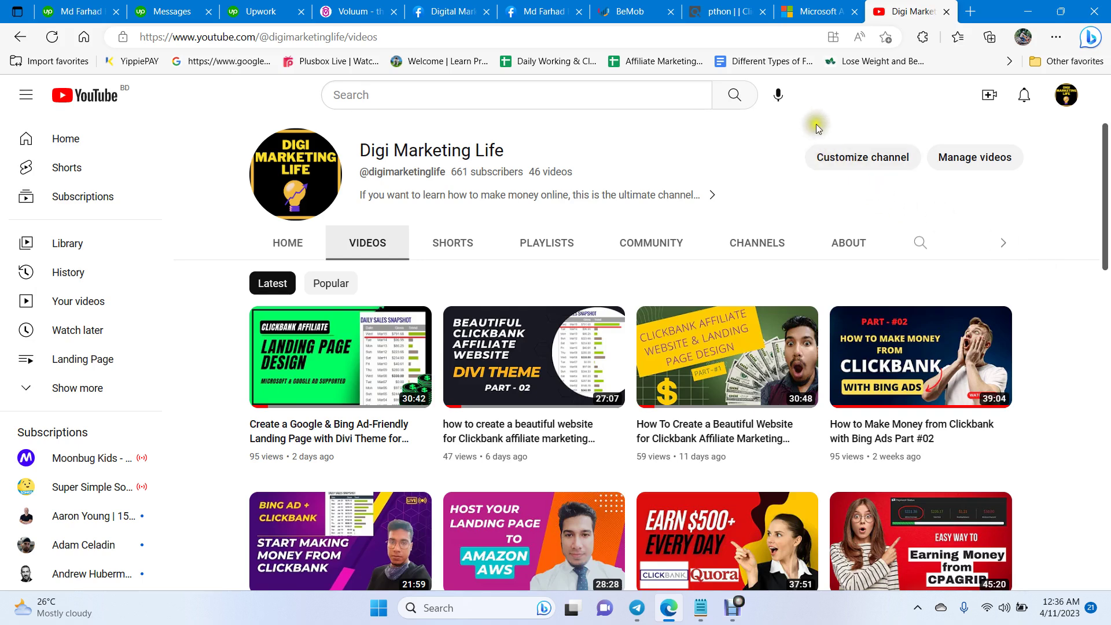
Switch to the BeMob integration settings and review the ClickBank Integration section with its secret key and Instant Notification URL.
{"action": "left_click", "coordinate": [723, 12]}
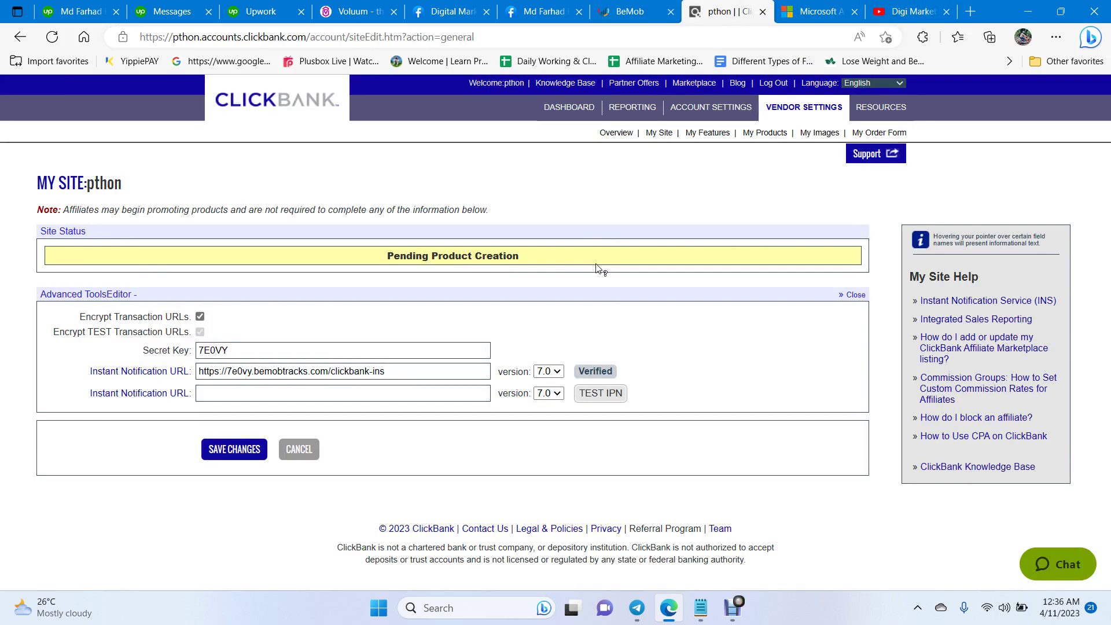
{"action": "left_click", "coordinate": [631, 12]}
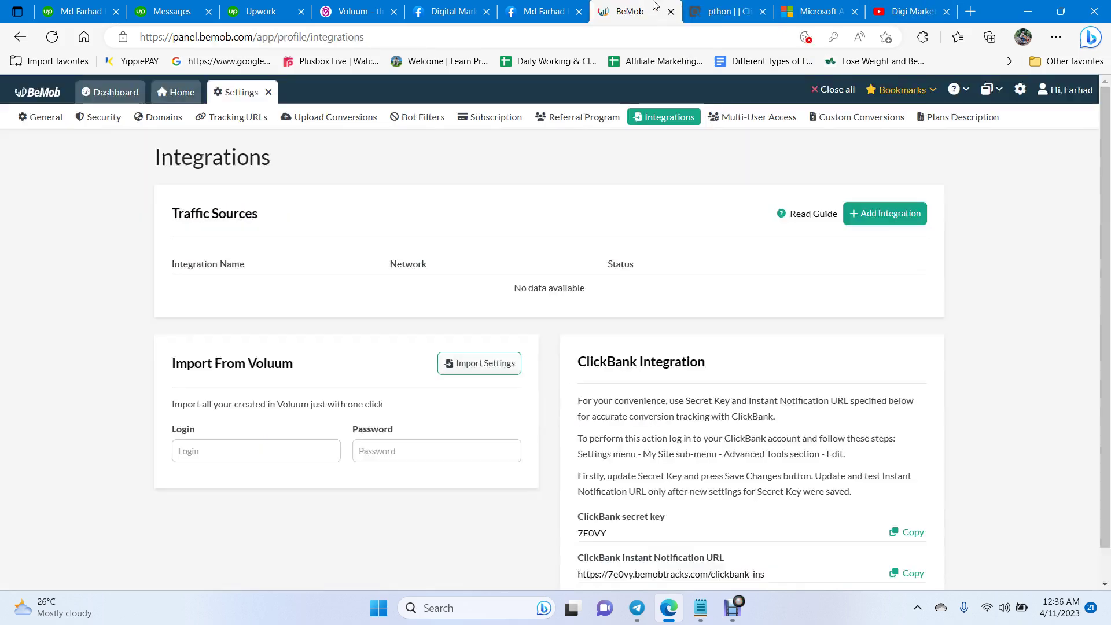
{"action": "left_click", "coordinate": [414, 195]}
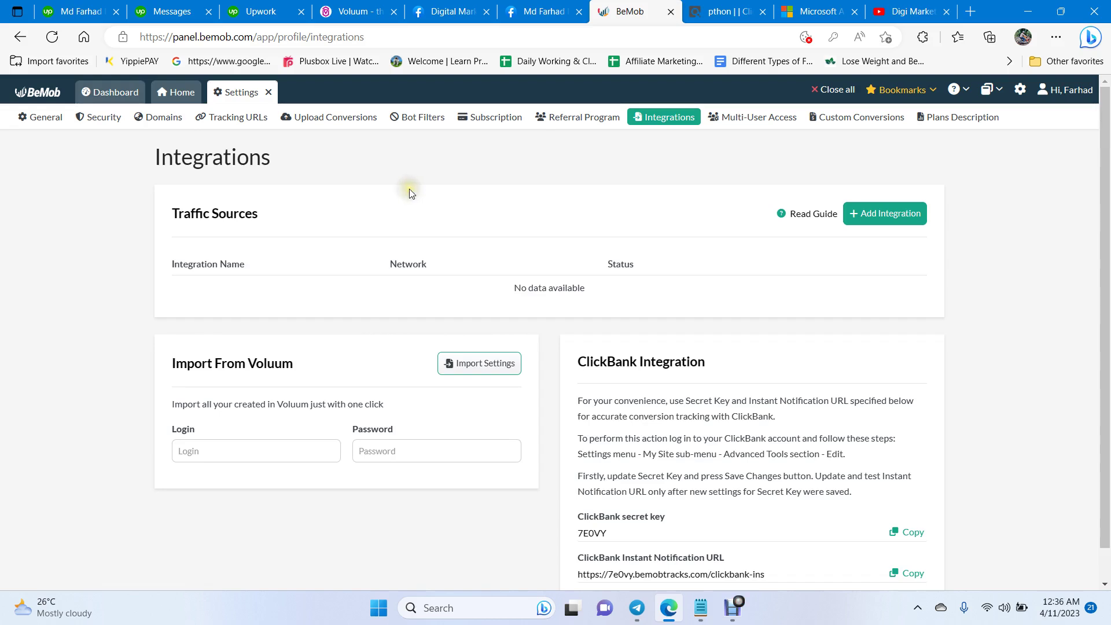
{"action": "left_click", "coordinate": [873, 154]}
{"action": "left_click", "coordinate": [992, 154]}
{"action": "left_click", "coordinate": [544, 191]}
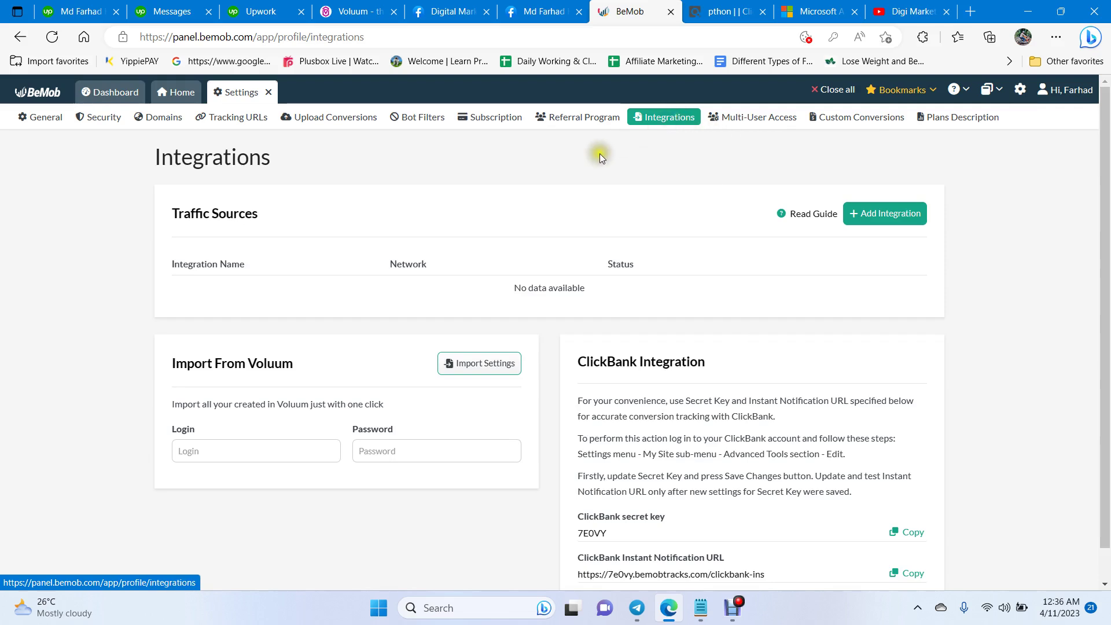
{"action": "scroll", "coordinate": [459, 246], "scroll_direction": "down", "scroll_amount": 1}
{"action": "left_click_drag", "start_coordinate": [576, 328], "coordinate": [707, 327]}
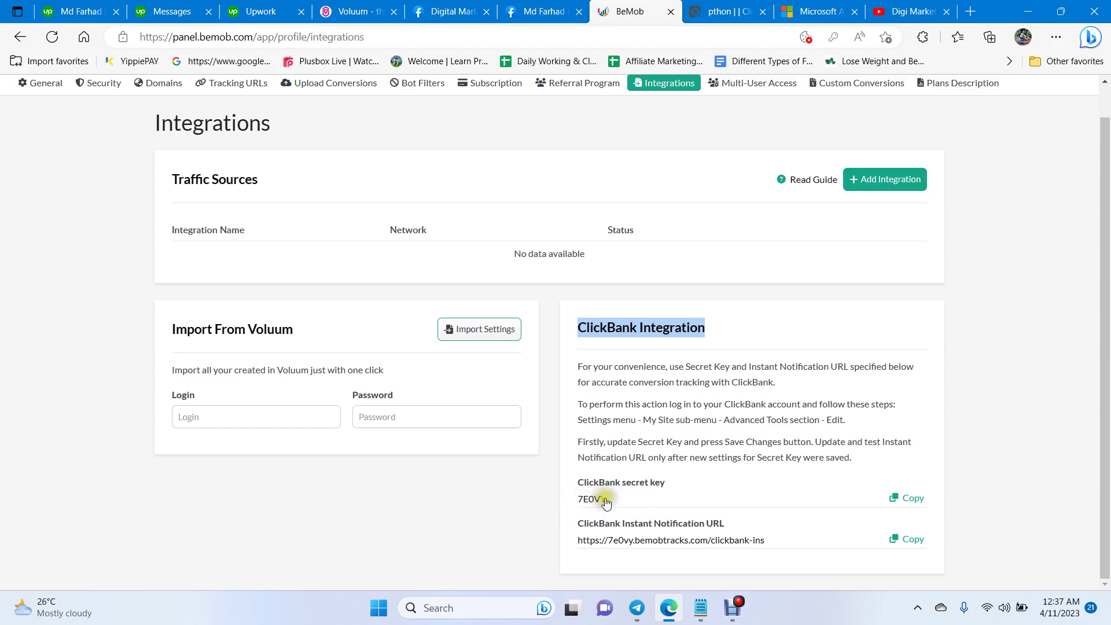
Switch to the ClickBank account, go to My Site in the vendor settings and open the Advanced Tools section for editing.
{"action": "left_click", "coordinate": [720, 11]}
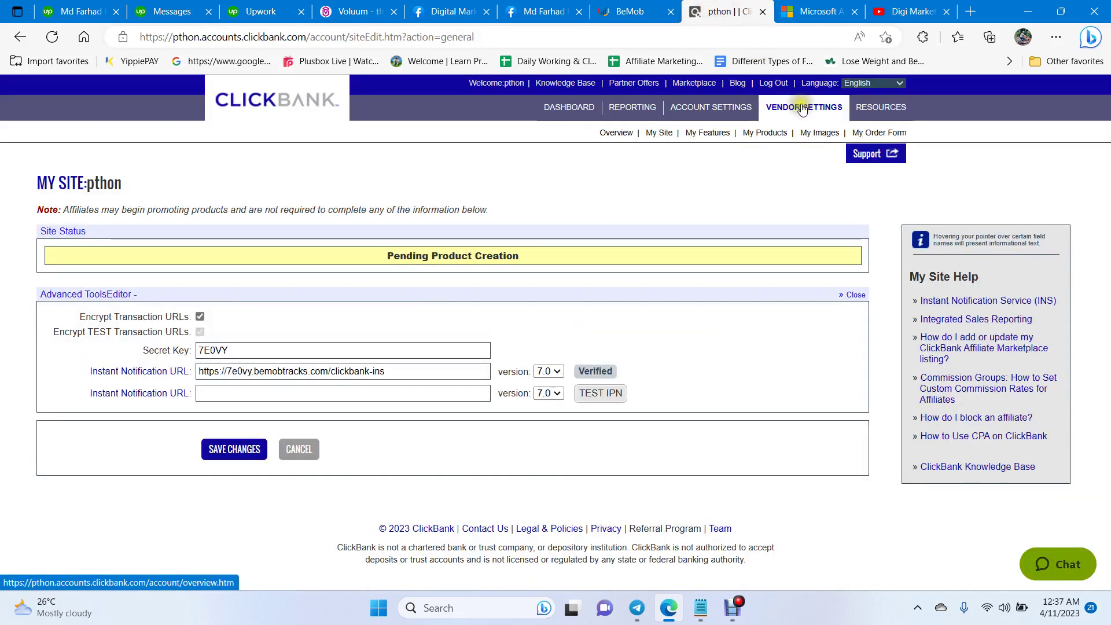
{"action": "left_click", "coordinate": [654, 134]}
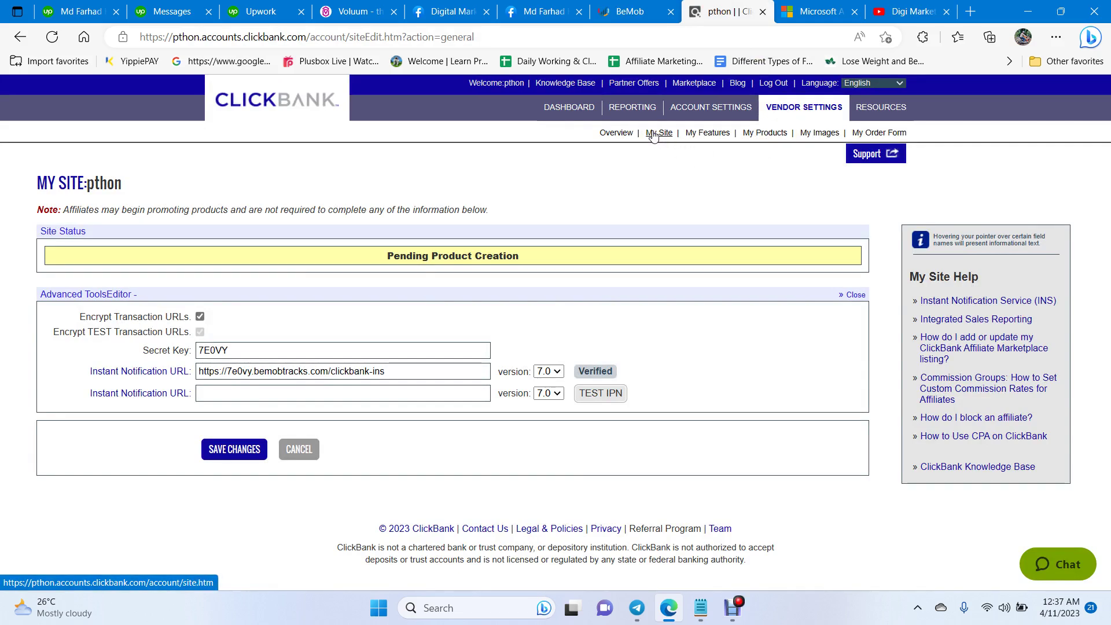
{"action": "left_click", "coordinate": [20, 37]}
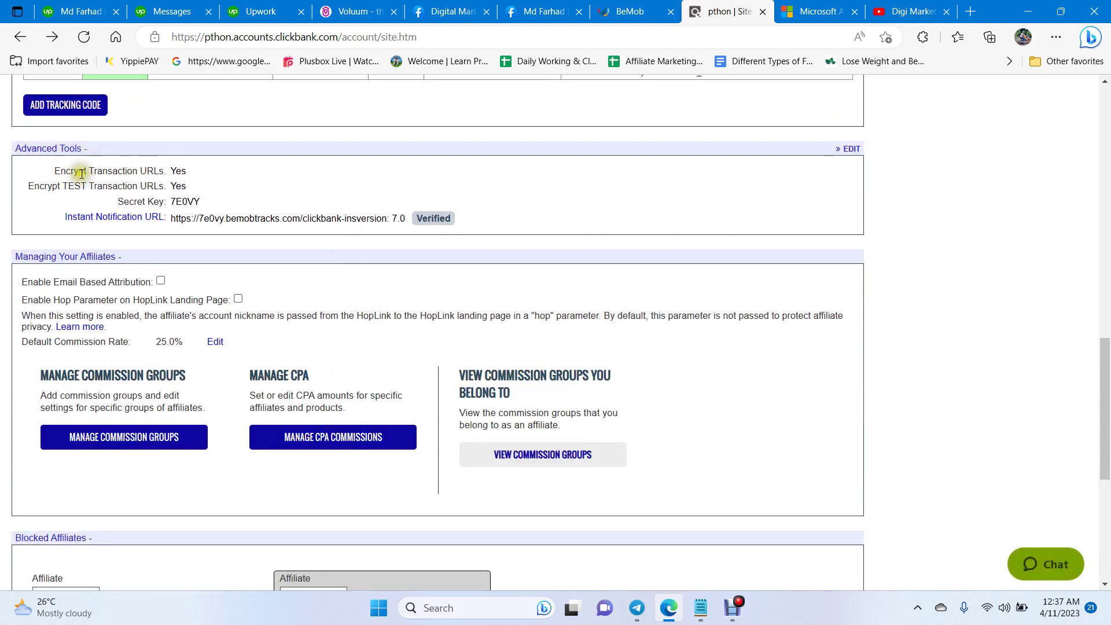
{"action": "left_click", "coordinate": [849, 149]}
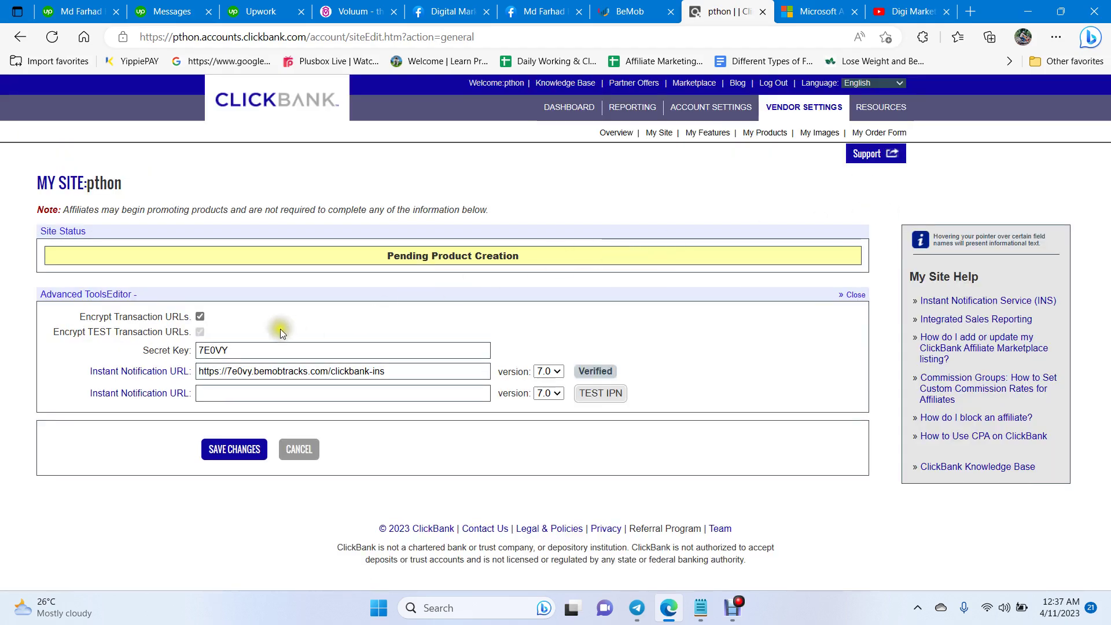
{"action": "mouse_move", "coordinate": [166, 360]}
Copy the ClickBank secret key from the BeMob integration settings and return to the ClickBank Advanced Tools editor.
{"action": "left_click", "coordinate": [657, 12]}
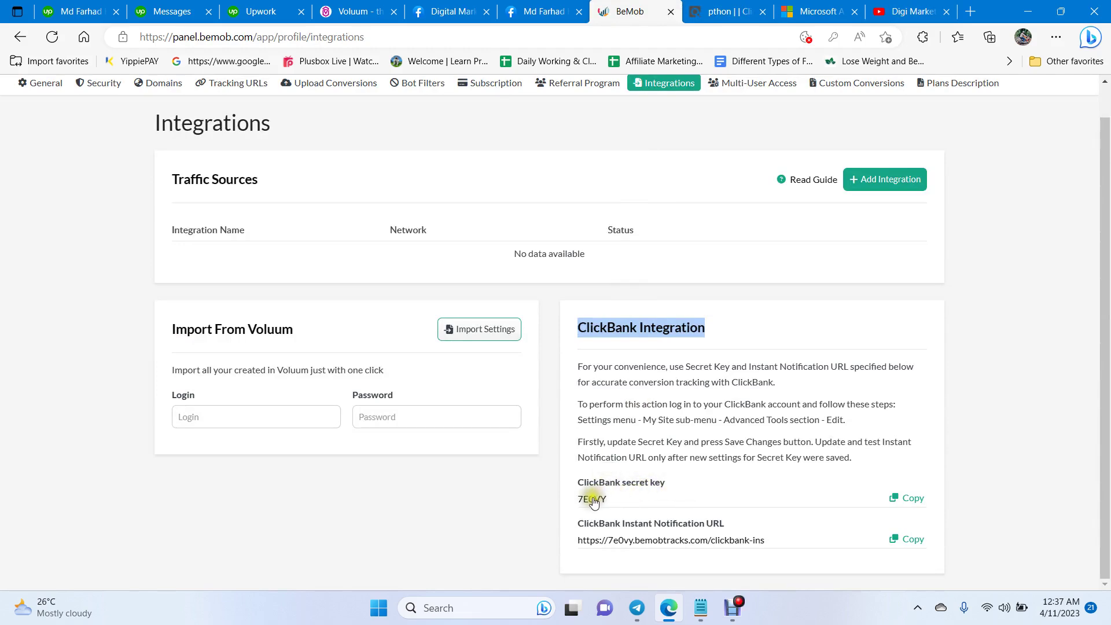
{"action": "left_click", "coordinate": [907, 497]}
{"action": "key", "text": "ctrl+Tab"}
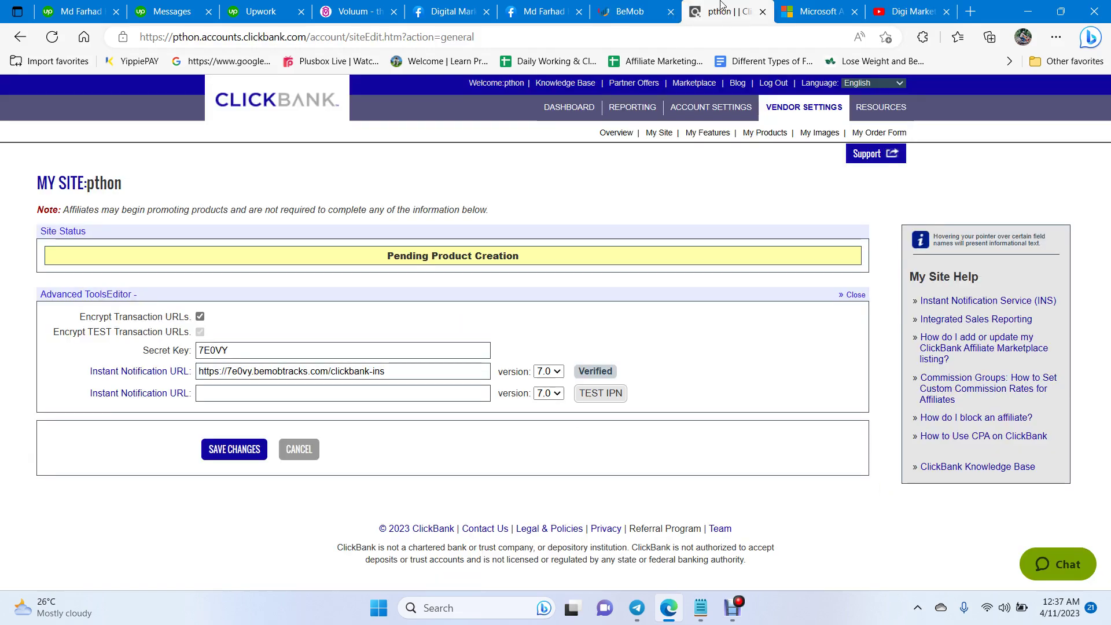
Copy the ClickBank Instant Notification URL from BeMob and paste it into the empty second Instant Notification URL field in ClickBank.
{"action": "left_click", "coordinate": [630, 12]}
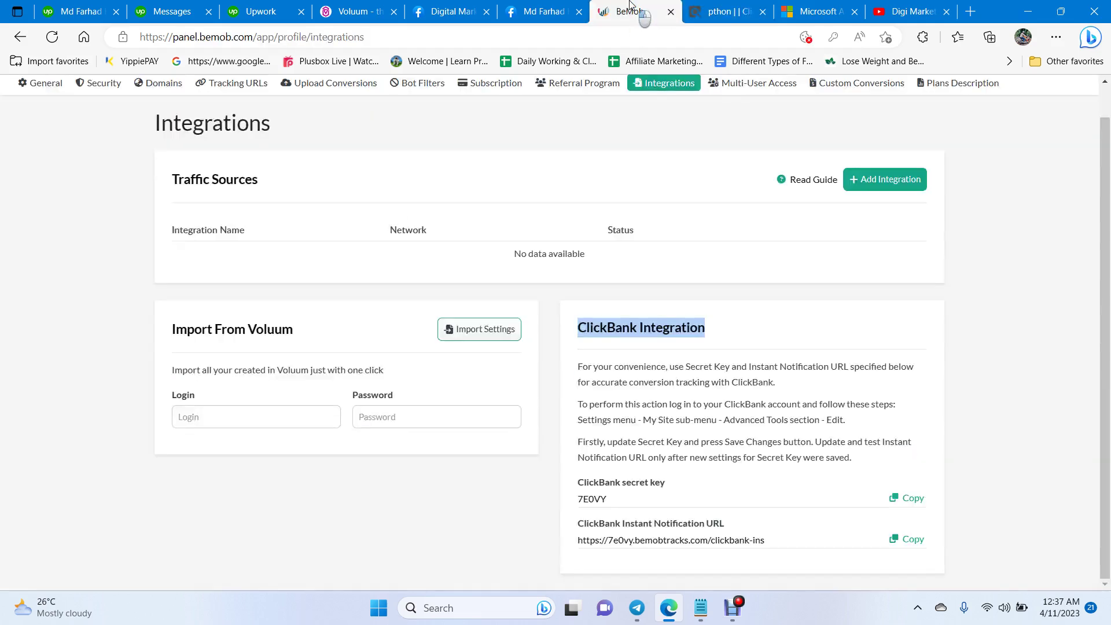
{"action": "left_click", "coordinate": [909, 540]}
{"action": "left_click", "coordinate": [726, 12]}
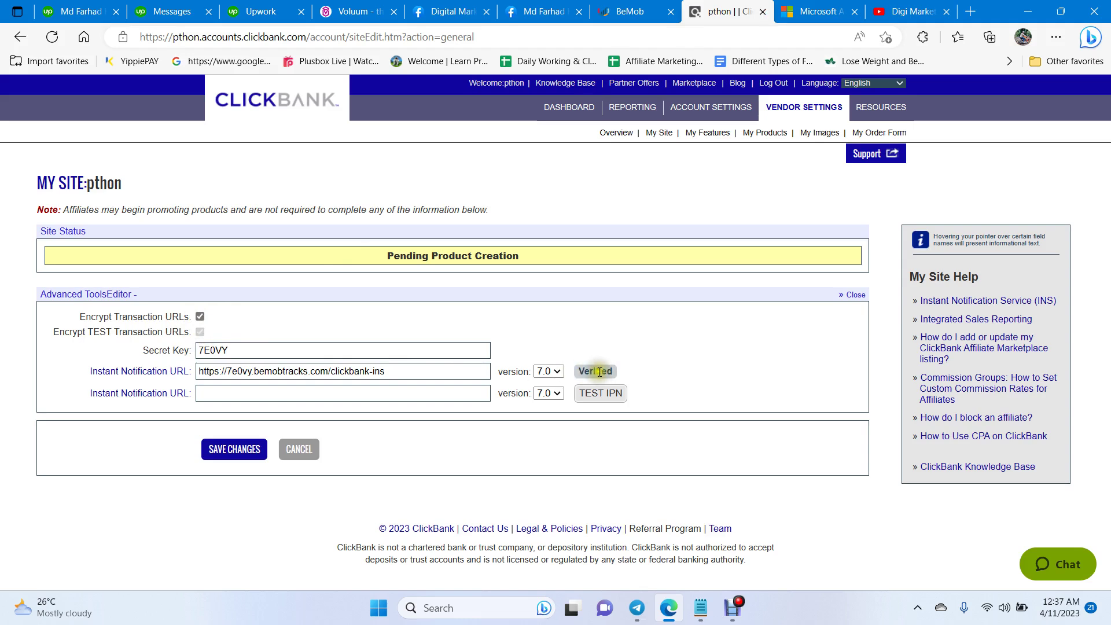
{"action": "left_click", "coordinate": [403, 377]}
{"action": "left_click_drag", "start_coordinate": [408, 371], "coordinate": [204, 371]}
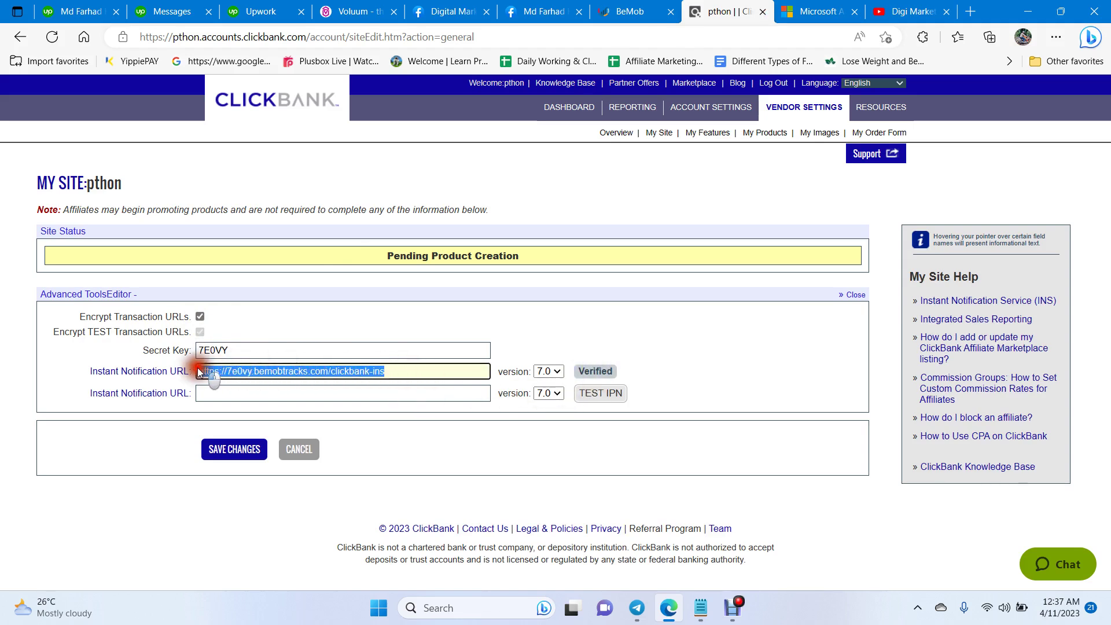
{"action": "left_click", "coordinate": [235, 396]}
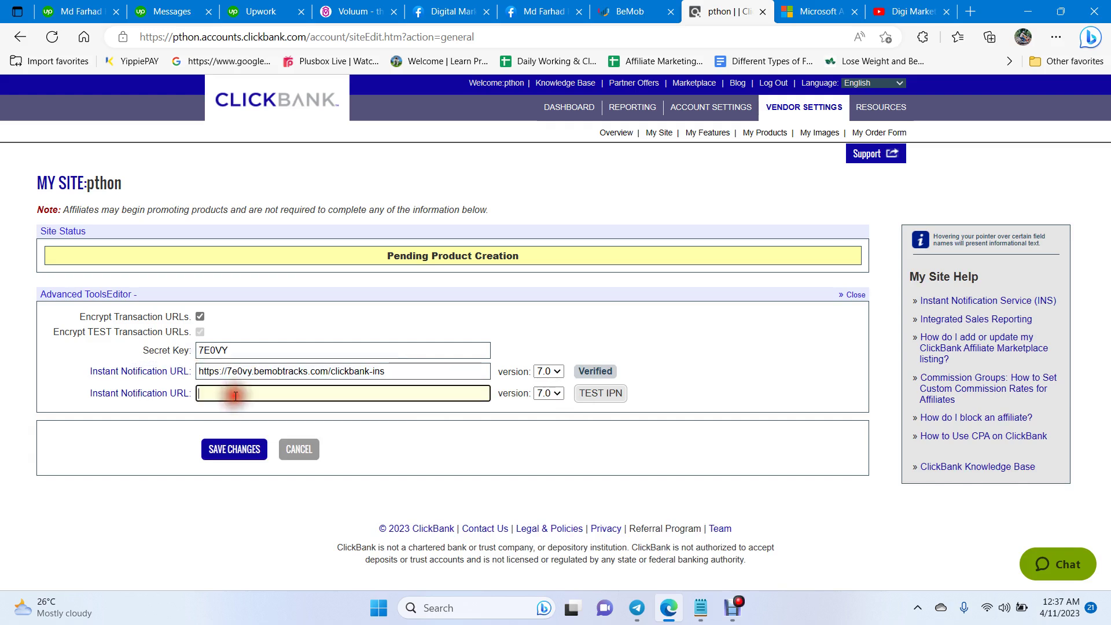
{"action": "key", "text": "ctrl+v"}
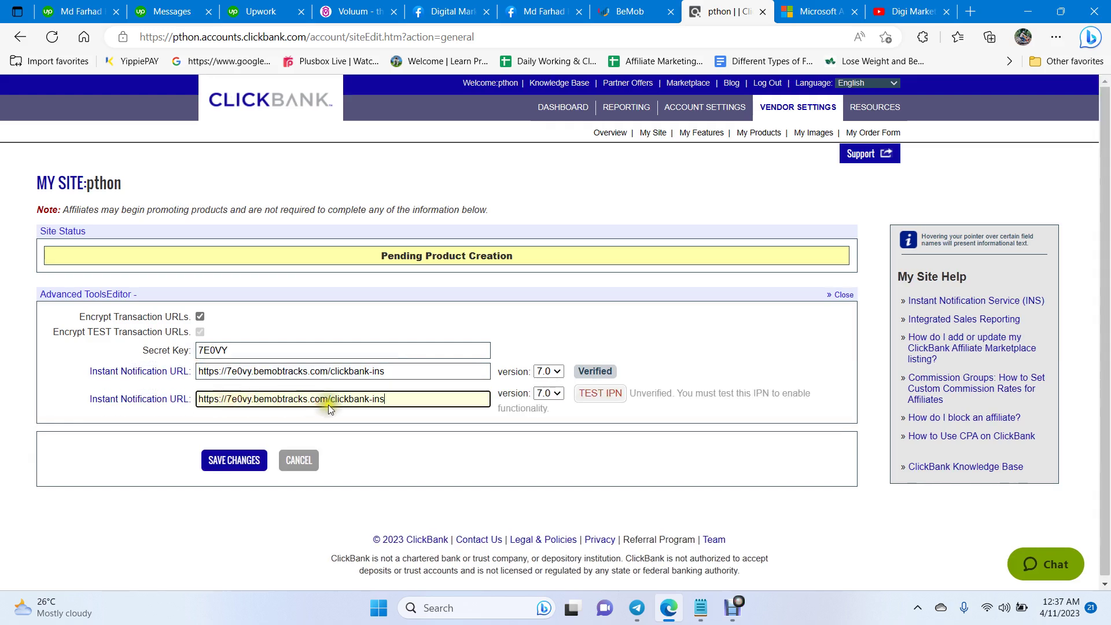
Clear the duplicate URL from the second Instant Notification URL field.
{"action": "left_click_drag", "start_coordinate": [577, 371], "coordinate": [609, 369]}
{"action": "left_click", "coordinate": [598, 371]}
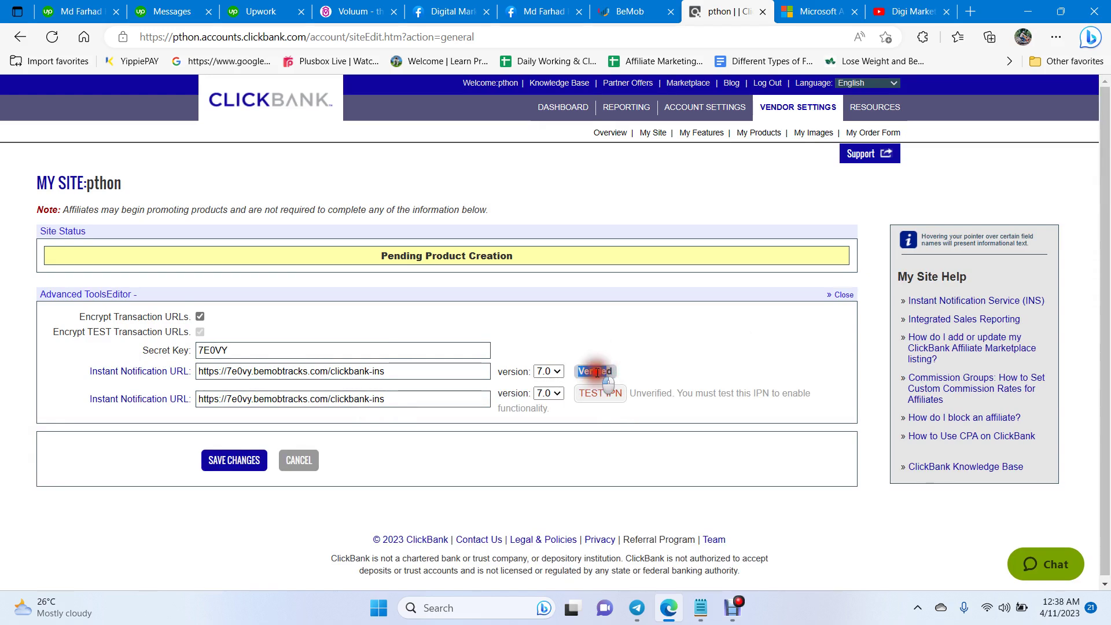
{"action": "left_click_drag", "start_coordinate": [414, 400], "coordinate": [200, 399]}
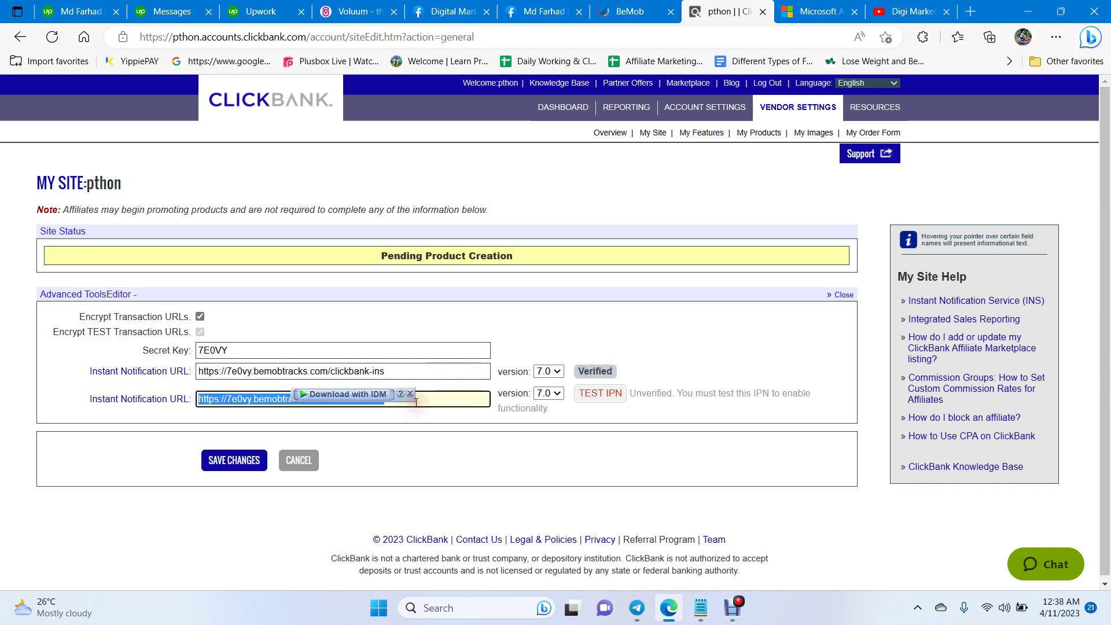
{"action": "key", "text": "BackSpace"}
{"action": "left_click", "coordinate": [425, 427]}
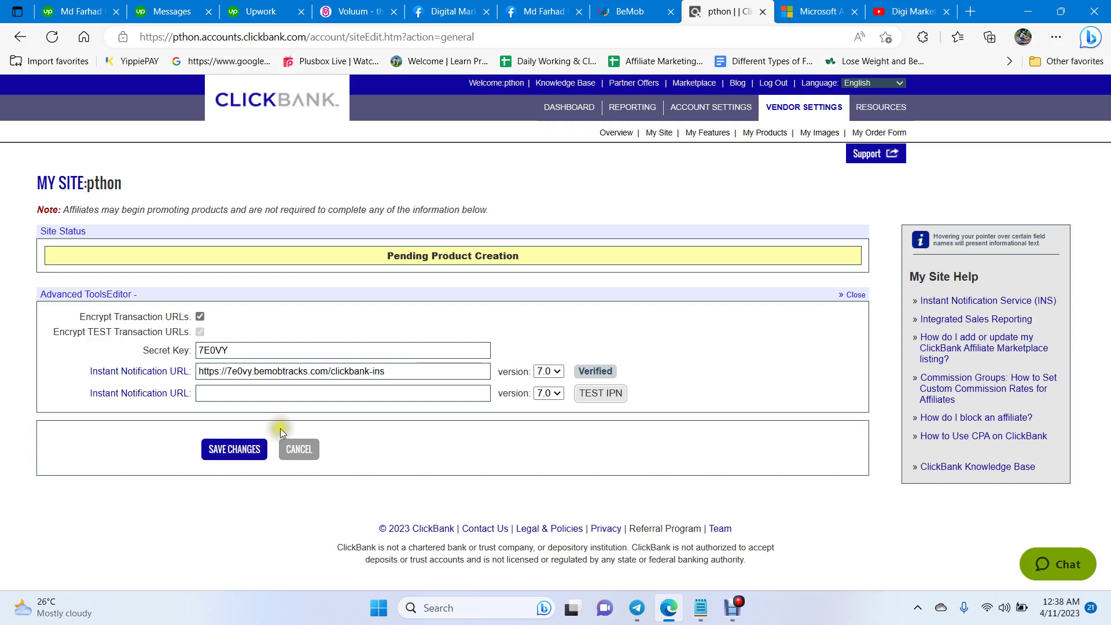
Compare the ClickBank integration details in BeMob with the values in the ClickBank Advanced Tools editor.
{"action": "left_click", "coordinate": [636, 12]}
{"action": "left_click", "coordinate": [695, 11]}
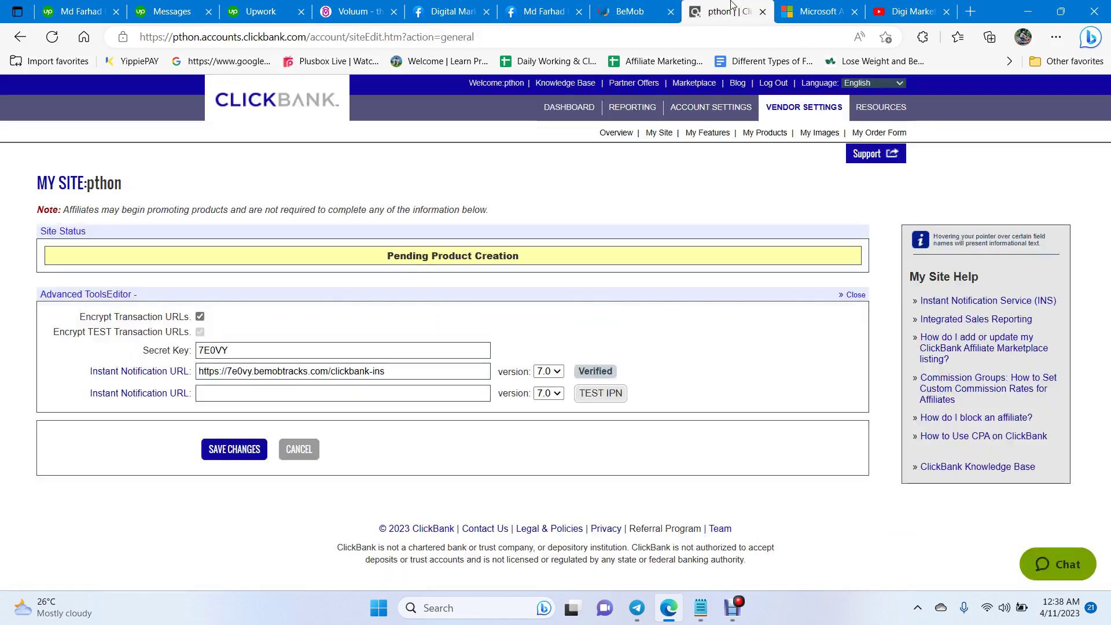
{"action": "left_click", "coordinate": [656, 6]}
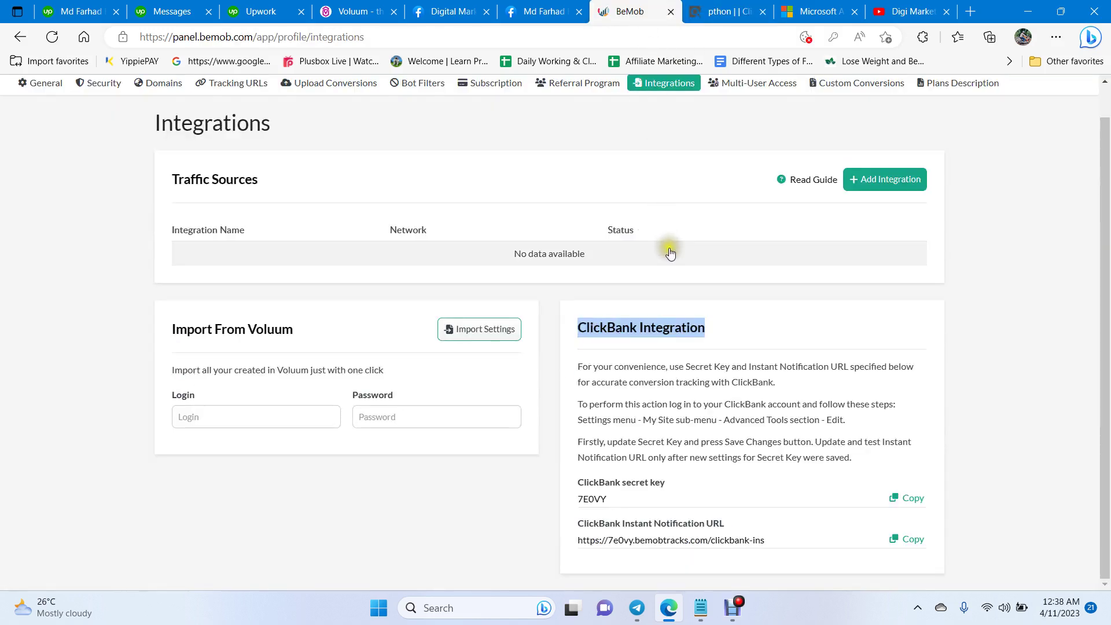
{"action": "left_click", "coordinate": [745, 6]}
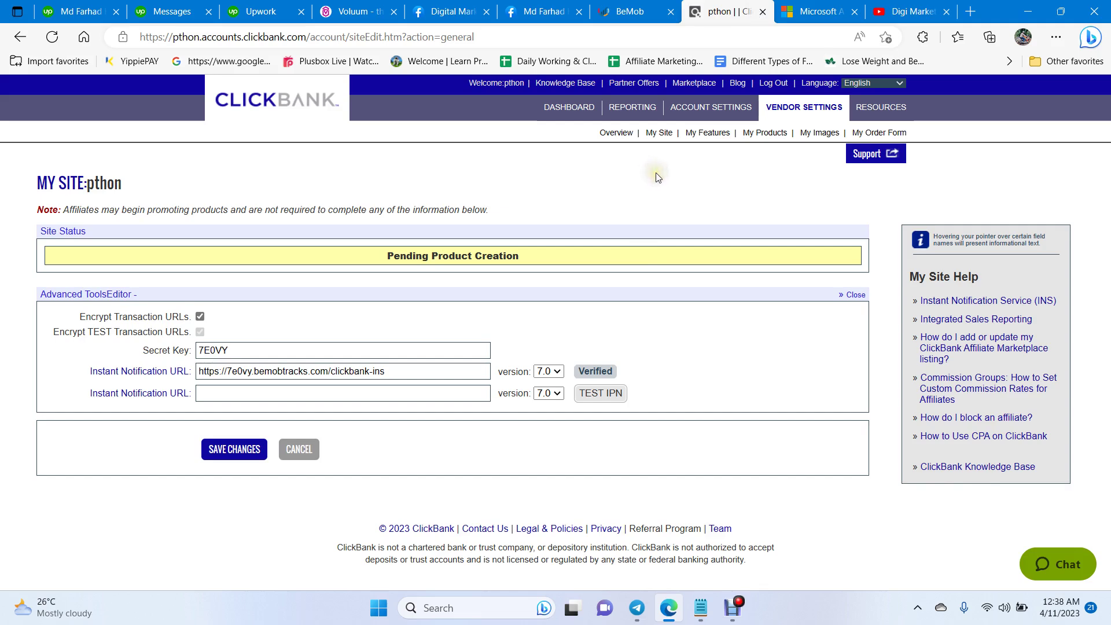
{"action": "left_click", "coordinate": [631, 11]}
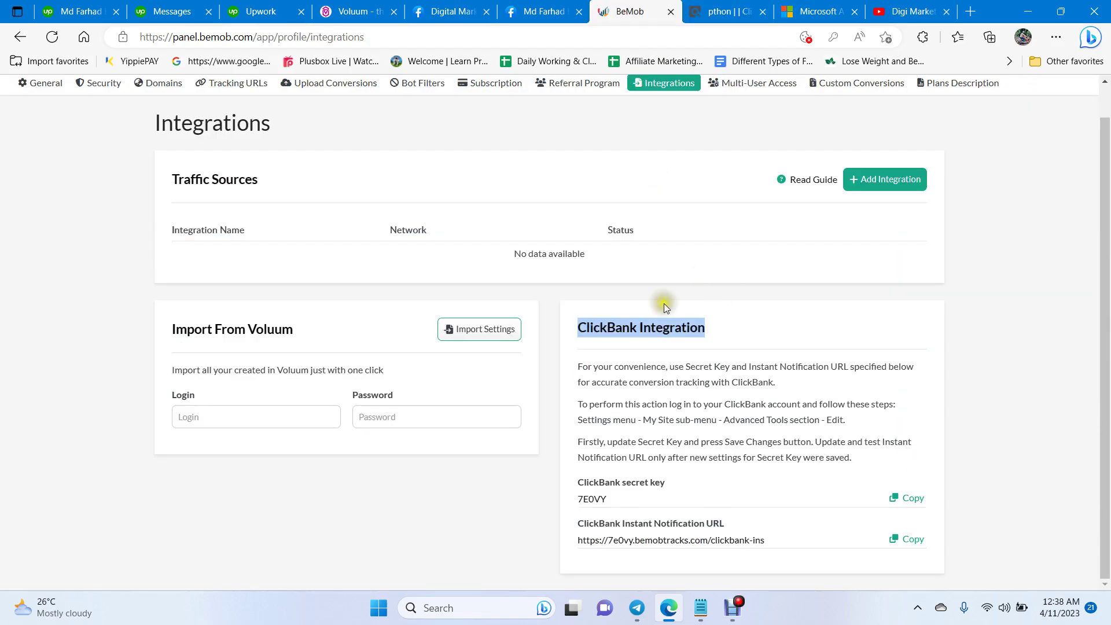
{"action": "left_click", "coordinate": [606, 331]}
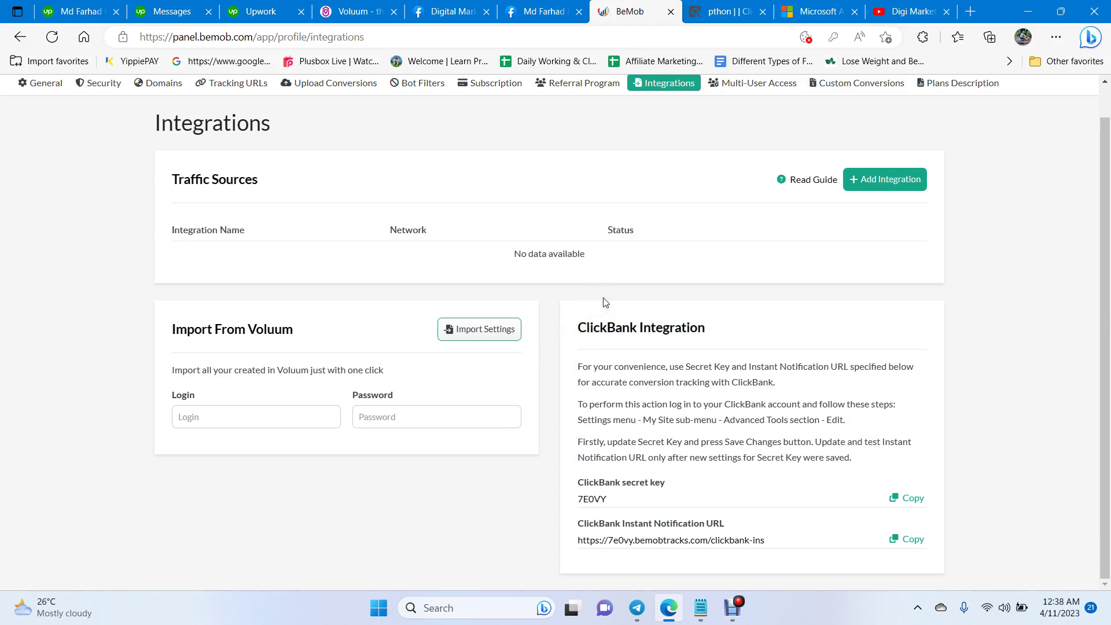
{"action": "scroll", "coordinate": [557, 328], "scroll_direction": "up", "scroll_amount": 1}
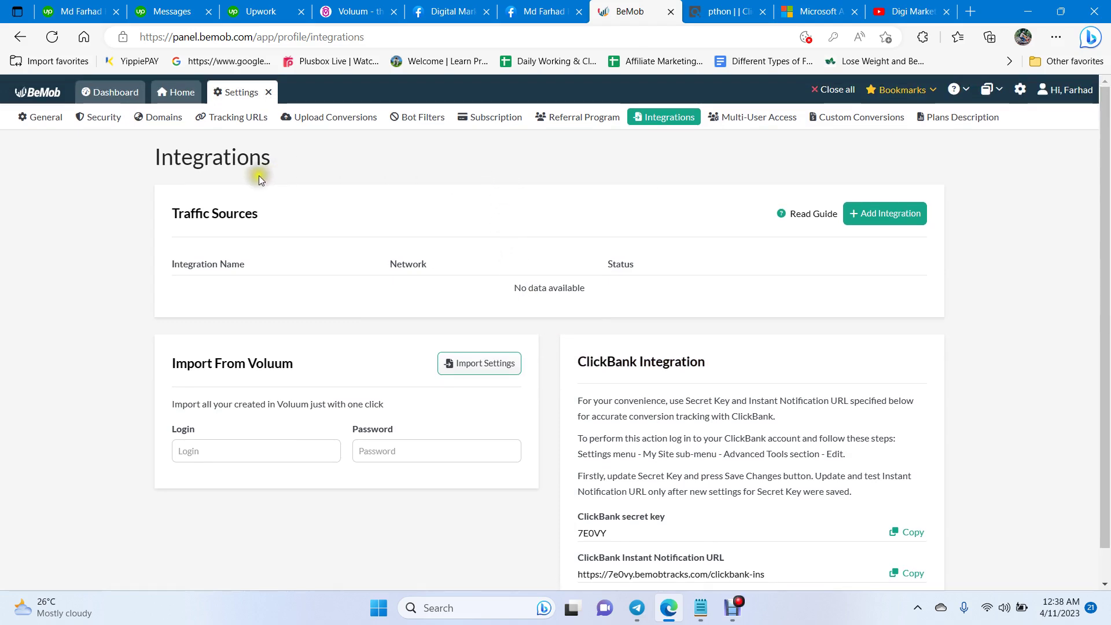
Open the Affiliate Networks report from the BeMob home page.
{"action": "left_click", "coordinate": [175, 95]}
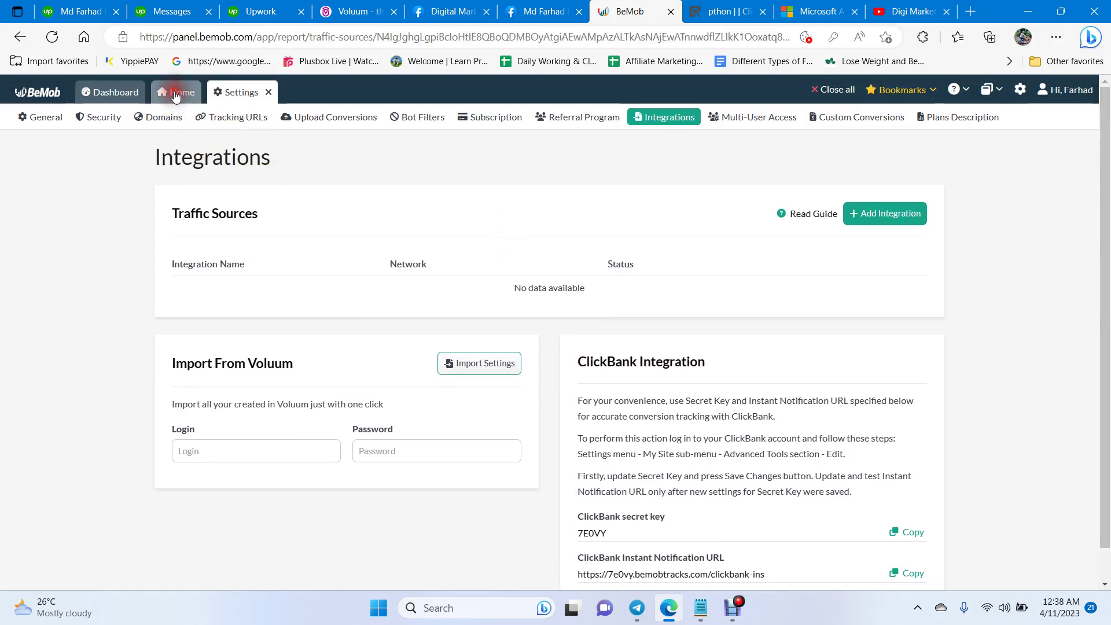
{"action": "left_click", "coordinate": [191, 126]}
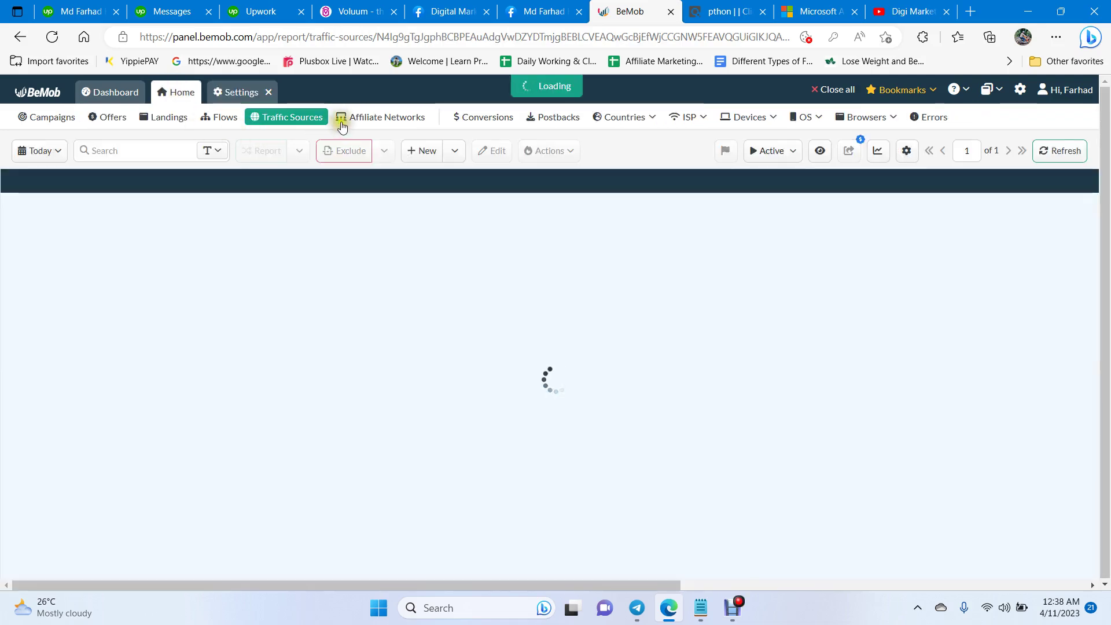
{"action": "left_click", "coordinate": [373, 118]}
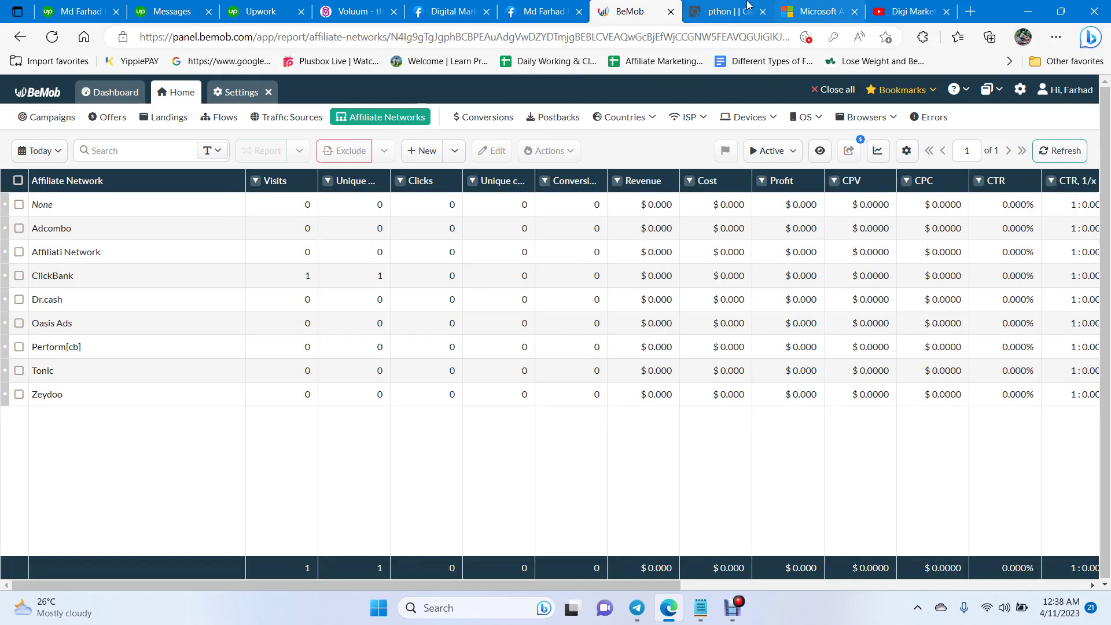
{"action": "key", "text": "ctrl+Tab"}
{"action": "left_click", "coordinate": [631, 13]}
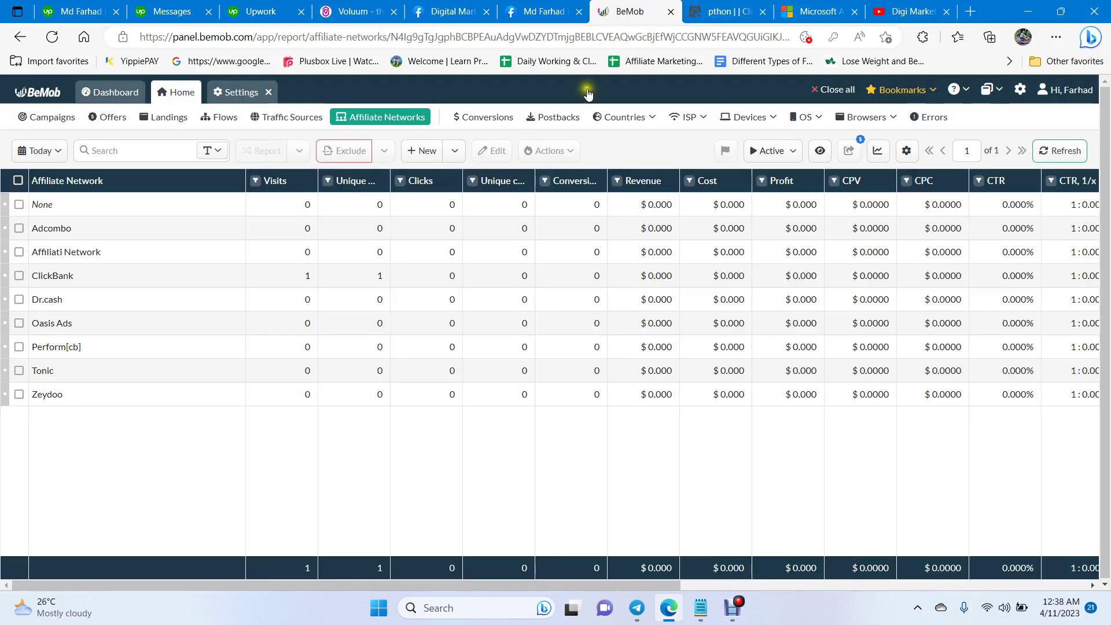
Start a new affiliate network from a template, search for "clickbank" and load the ClickBank template's settings.
{"action": "left_click", "coordinate": [449, 151]}
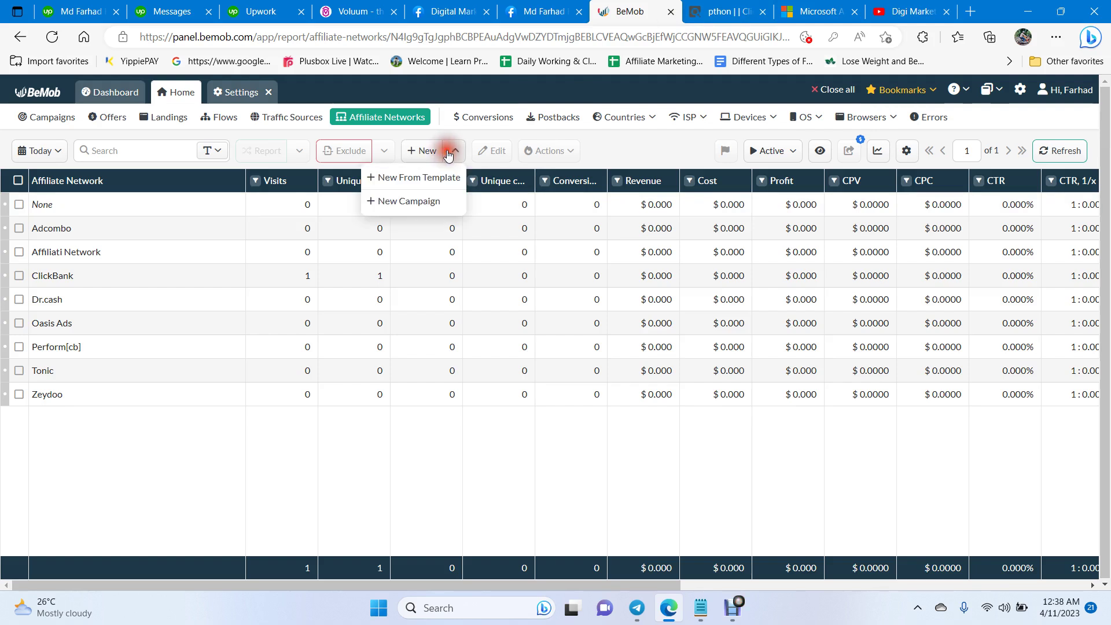
{"action": "left_click", "coordinate": [412, 182]}
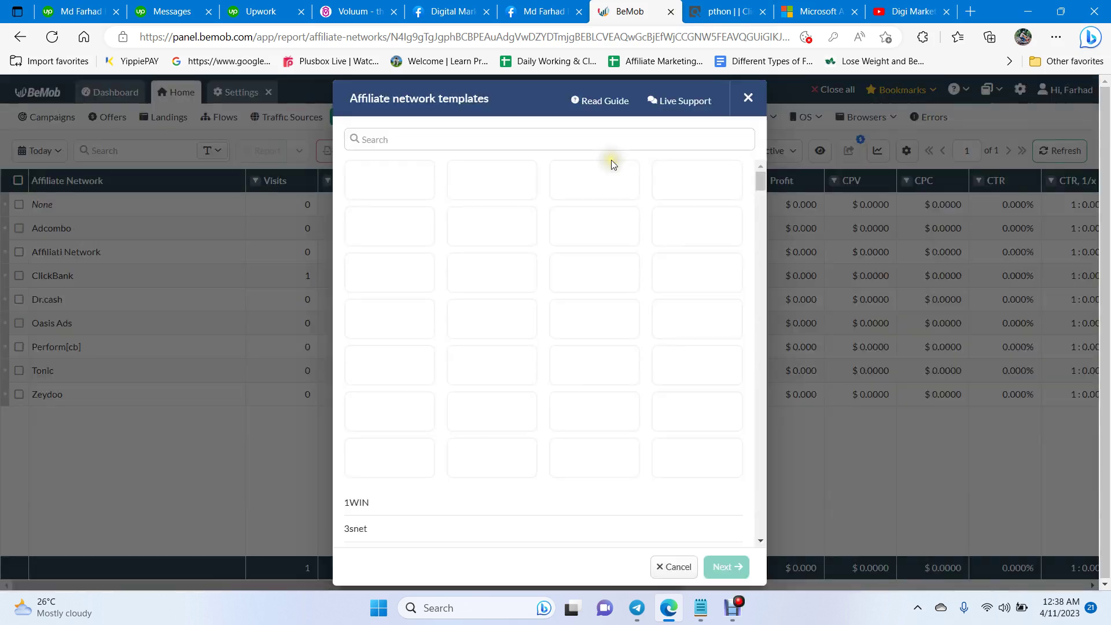
{"action": "left_click", "coordinate": [481, 141]}
{"action": "type", "text": "clickbank"}
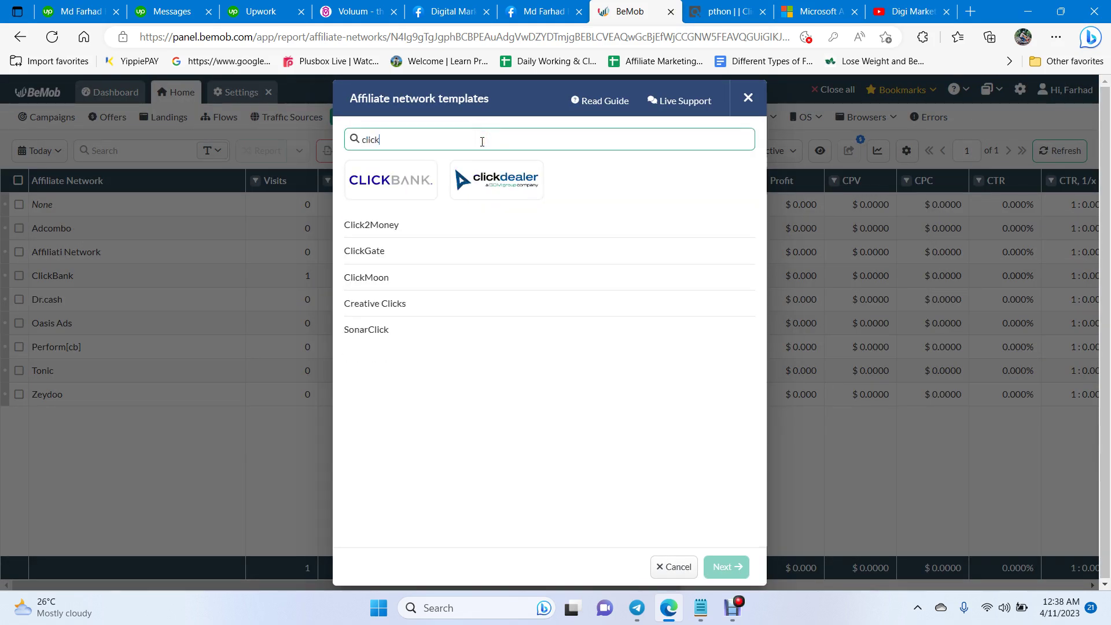
{"action": "left_click", "coordinate": [391, 173]}
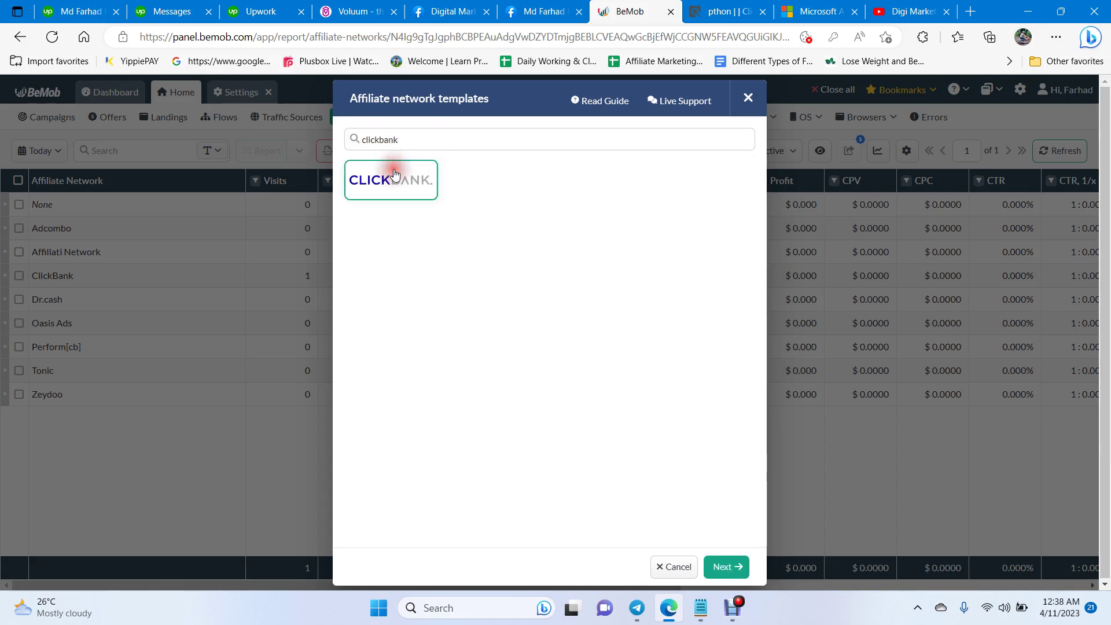
{"action": "left_click", "coordinate": [723, 565]}
{"action": "left_click", "coordinate": [484, 286]}
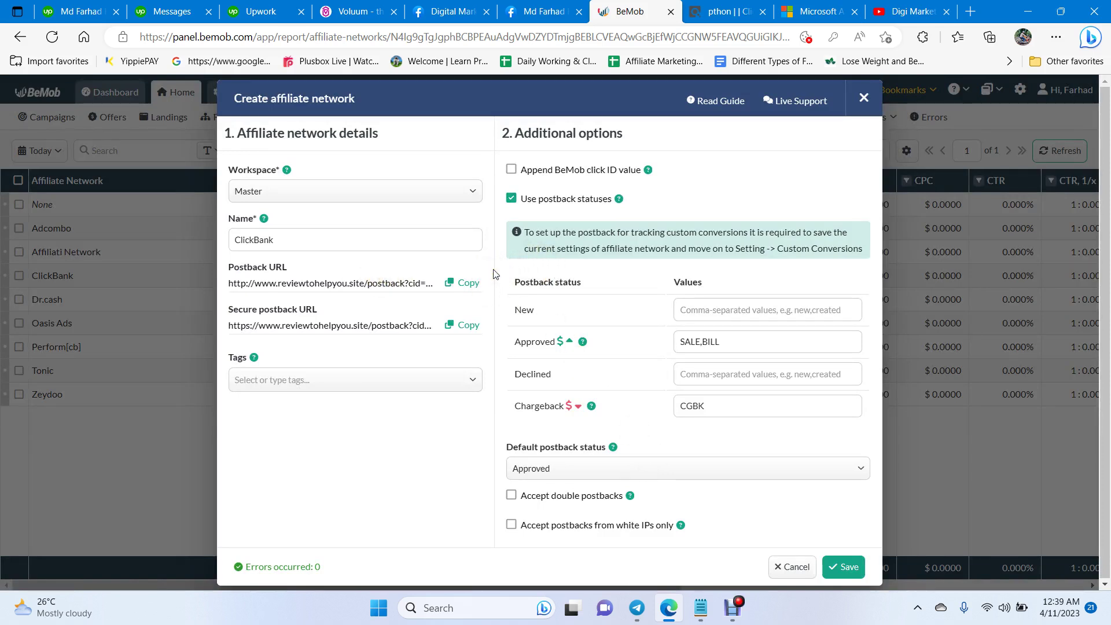
{"action": "left_click", "coordinate": [505, 305]}
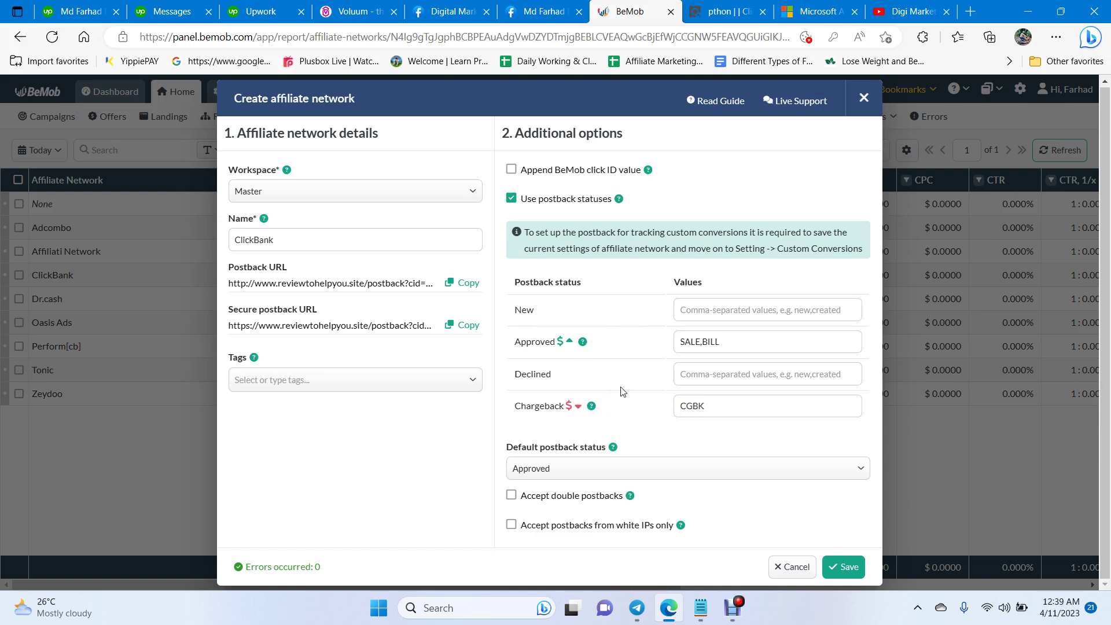
Discard the new ClickBank affiliate network form without keeping it.
{"action": "left_click", "coordinate": [840, 570]}
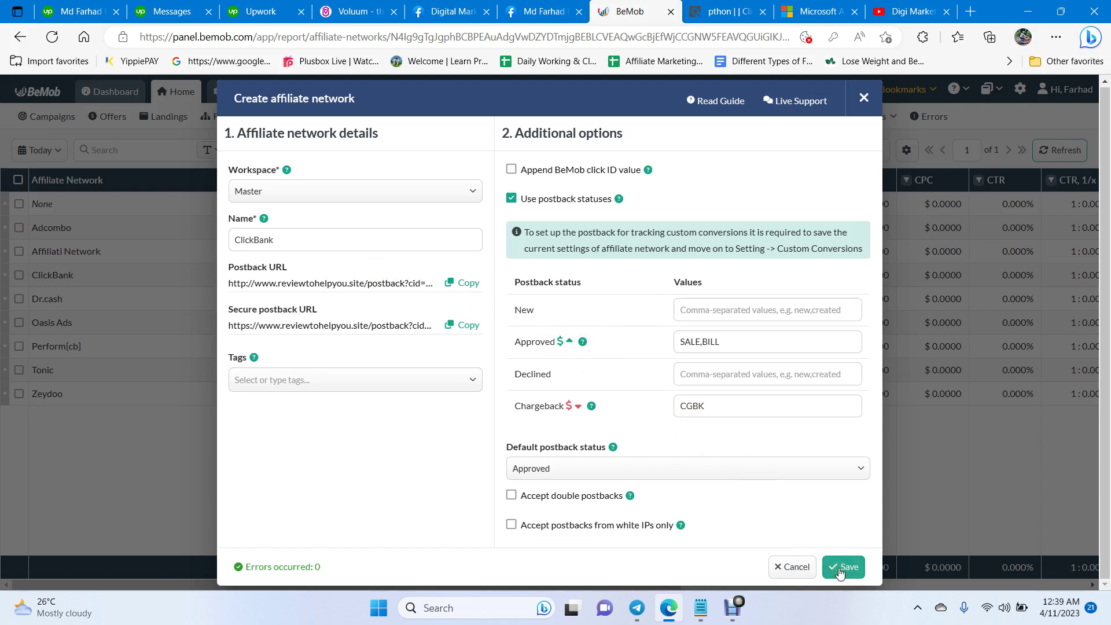
{"action": "left_click", "coordinate": [788, 566]}
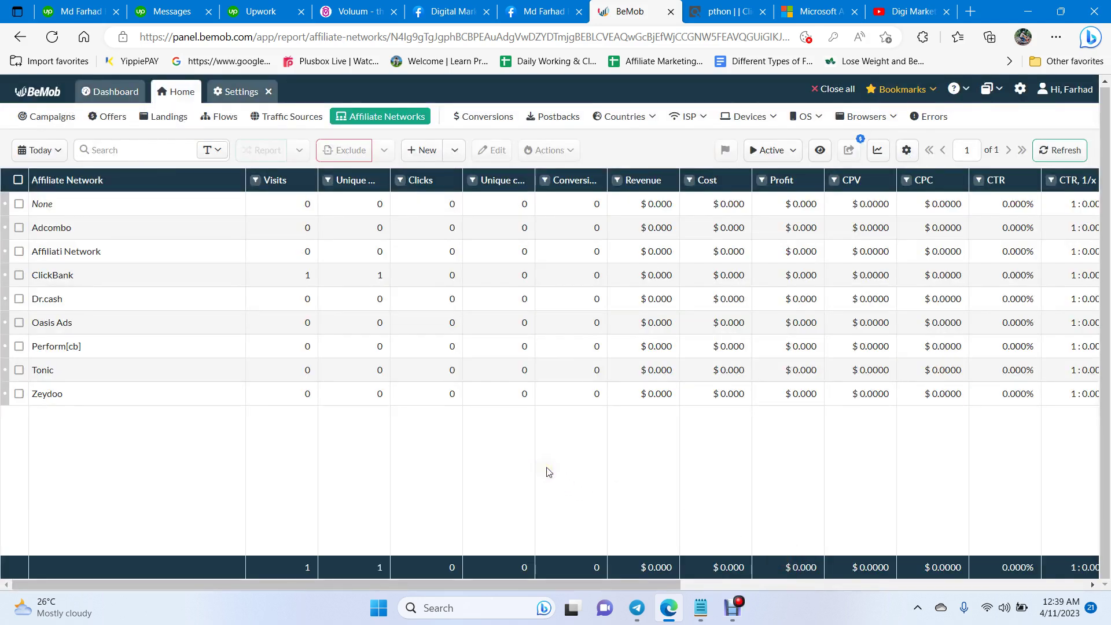
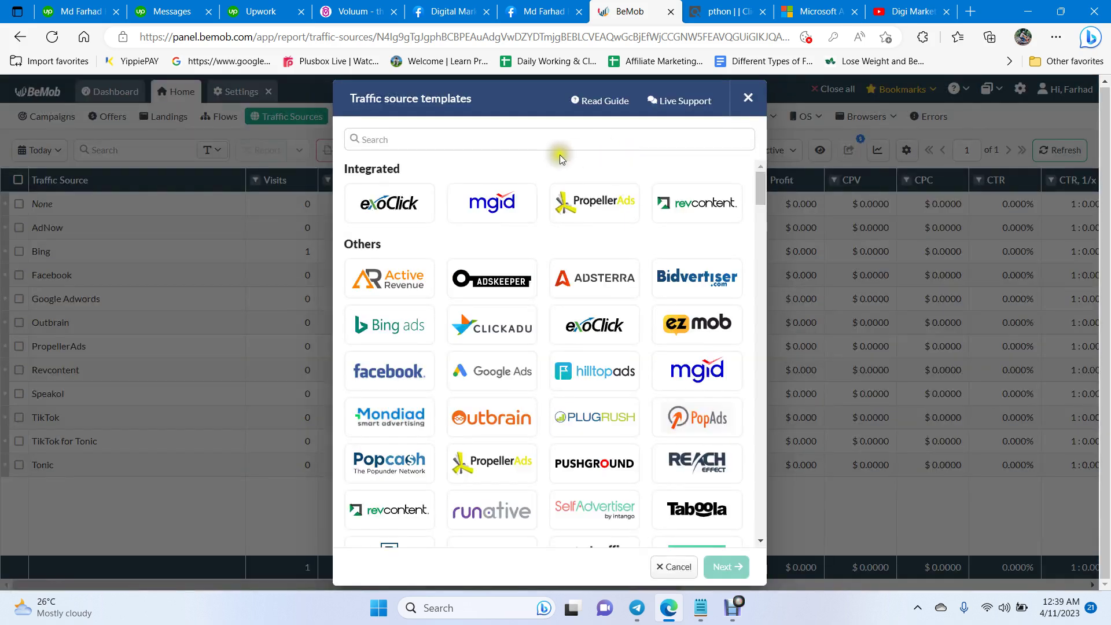
Search the traffic source templates for "bing", load the Bing Ads template and name the traffic source "Bing Ads".
{"action": "left_click", "coordinate": [498, 139]}
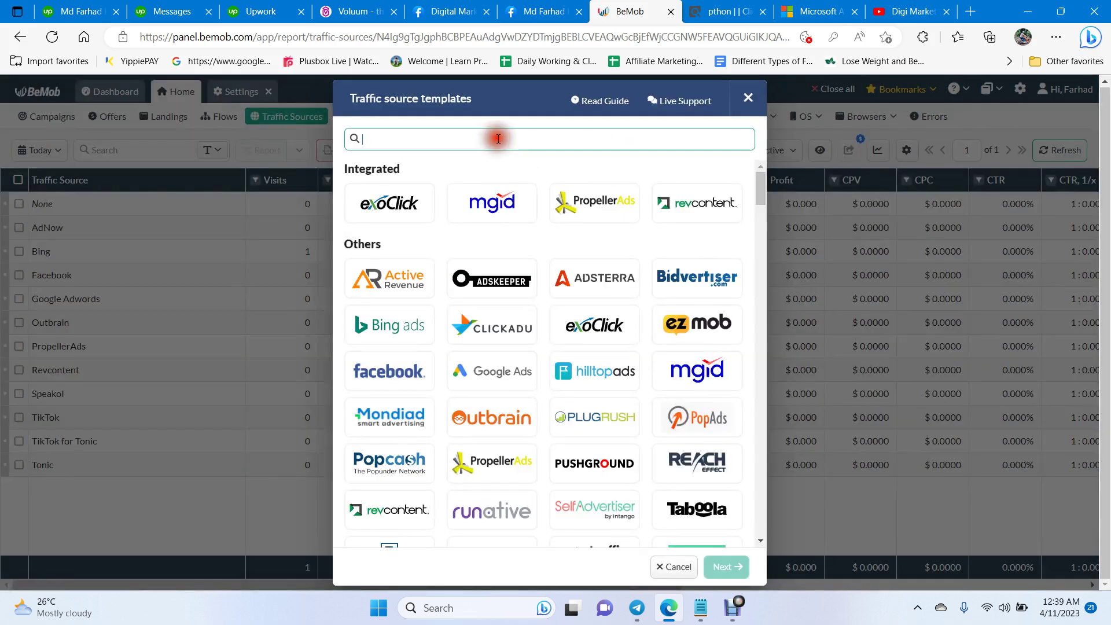
{"action": "type", "text": "bing"}
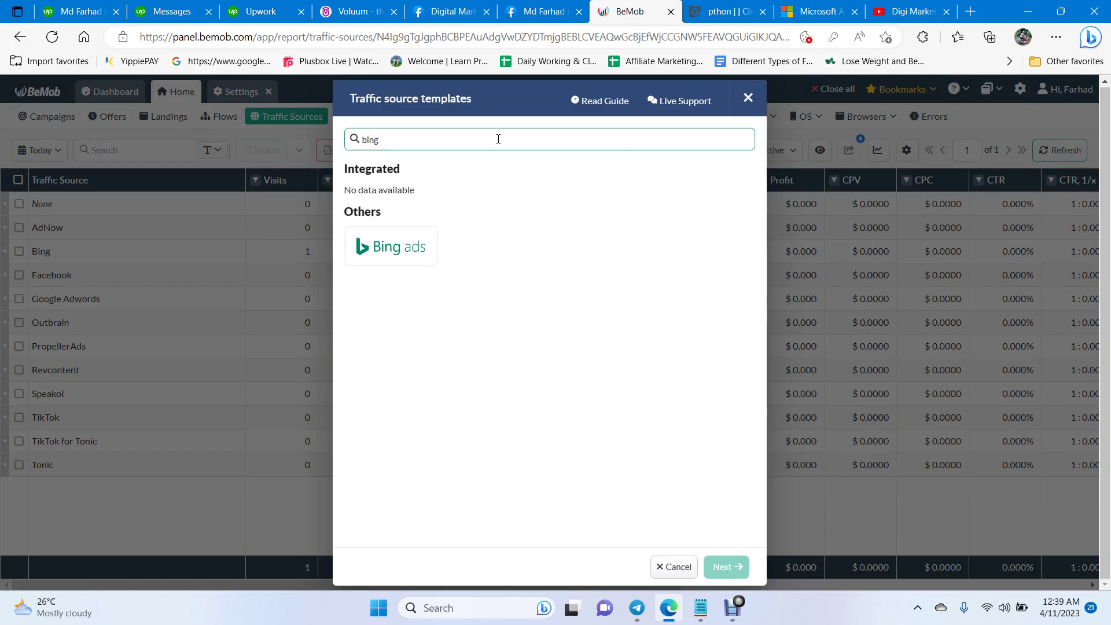
{"action": "left_click", "coordinate": [395, 248]}
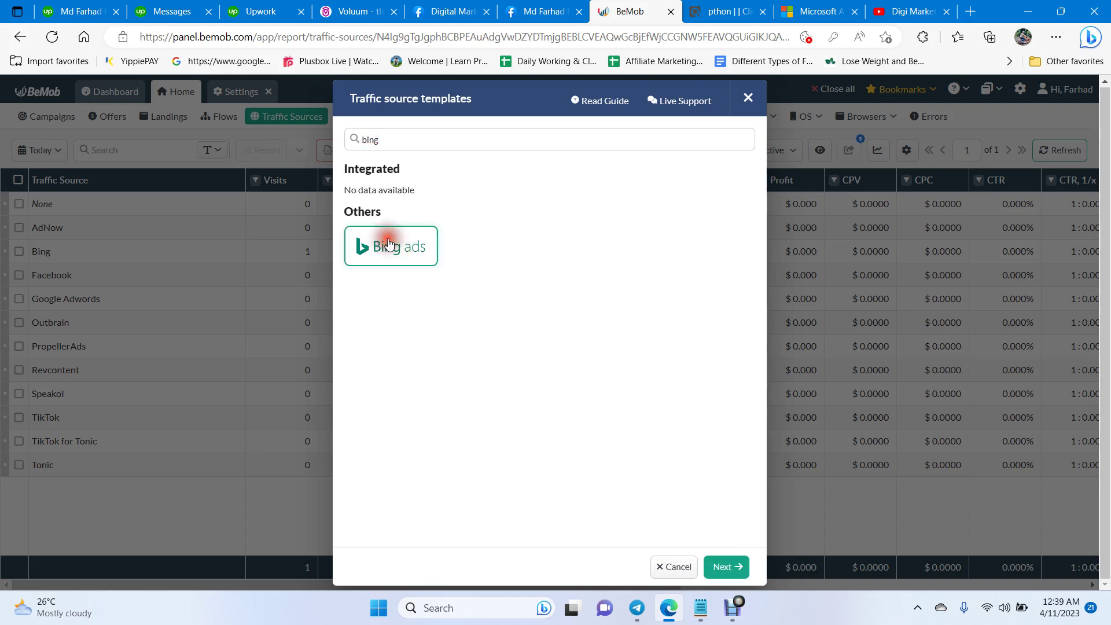
{"action": "left_click", "coordinate": [728, 567]}
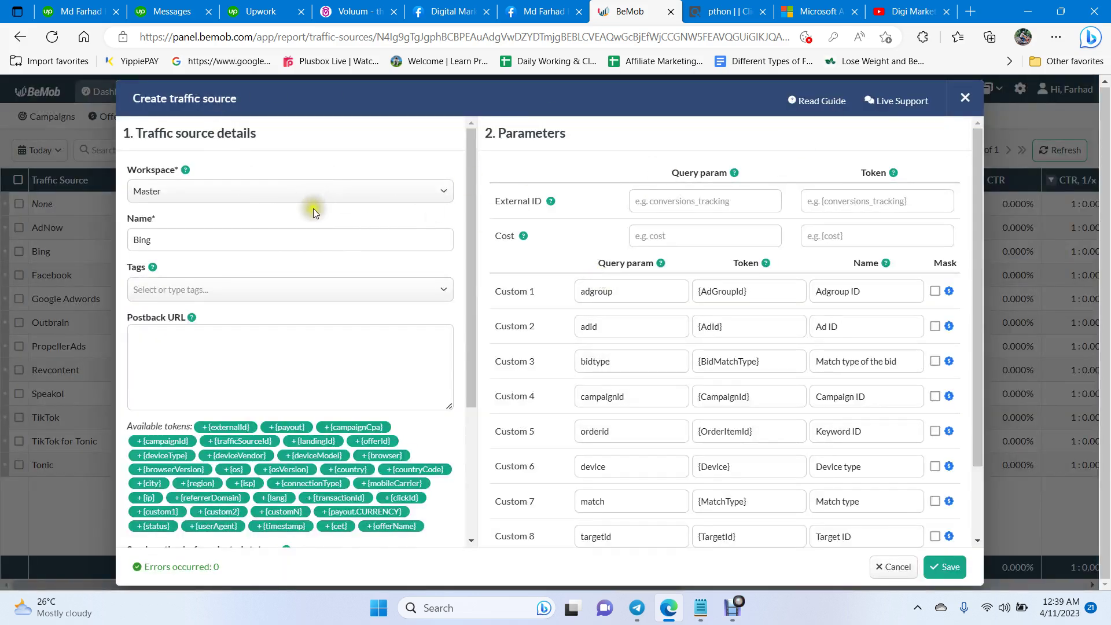
{"action": "left_click", "coordinate": [159, 238]}
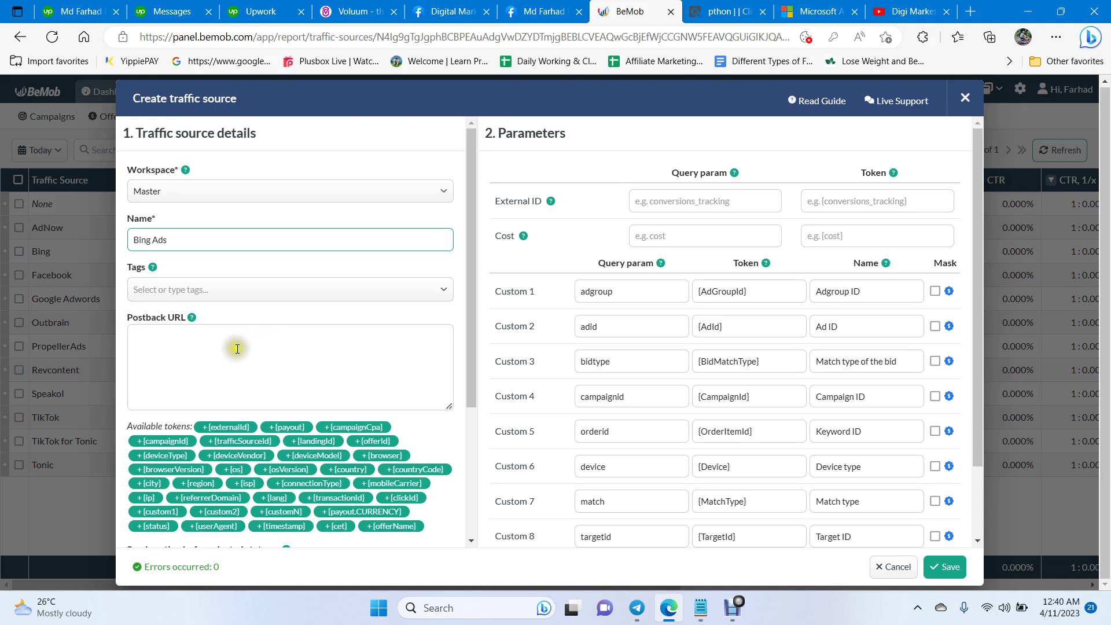
Review the traffic source details, postback options and custom parameters, and save the Bing Ads traffic source.
{"action": "scroll", "coordinate": [434, 355], "scroll_direction": "down", "scroll_amount": 3}
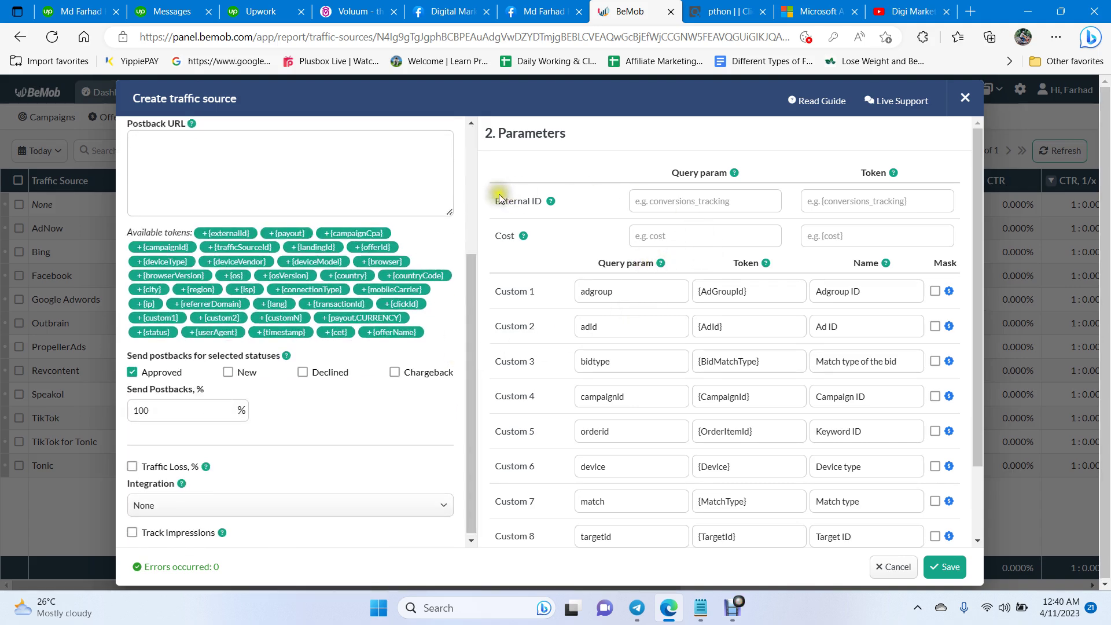
{"action": "scroll", "coordinate": [451, 218], "scroll_direction": "up", "scroll_amount": 3}
{"action": "left_click_drag", "start_coordinate": [158, 135], "coordinate": [278, 136]}
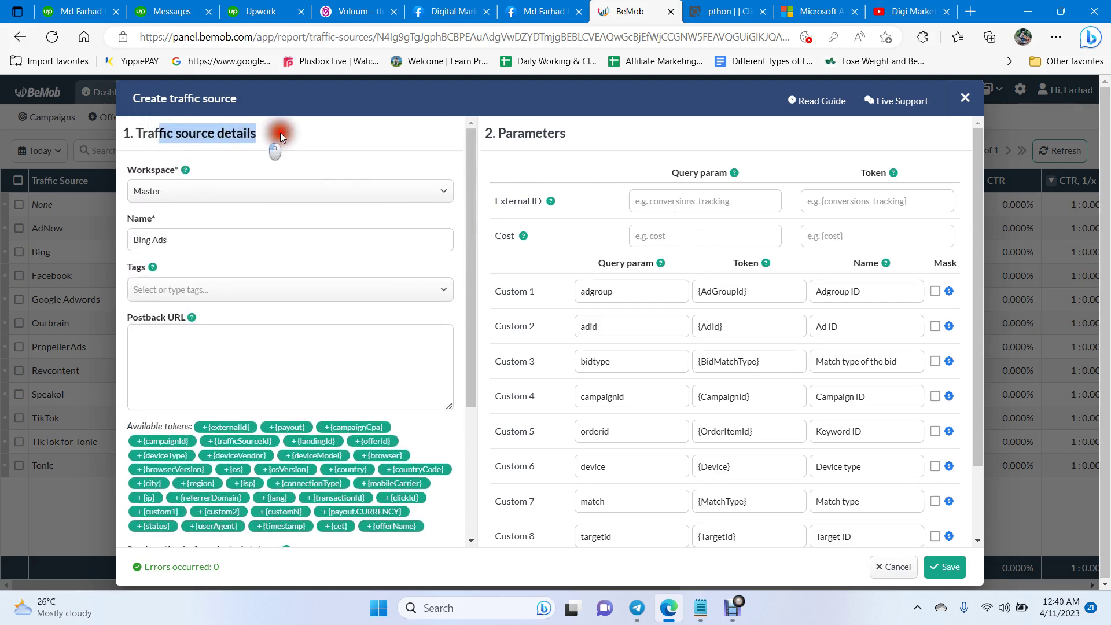
{"action": "left_click", "coordinate": [541, 132]}
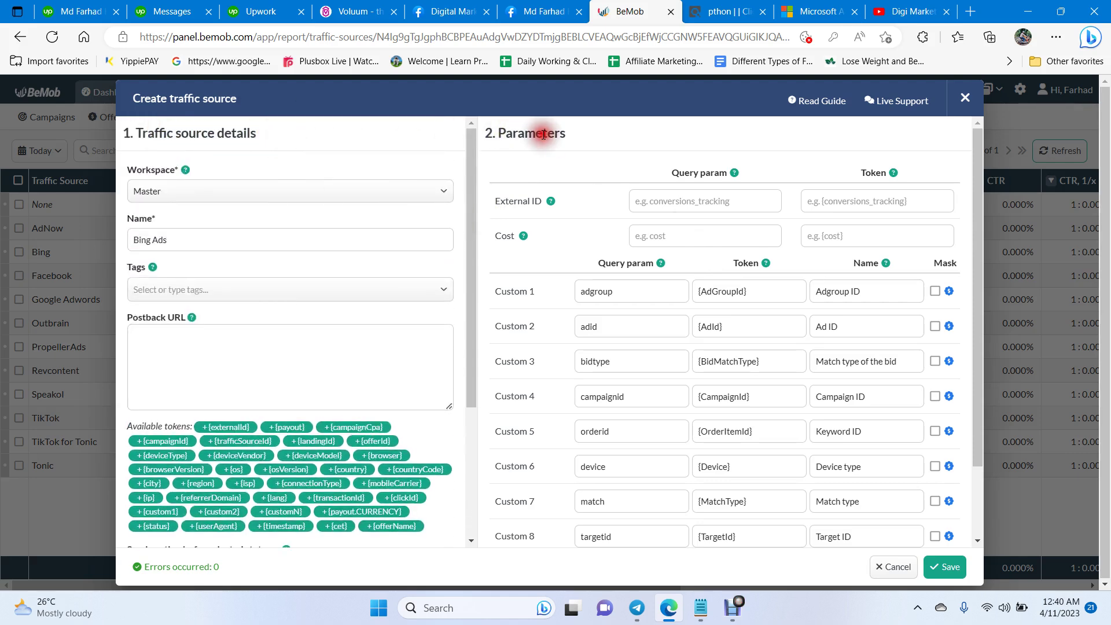
{"action": "scroll", "coordinate": [464, 230], "scroll_direction": "down", "scroll_amount": 1}
{"action": "scroll", "coordinate": [465, 230], "scroll_direction": "down", "scroll_amount": 3}
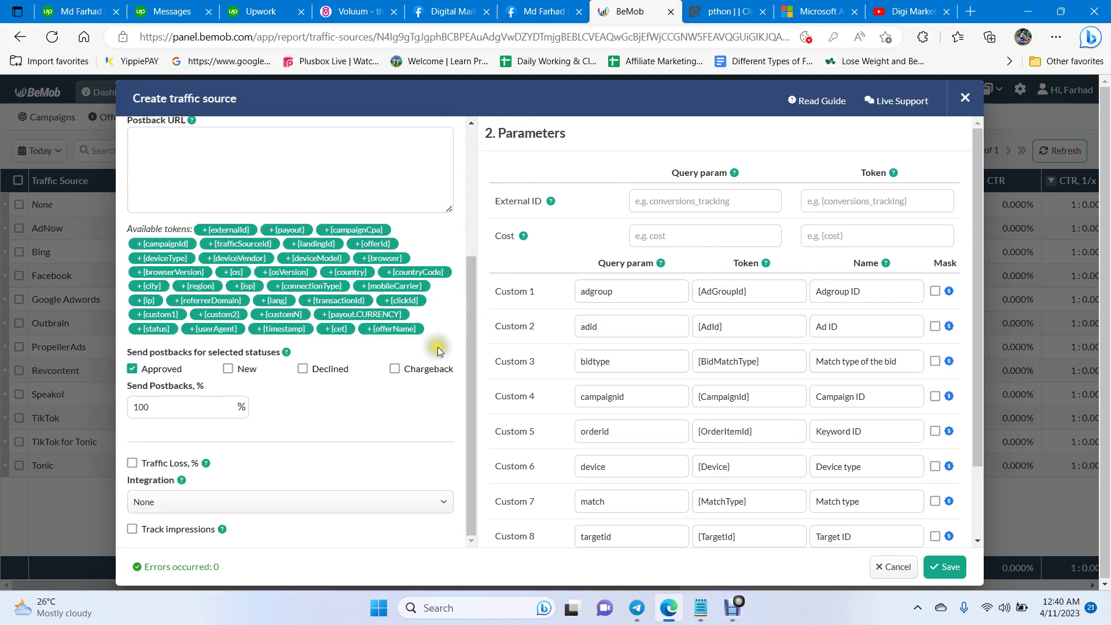
{"action": "scroll", "coordinate": [463, 291], "scroll_direction": "up", "scroll_amount": 4}
{"action": "scroll", "coordinate": [595, 214], "scroll_direction": "down", "scroll_amount": 2}
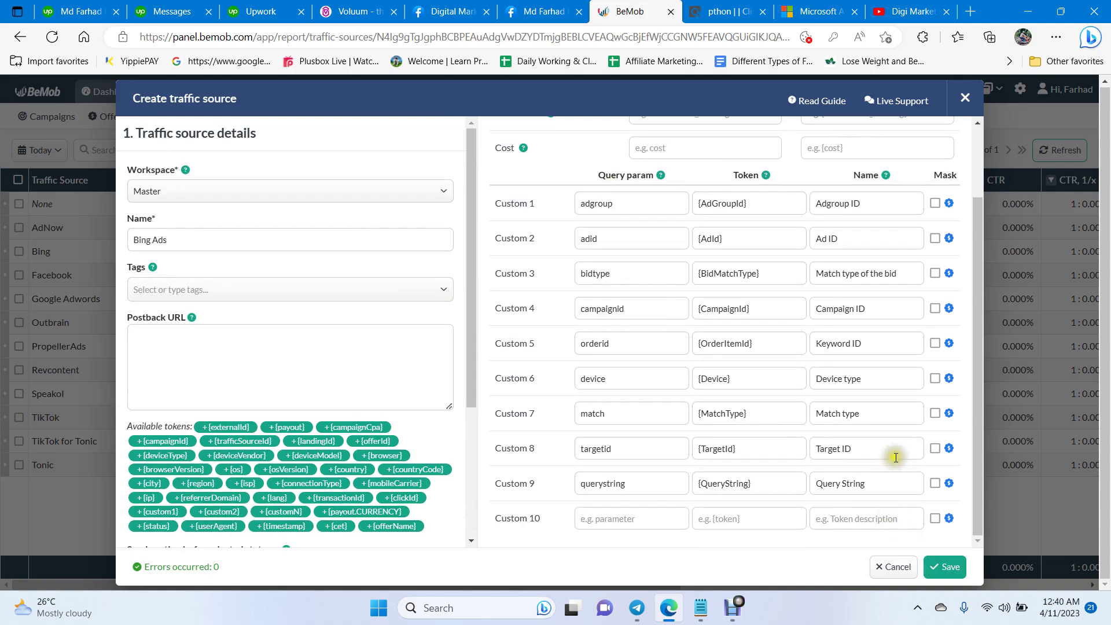
{"action": "scroll", "coordinate": [891, 457], "scroll_direction": "up", "scroll_amount": 2}
{"action": "scroll", "coordinate": [886, 431], "scroll_direction": "down", "scroll_amount": 2}
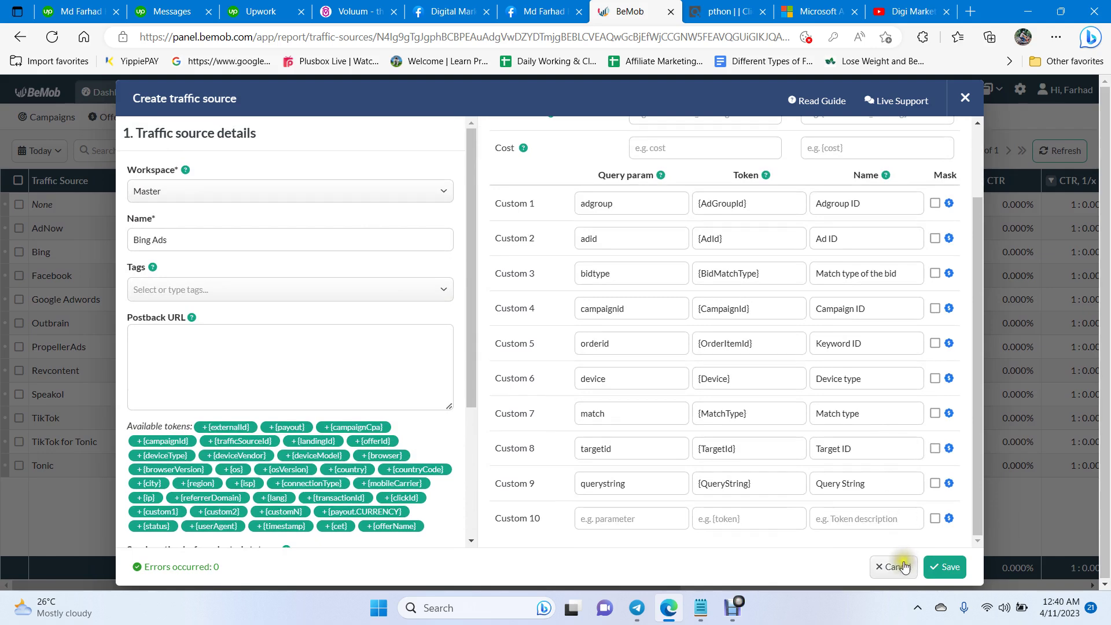
{"action": "left_click", "coordinate": [946, 566]}
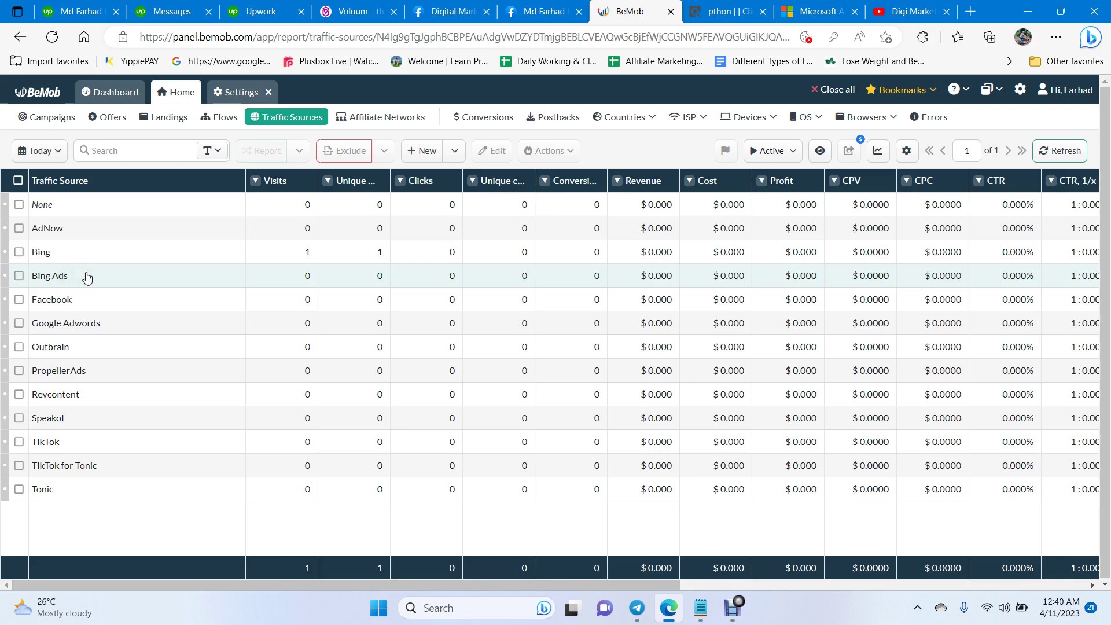
Open the Landings report and copy the URL of Sqribble Review Lander 1 from its settings, closing them without changes.
{"action": "left_click", "coordinate": [166, 118]}
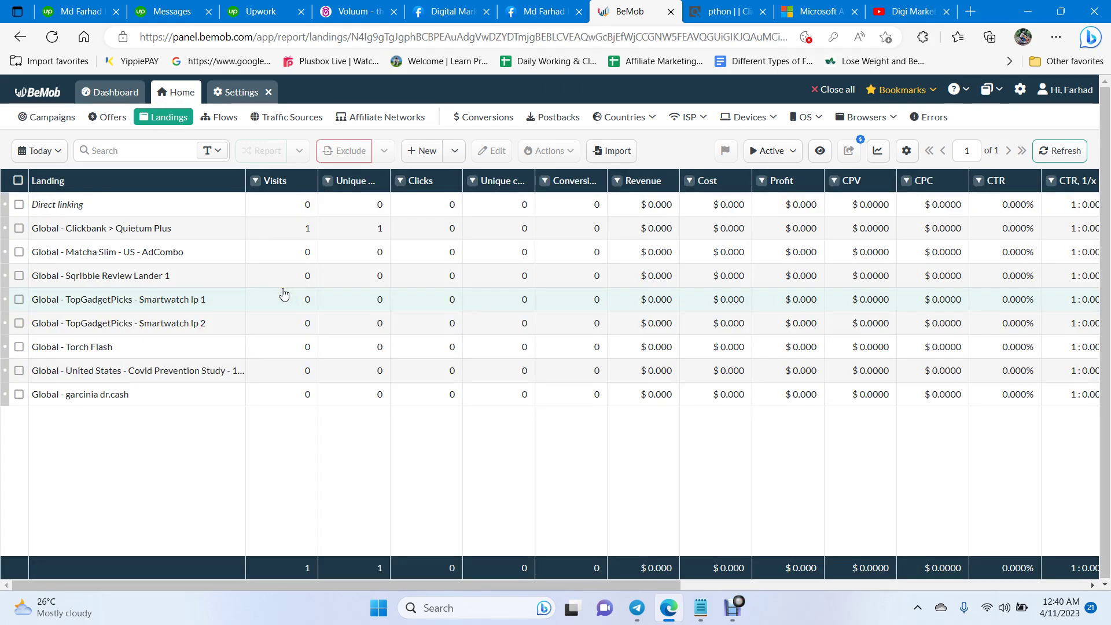
{"action": "left_click", "coordinate": [159, 228]}
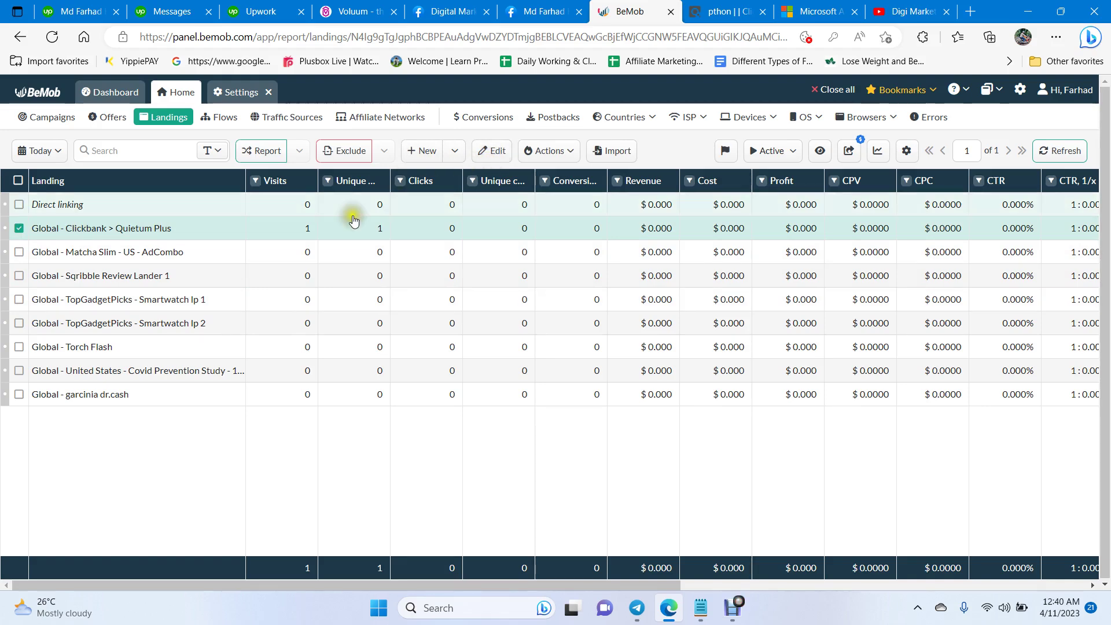
{"action": "left_click", "coordinate": [145, 283]}
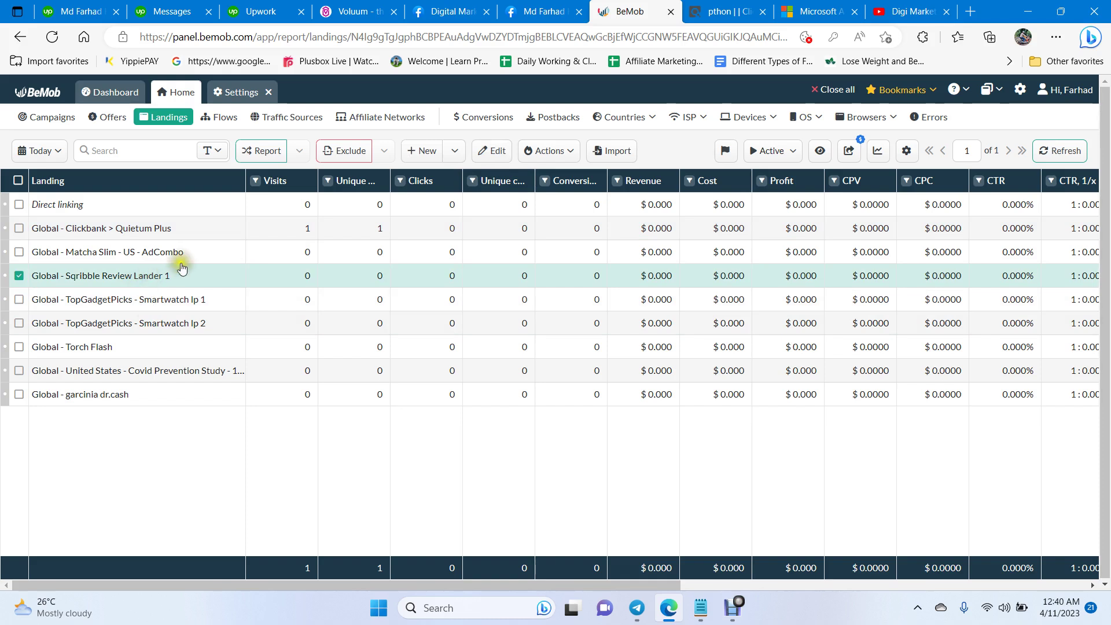
{"action": "left_click", "coordinate": [492, 150]}
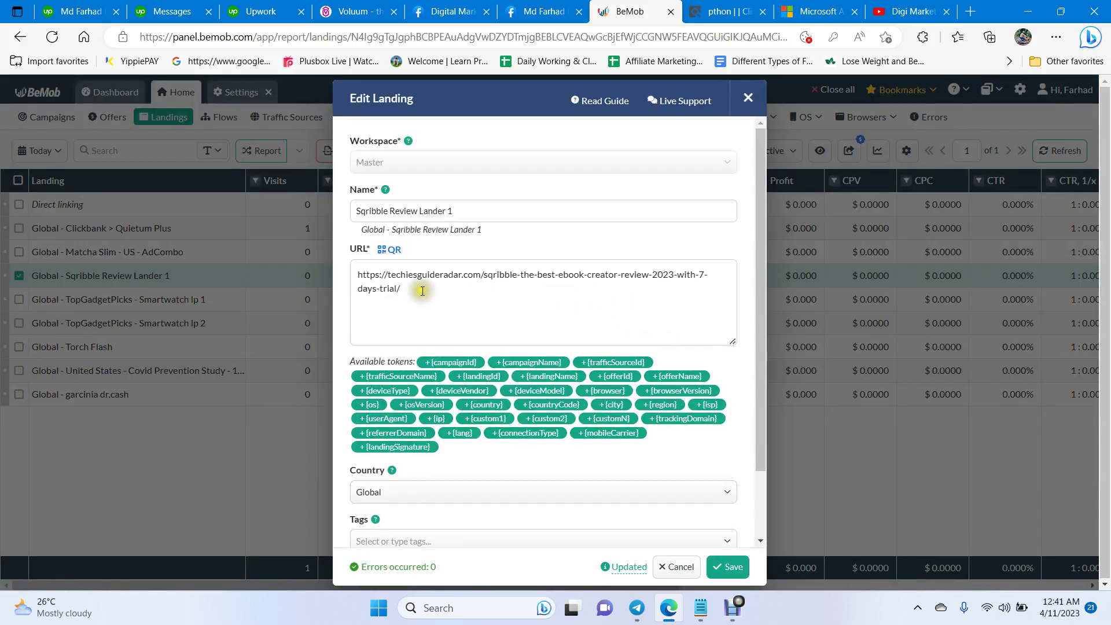
{"action": "left_click_drag", "start_coordinate": [423, 293], "coordinate": [350, 275]}
{"action": "key", "text": "ctrl+c"}
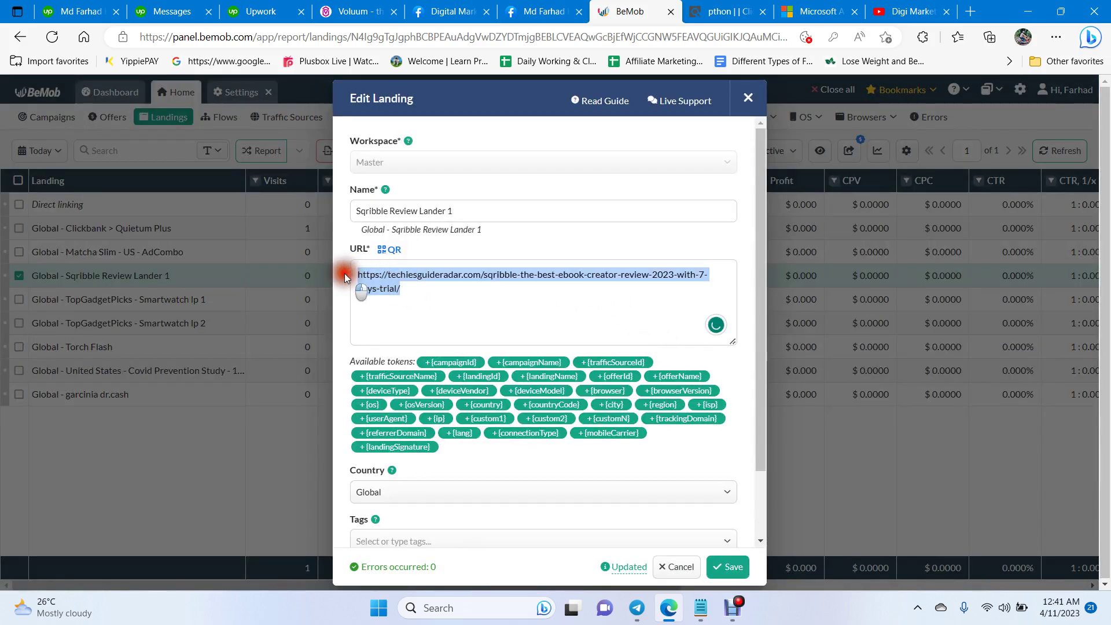
{"action": "left_click", "coordinate": [748, 94]}
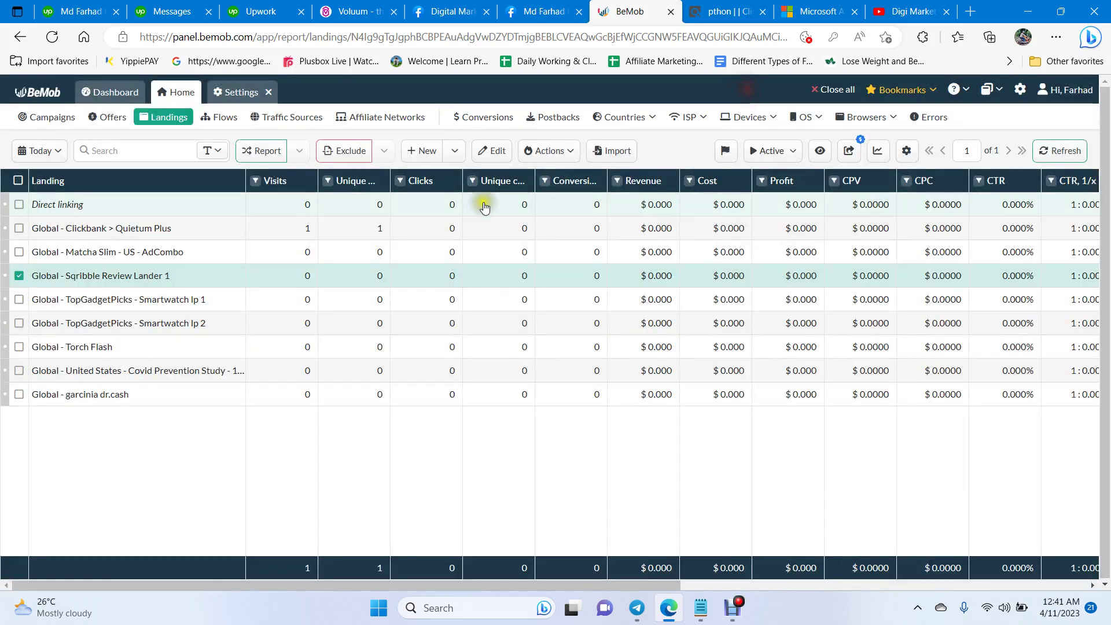
Switch to Notepad and paste the copied landing URL below the existing note.
{"action": "left_click", "coordinate": [701, 609]}
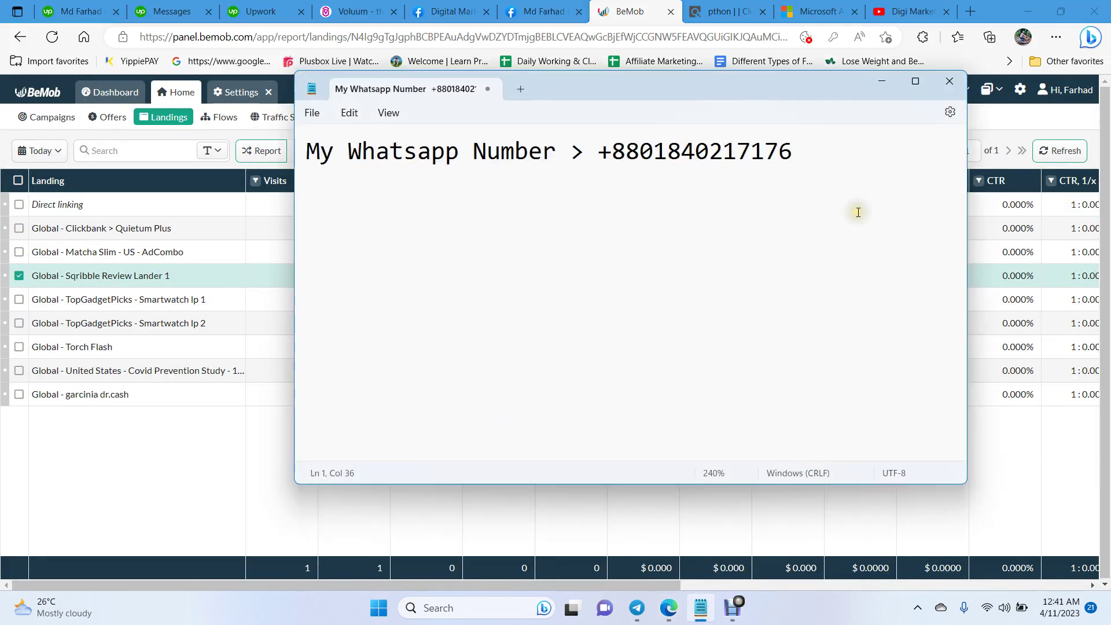
{"action": "key", "text": "Return"}
{"action": "key", "text": "ctrl+v"}
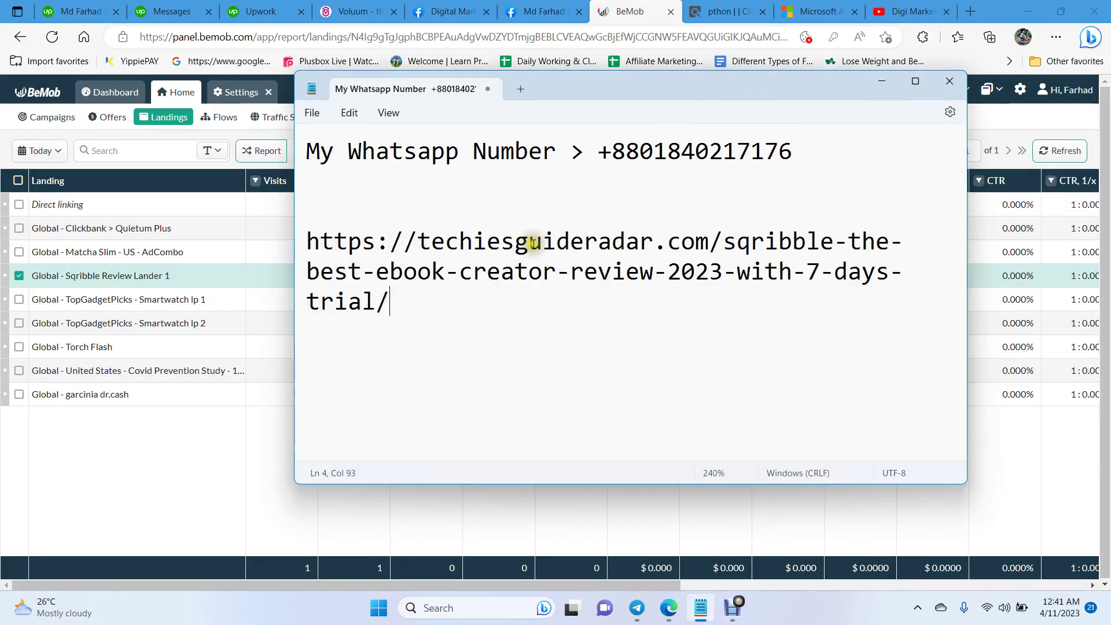
Open the copied techiesguideradar.com Sqribble review page in a new browser tab.
{"action": "left_click", "coordinate": [971, 11]}
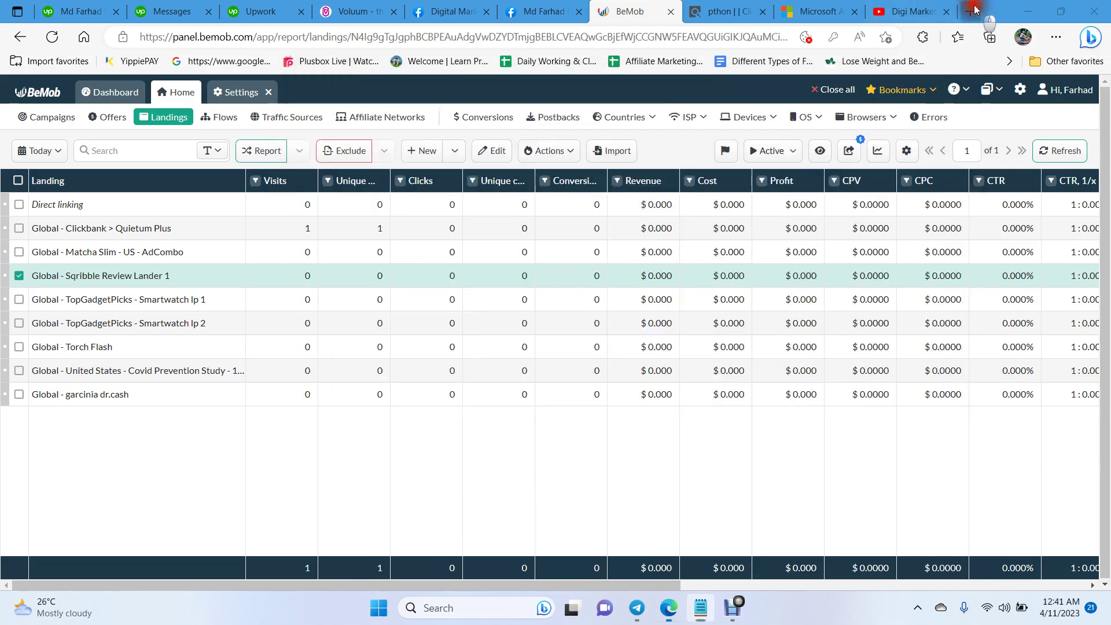
{"action": "left_click", "coordinate": [740, 34]}
{"action": "key", "text": "ctrl+v"}
{"action": "key", "text": "Return"}
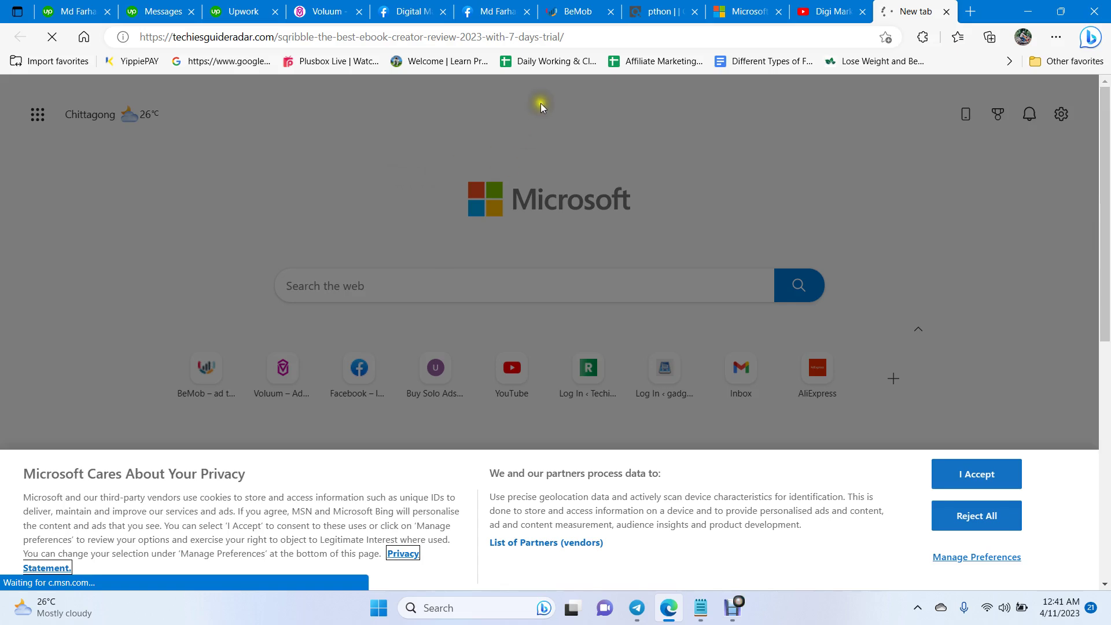
Return to BeMob and start a new landing named "Sqribble Lander 1".
{"action": "left_click", "coordinate": [576, 12]}
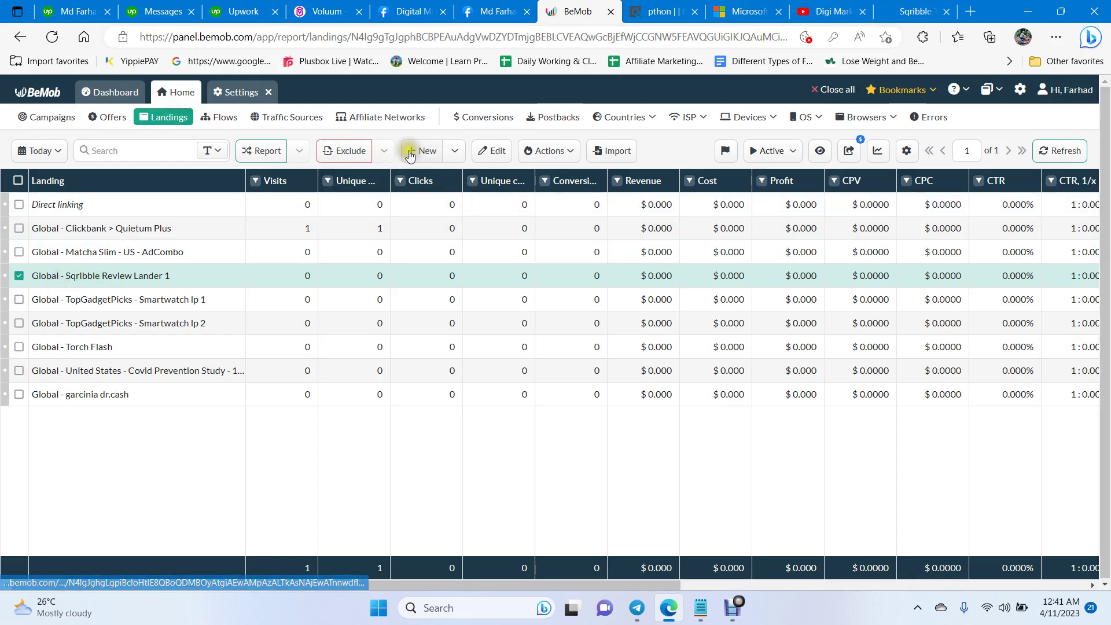
{"action": "left_click", "coordinate": [410, 153]}
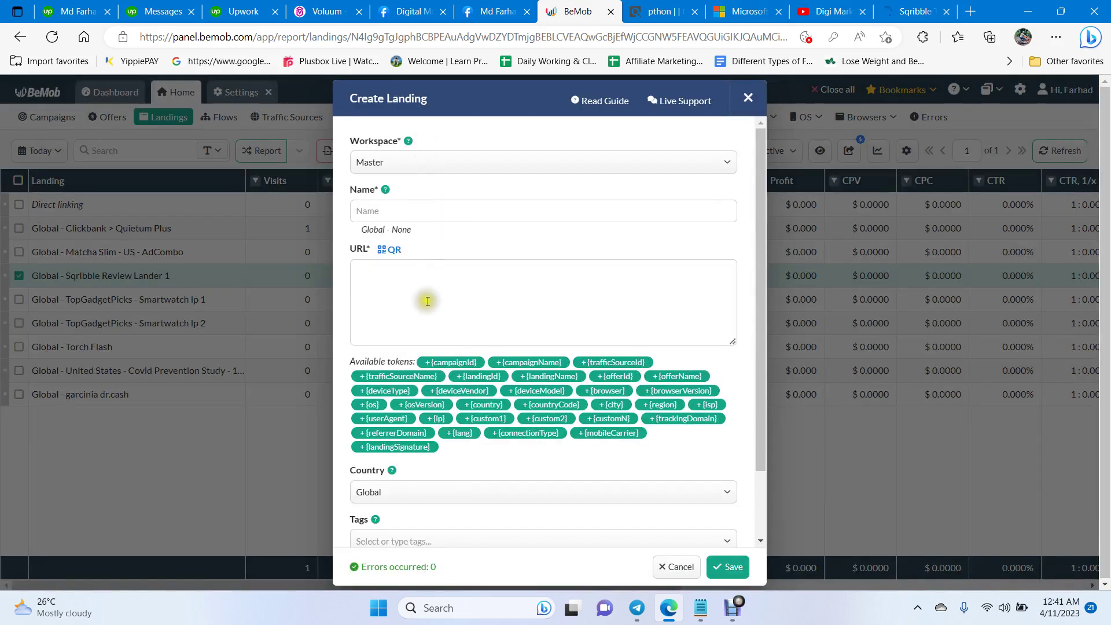
{"action": "left_click", "coordinate": [418, 213]}
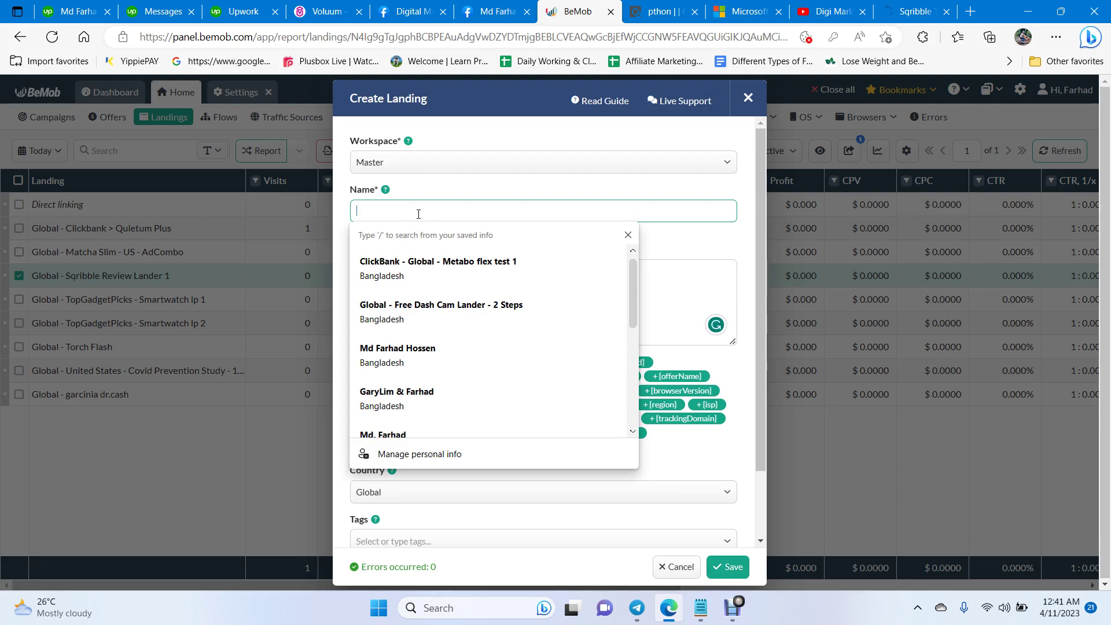
{"action": "type", "text": "Sqribble Lander 1"}
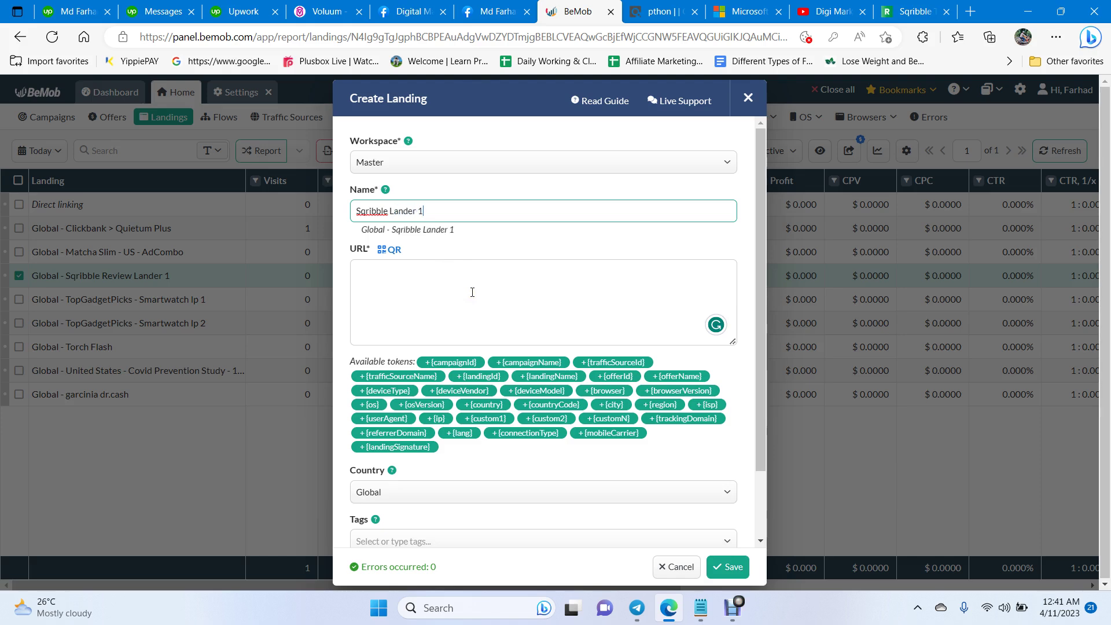
Copy the Sqribble review page's address from its browser tab and paste it as the new landing's URL.
{"action": "left_click", "coordinate": [471, 292]}
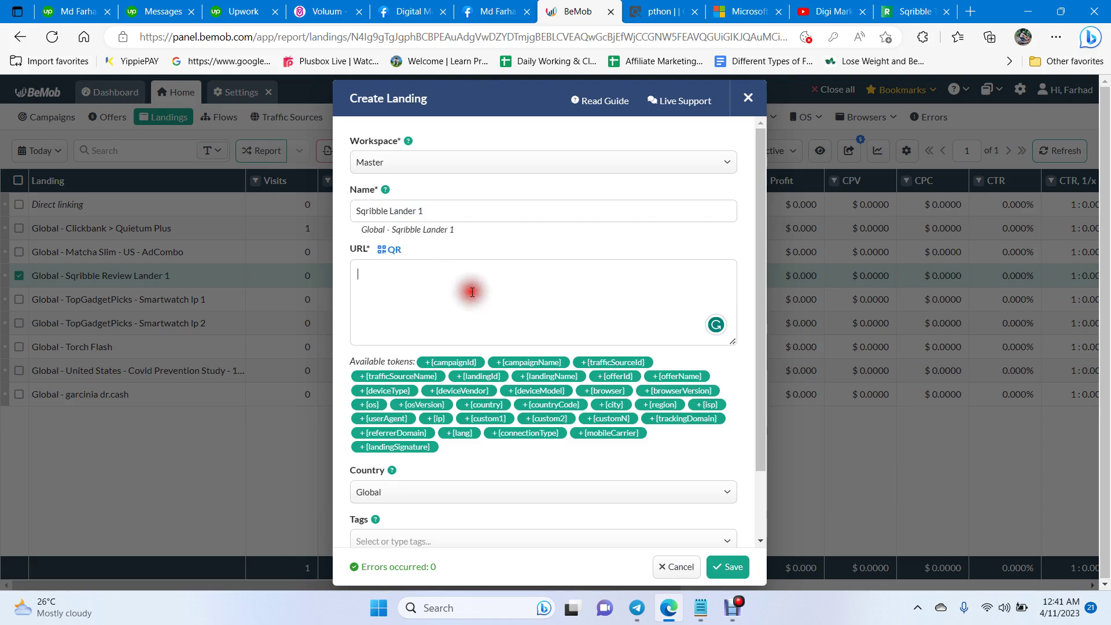
{"action": "left_click", "coordinate": [913, 12]}
{"action": "left_click", "coordinate": [596, 37]}
{"action": "key", "text": "ctrl+c"}
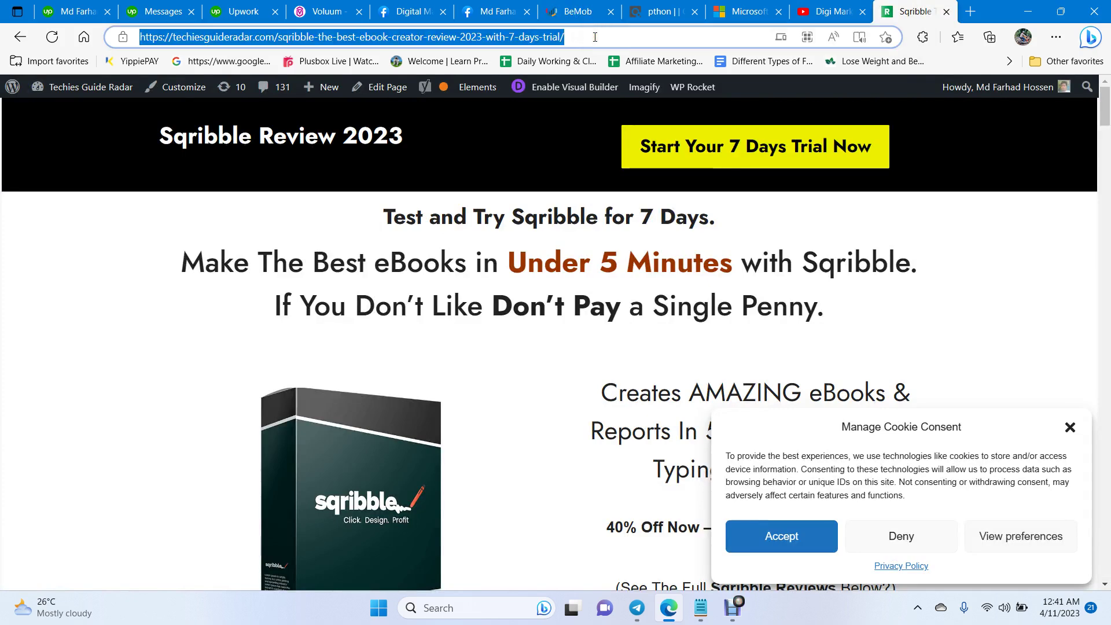
{"action": "left_click", "coordinate": [581, 9]}
{"action": "key", "text": "ctrl+v"}
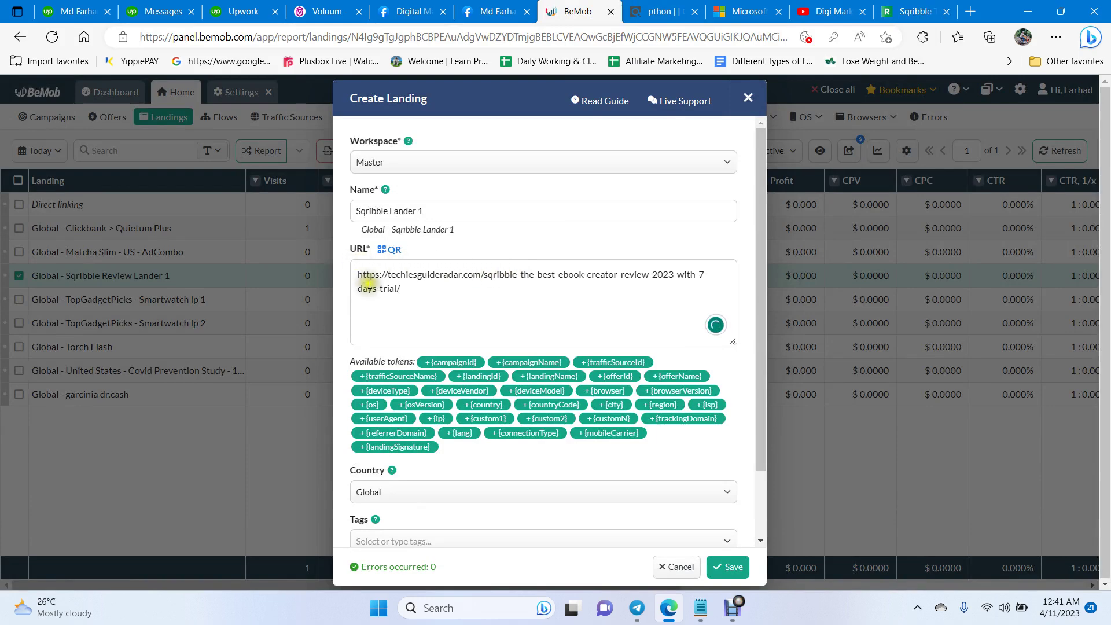
Save the new landing with country Global and 1 offer, and widen the Landing column in the report.
{"action": "scroll", "coordinate": [463, 336], "scroll_direction": "down", "scroll_amount": 2}
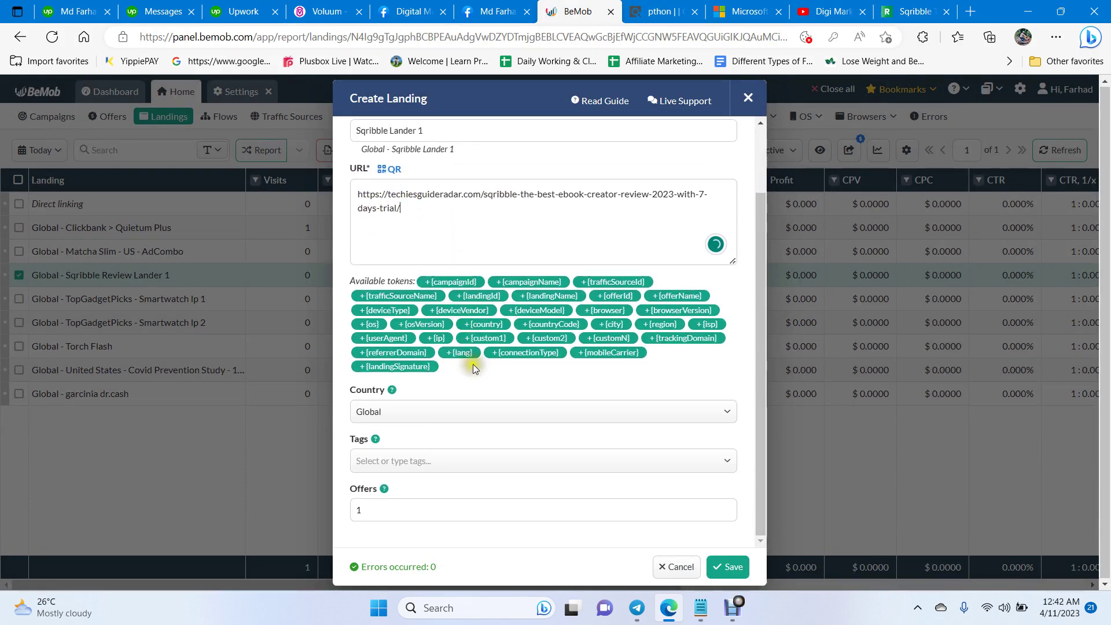
{"action": "left_click", "coordinate": [729, 568]}
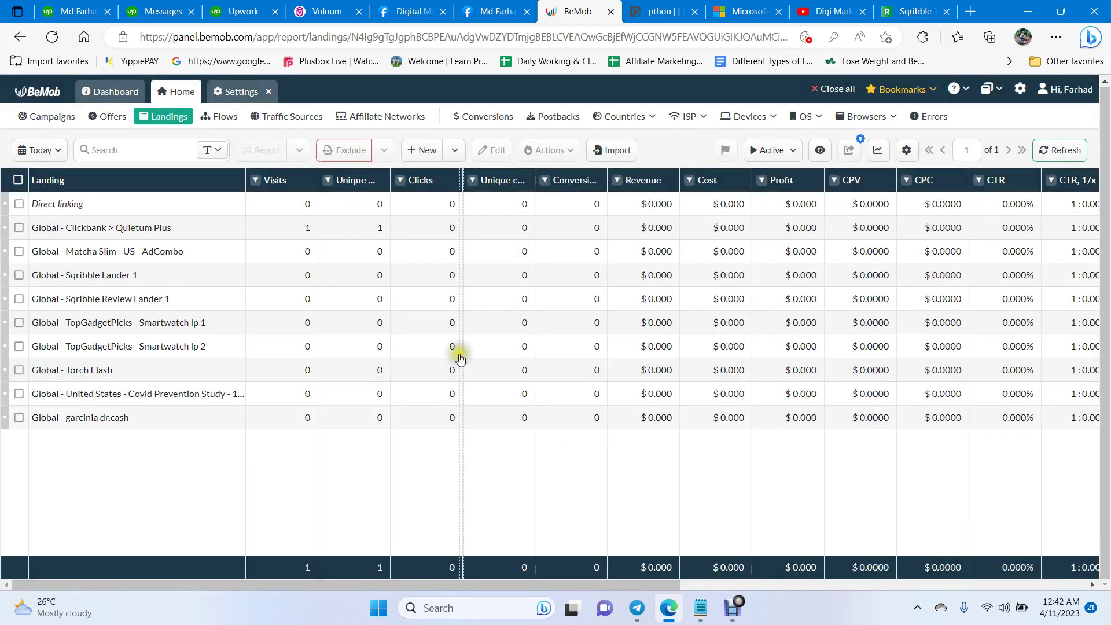
{"action": "left_click_drag", "start_coordinate": [246, 180], "coordinate": [297, 206]}
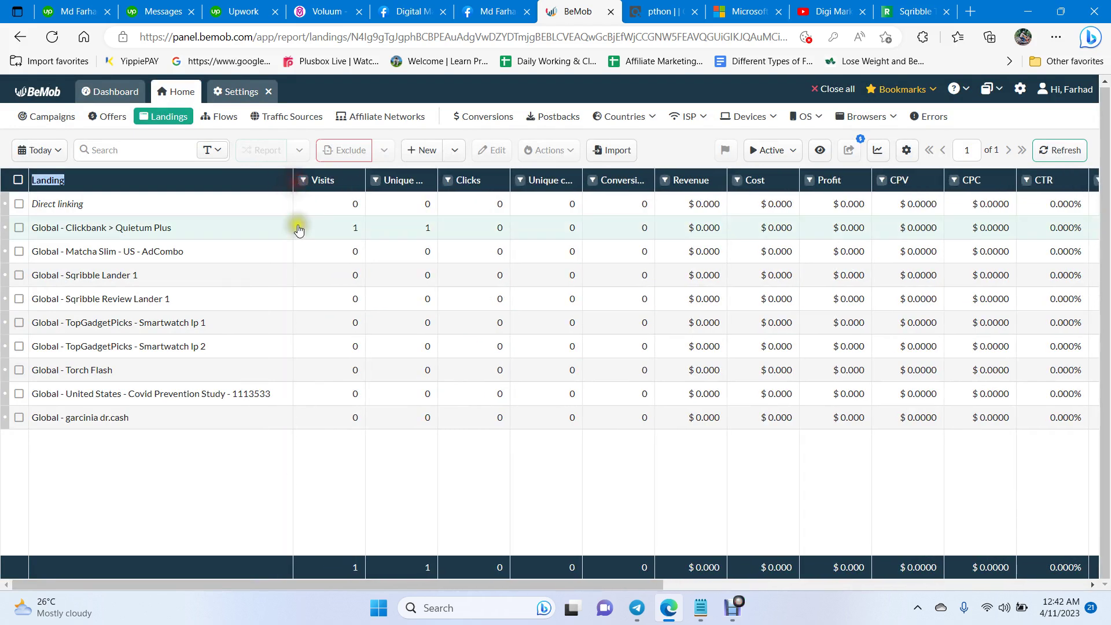
Select the Sqribble Lander 1 landing in the report and open the Offers list.
{"action": "left_click", "coordinate": [78, 297]}
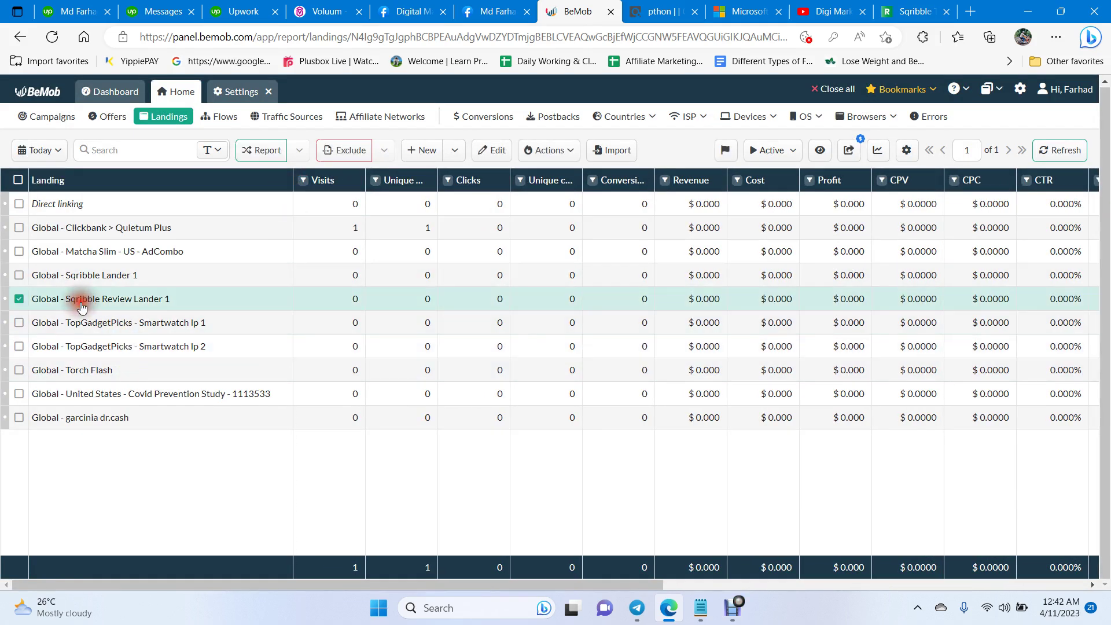
{"action": "left_click", "coordinate": [98, 276]}
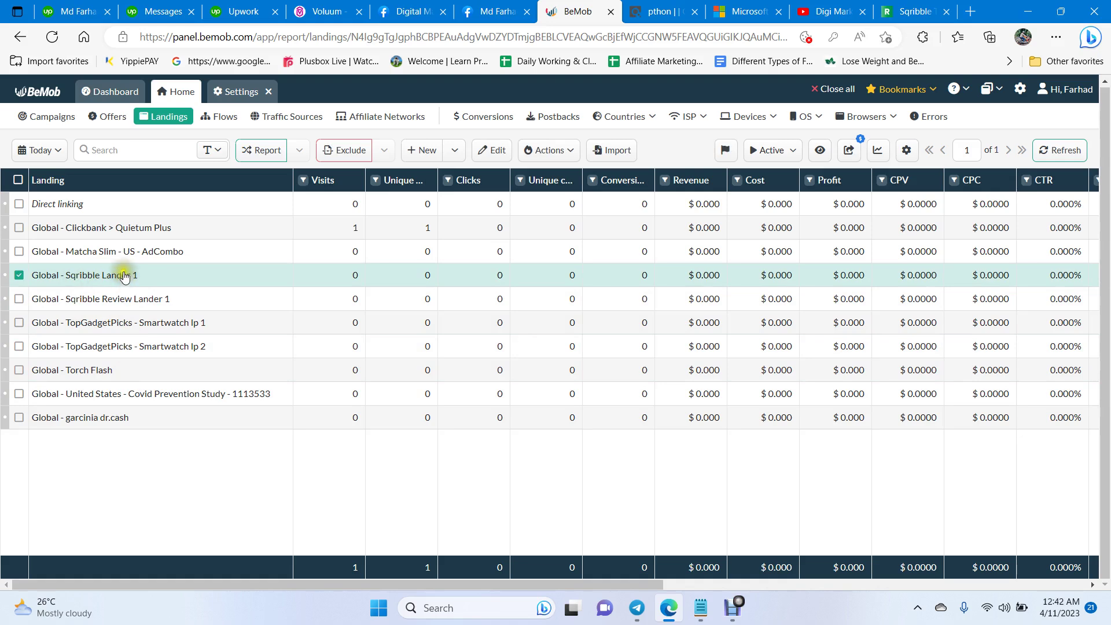
{"action": "left_click", "coordinate": [104, 119]}
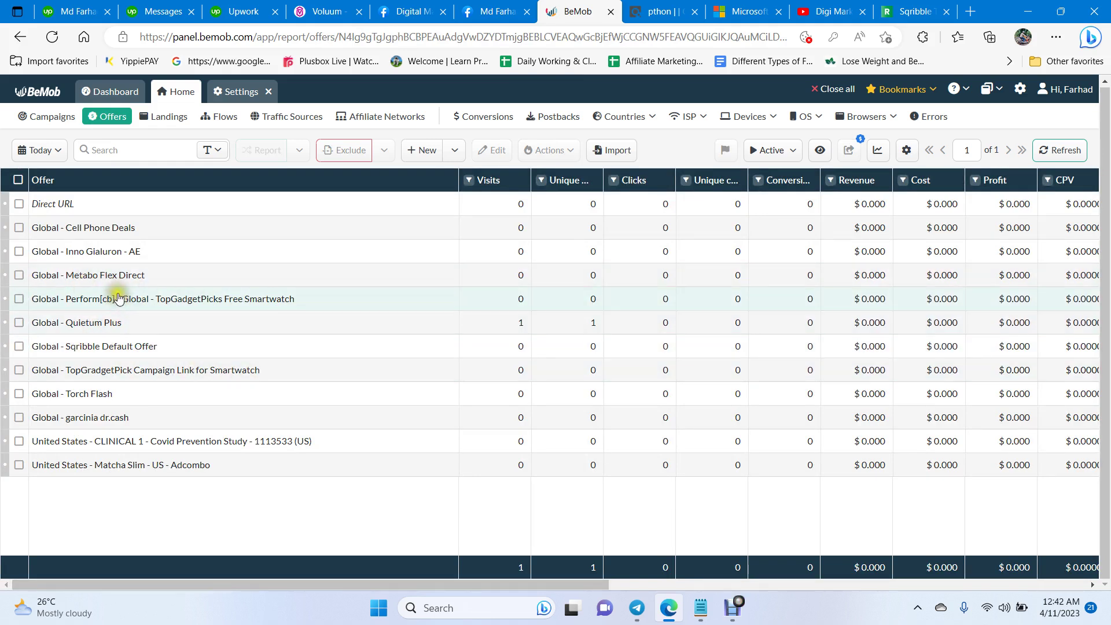
{"action": "left_click", "coordinate": [136, 277]}
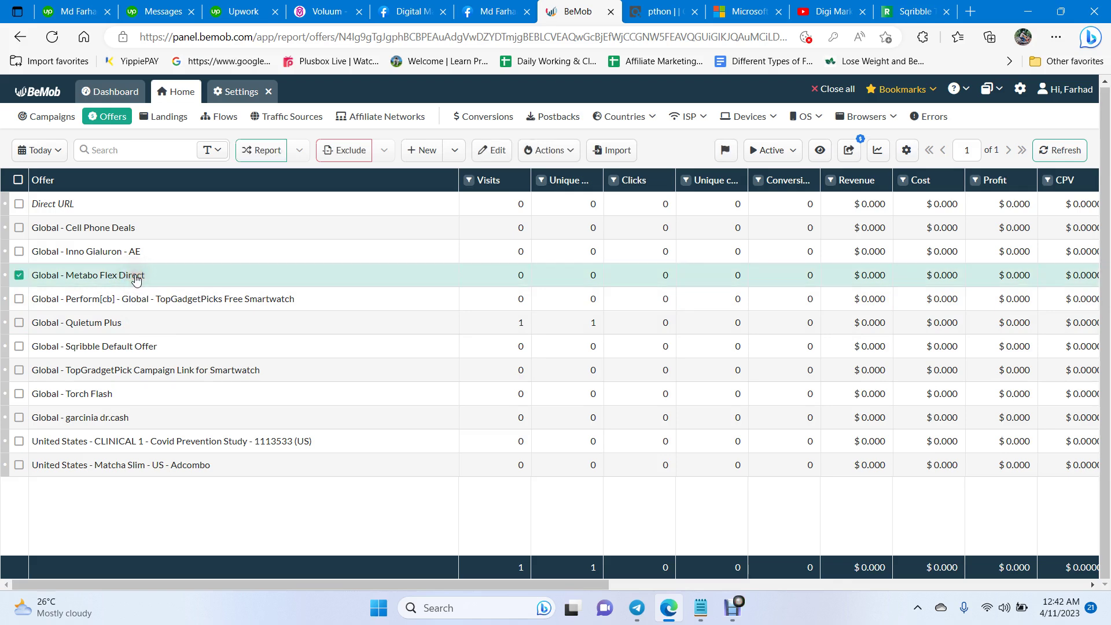
{"action": "left_click", "coordinate": [121, 324]}
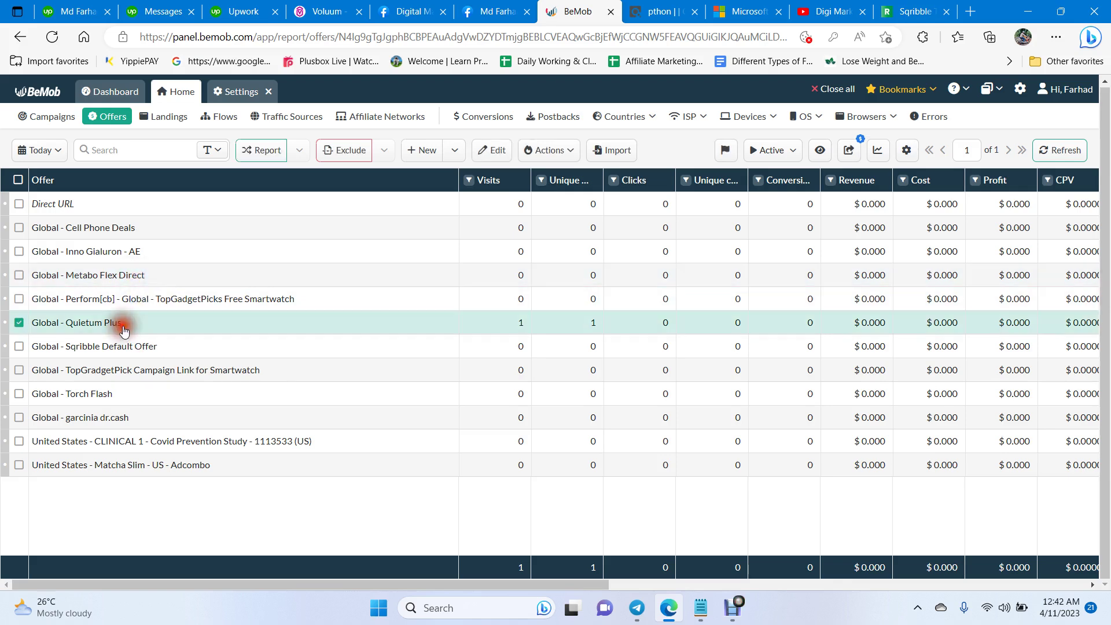
{"action": "left_click", "coordinate": [489, 152]}
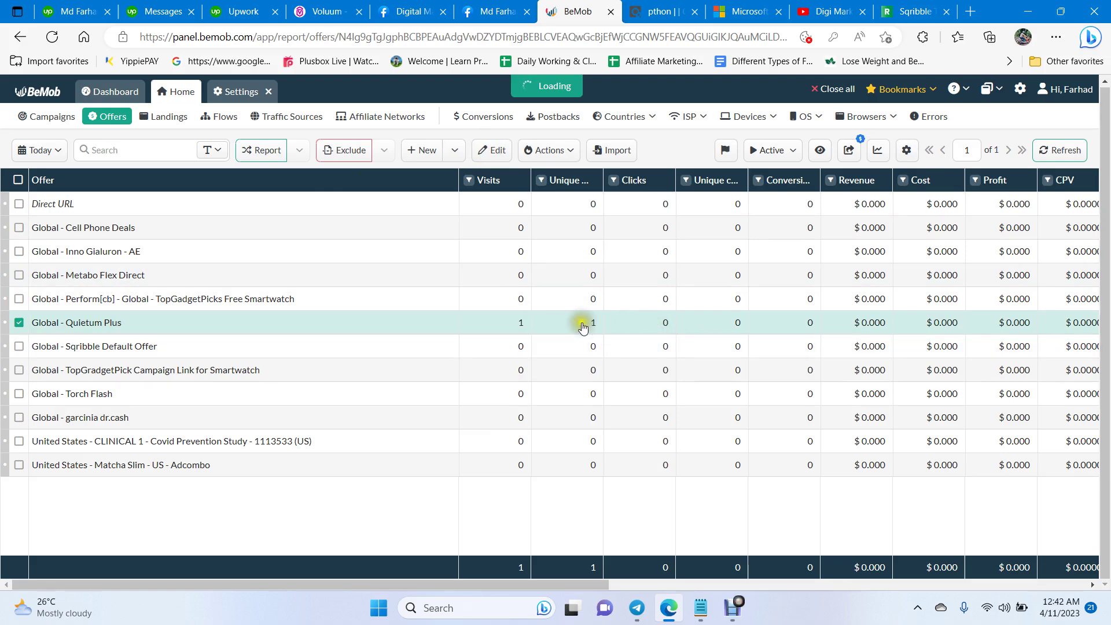
{"action": "left_click", "coordinate": [496, 150]}
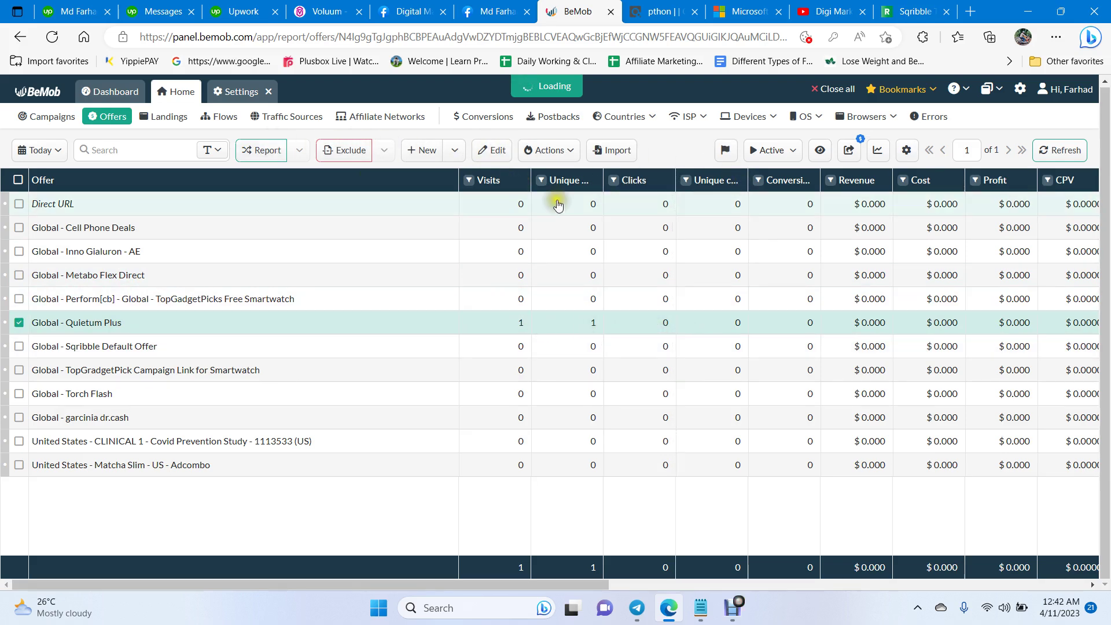
{"action": "left_click", "coordinate": [863, 98]}
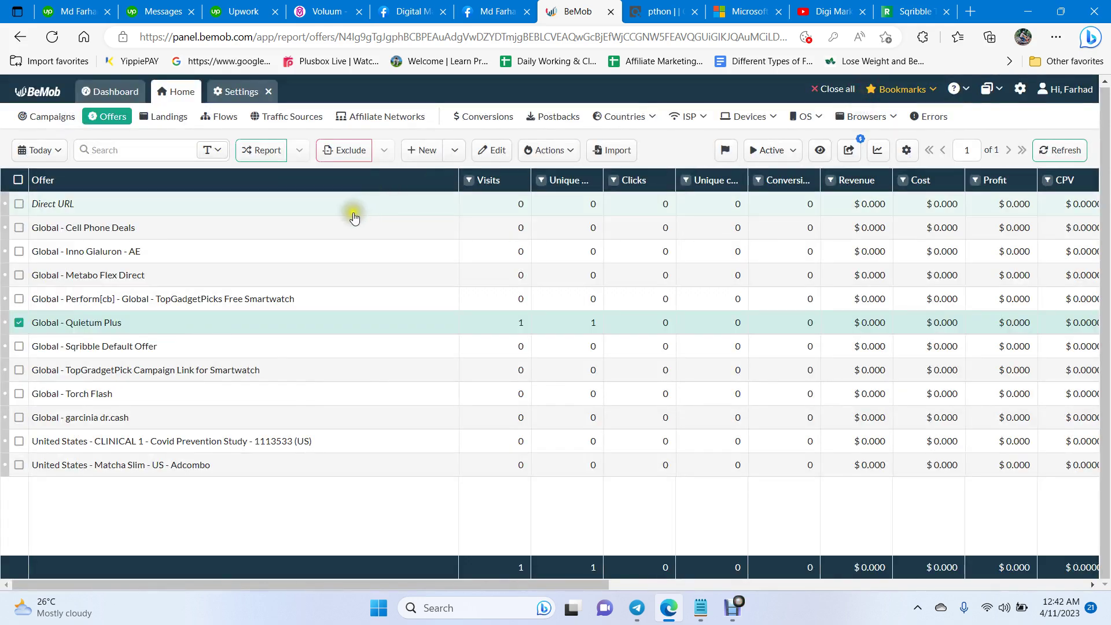
Start creating a new offer in the Master workspace.
{"action": "left_click", "coordinate": [415, 154]}
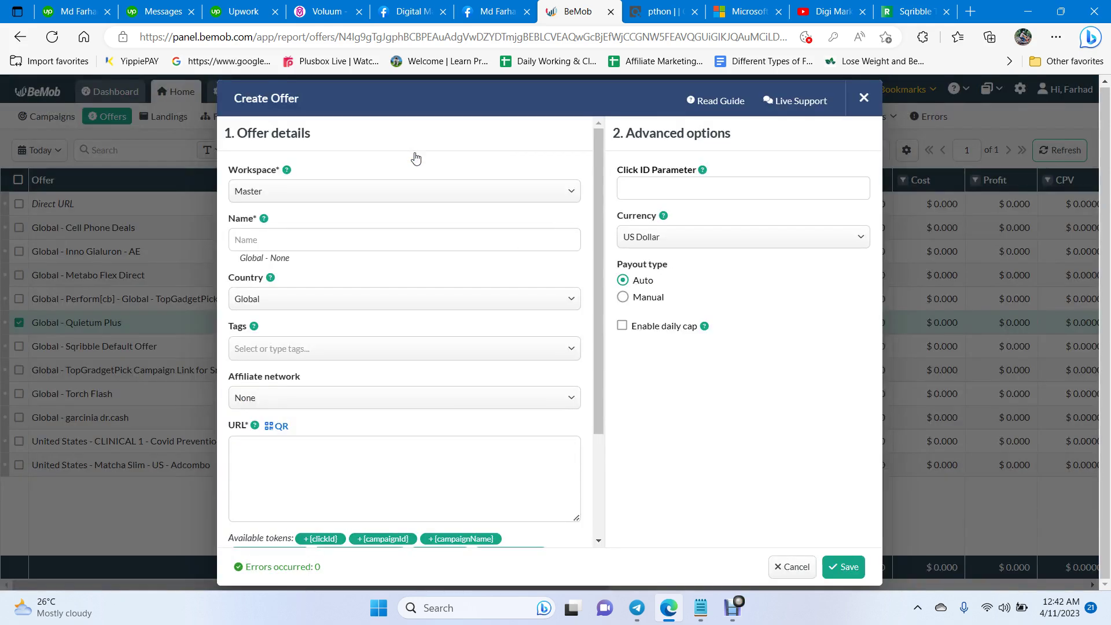
{"action": "left_click", "coordinate": [293, 243]}
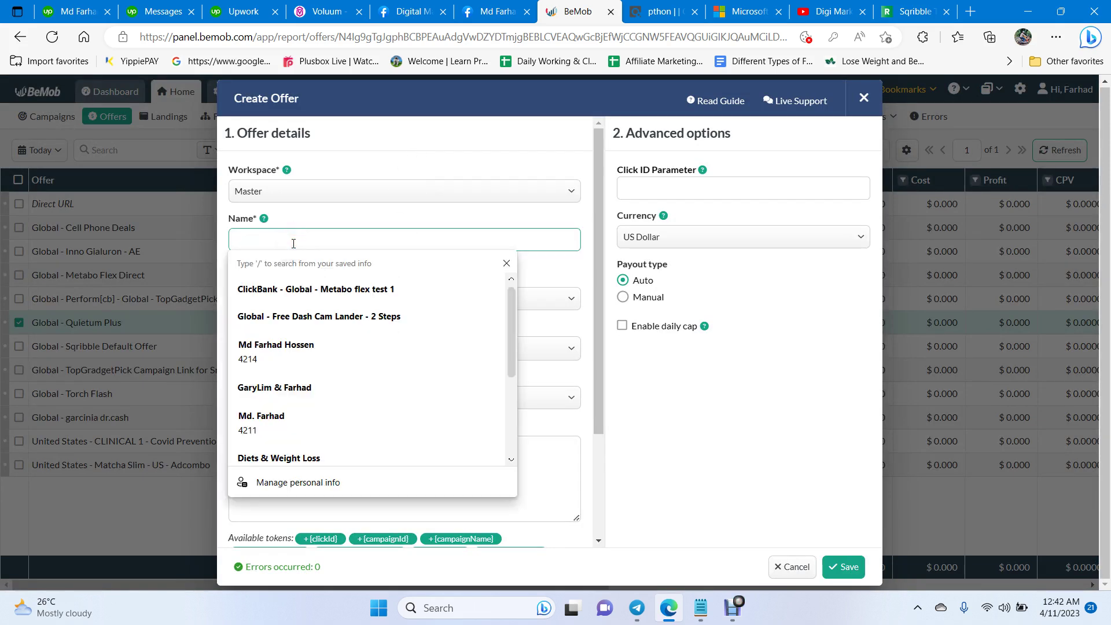
{"action": "left_click", "coordinate": [234, 132]}
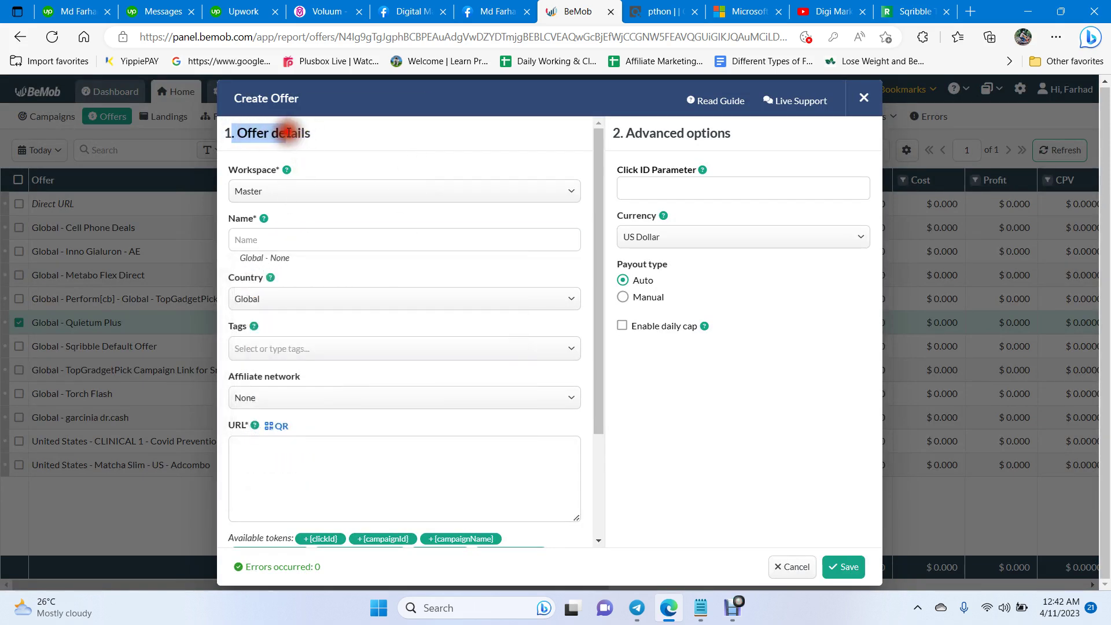
Switch to the ClickBank account, open its Marketplace and search the offers for "sqribble".
{"action": "left_click", "coordinate": [639, 12]}
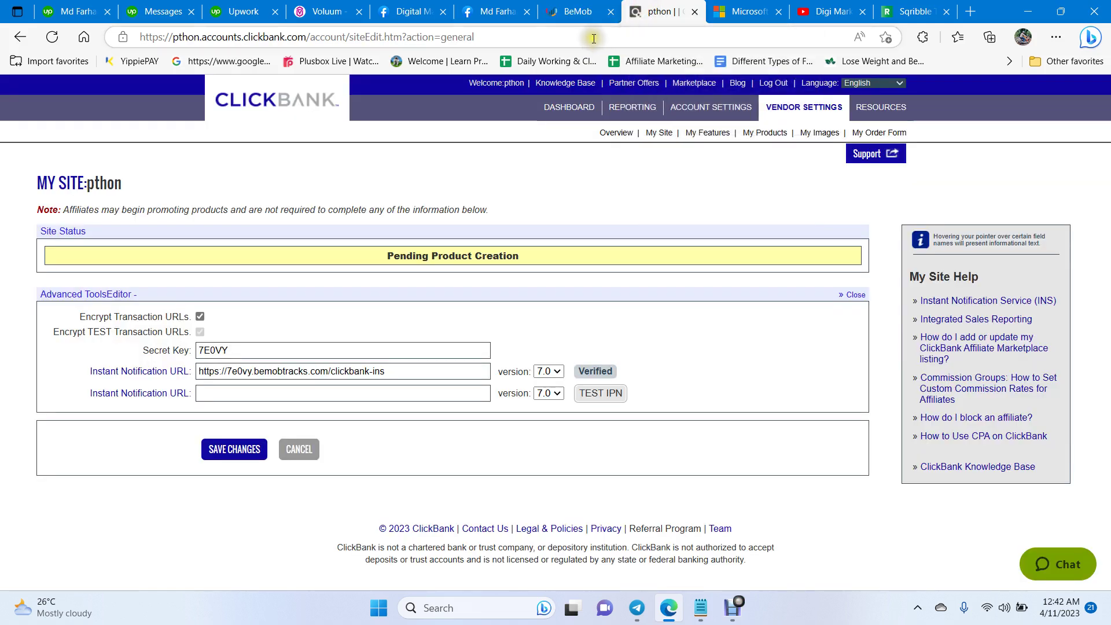
{"action": "left_click", "coordinate": [694, 83]}
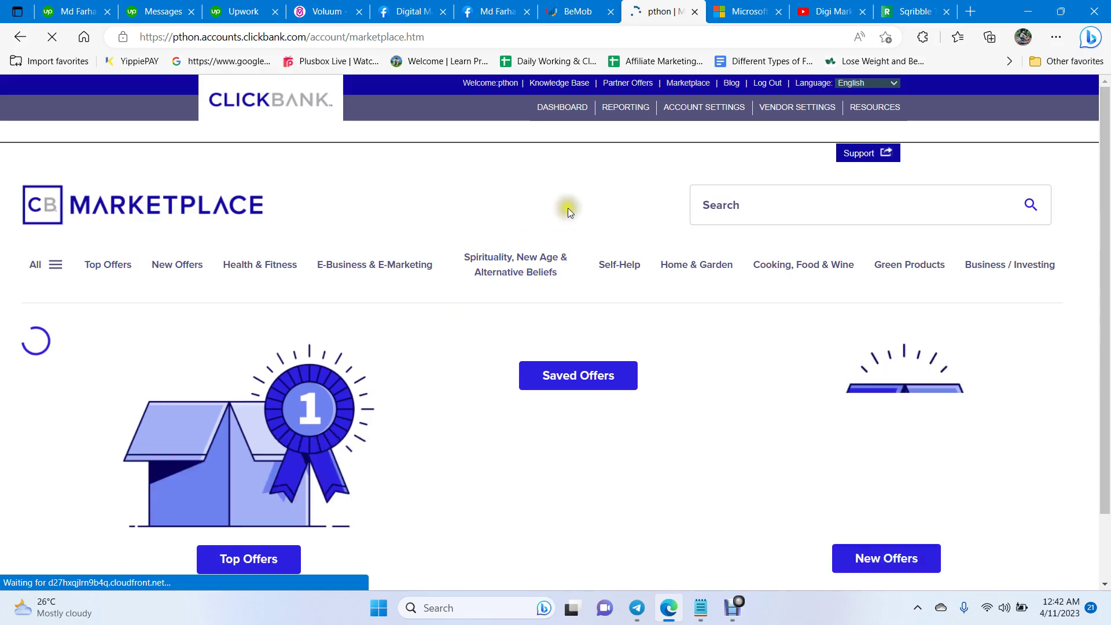
{"action": "left_click", "coordinate": [743, 205]}
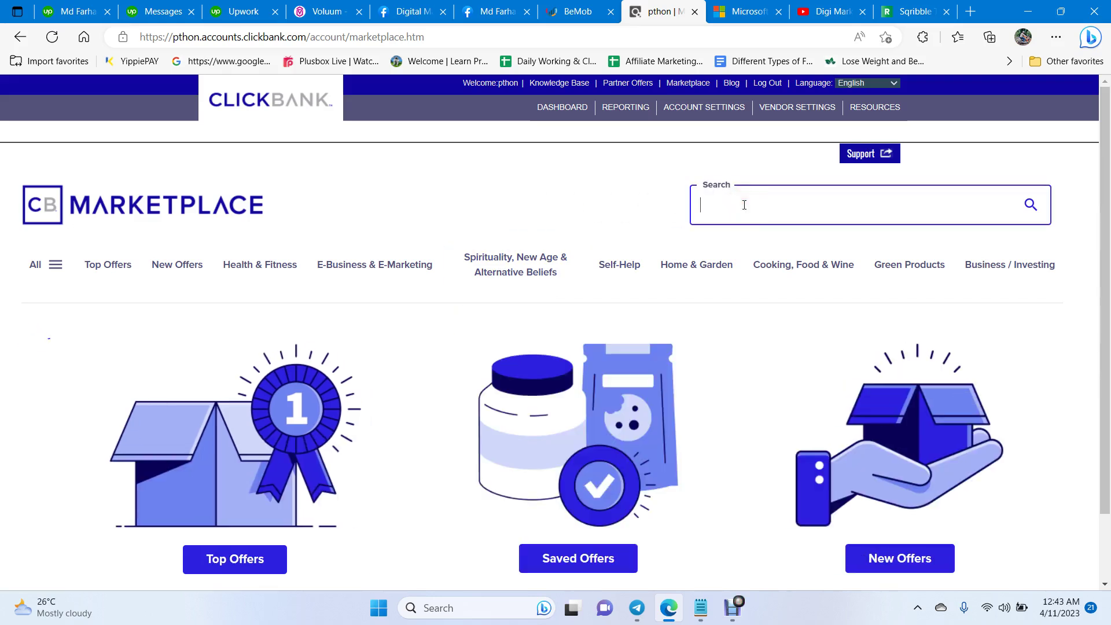
{"action": "type", "text": "qribl"}
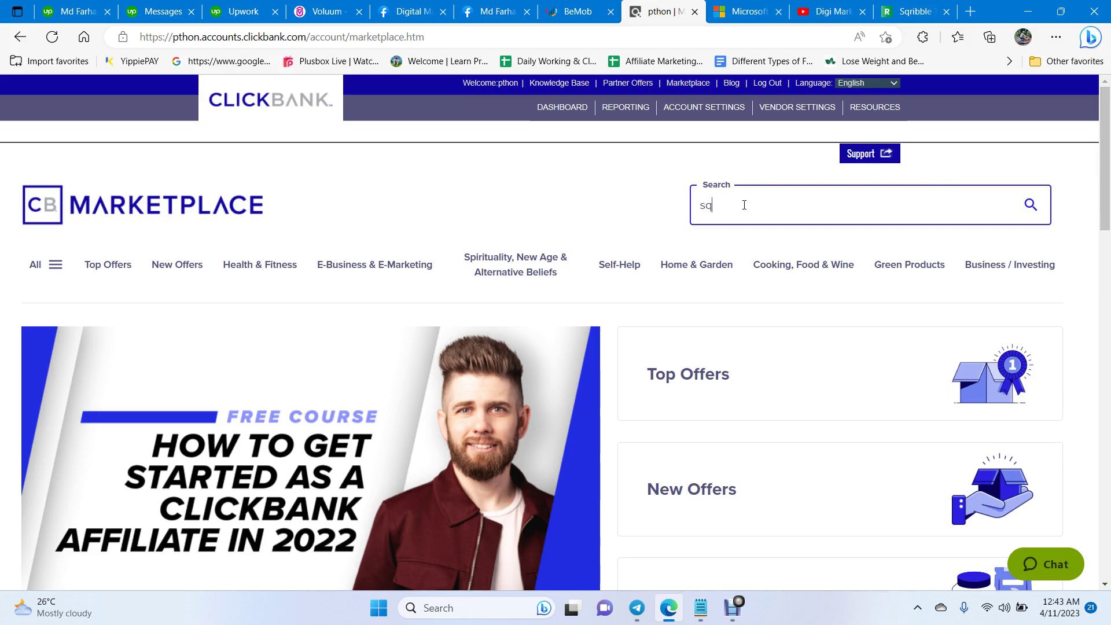
{"action": "type", "text": "e"}
{"action": "key", "text": "Return"}
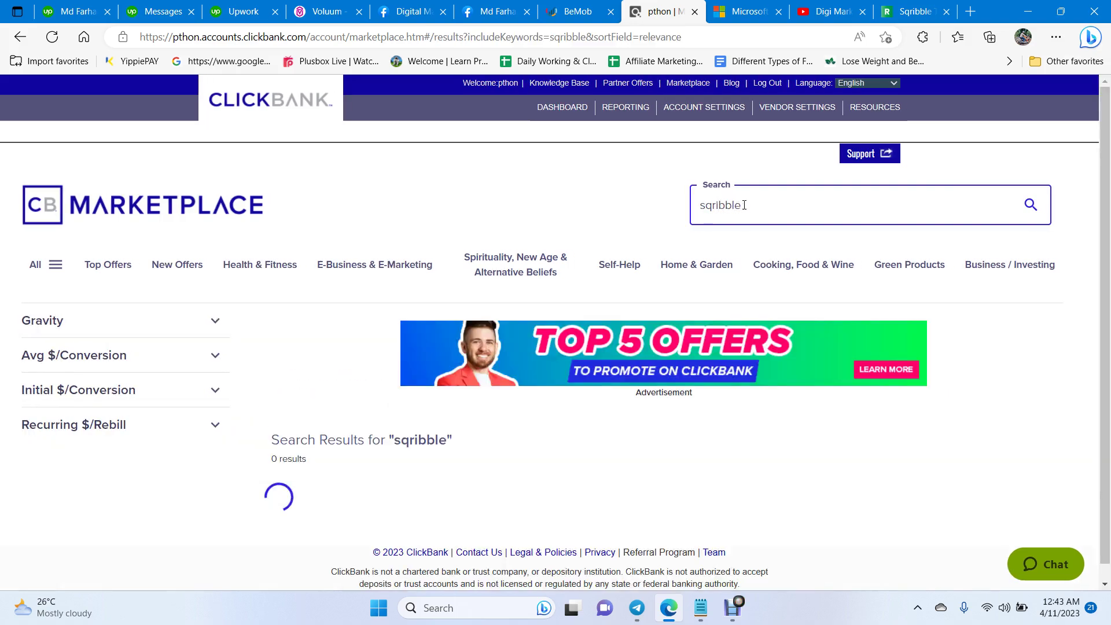
Create a HopLink for the Sqribble 2023 eBook Creator offer with the default landing page and tracking ID "token".
{"action": "scroll", "coordinate": [659, 242], "scroll_direction": "down", "scroll_amount": 1}
{"action": "scroll", "coordinate": [608, 244], "scroll_direction": "down", "scroll_amount": 4}
{"action": "scroll", "coordinate": [406, 244], "scroll_direction": "down", "scroll_amount": 3}
{"action": "scroll", "coordinate": [371, 261], "scroll_direction": "up", "scroll_amount": 3}
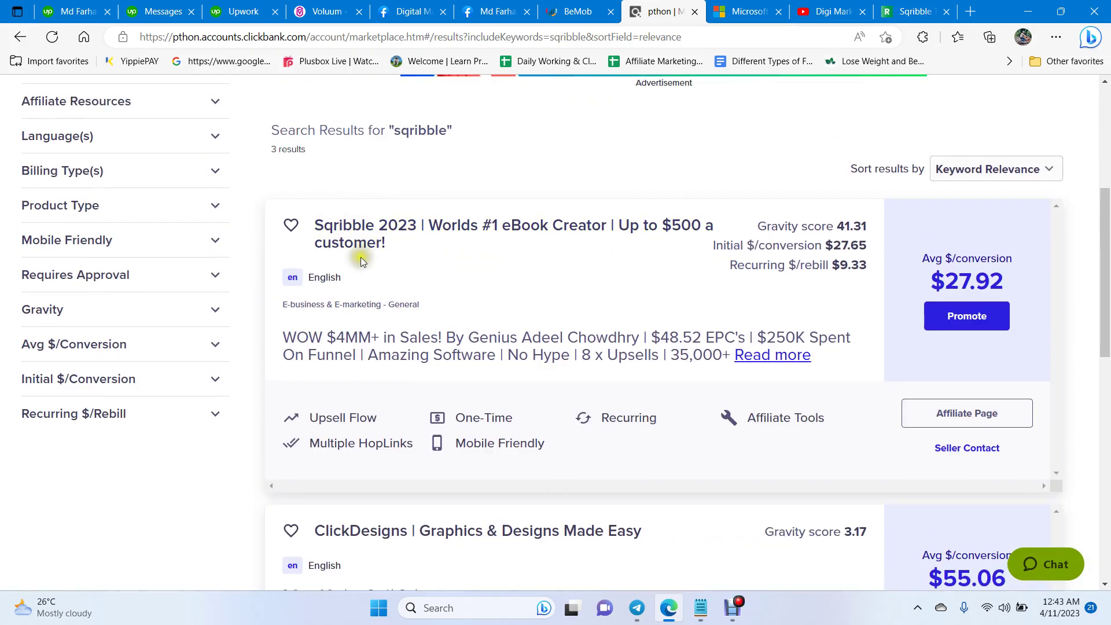
{"action": "left_click", "coordinate": [971, 317]}
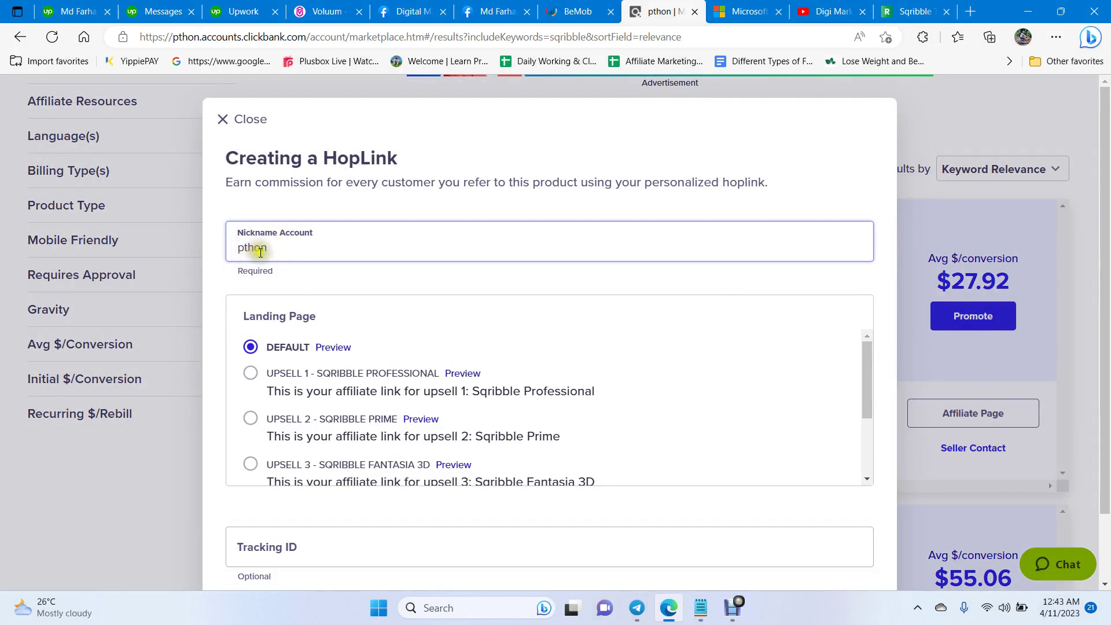
{"action": "scroll", "coordinate": [251, 355], "scroll_direction": "down", "scroll_amount": 1}
{"action": "left_click", "coordinate": [287, 545]}
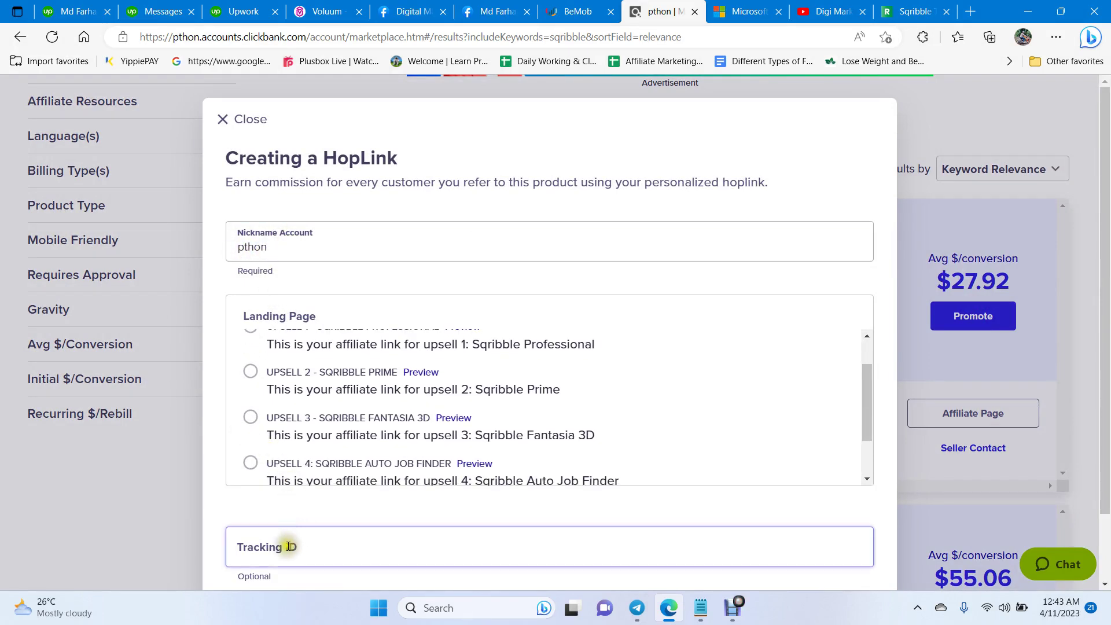
{"action": "scroll", "coordinate": [263, 519], "scroll_direction": "down", "scroll_amount": 1}
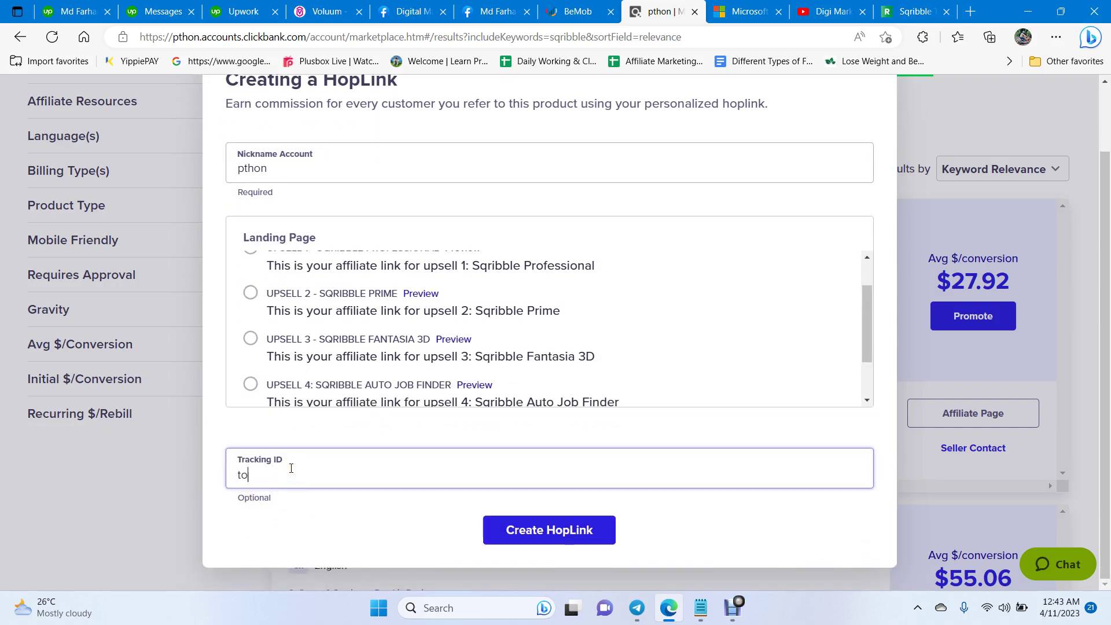
{"action": "left_click", "coordinate": [573, 530]}
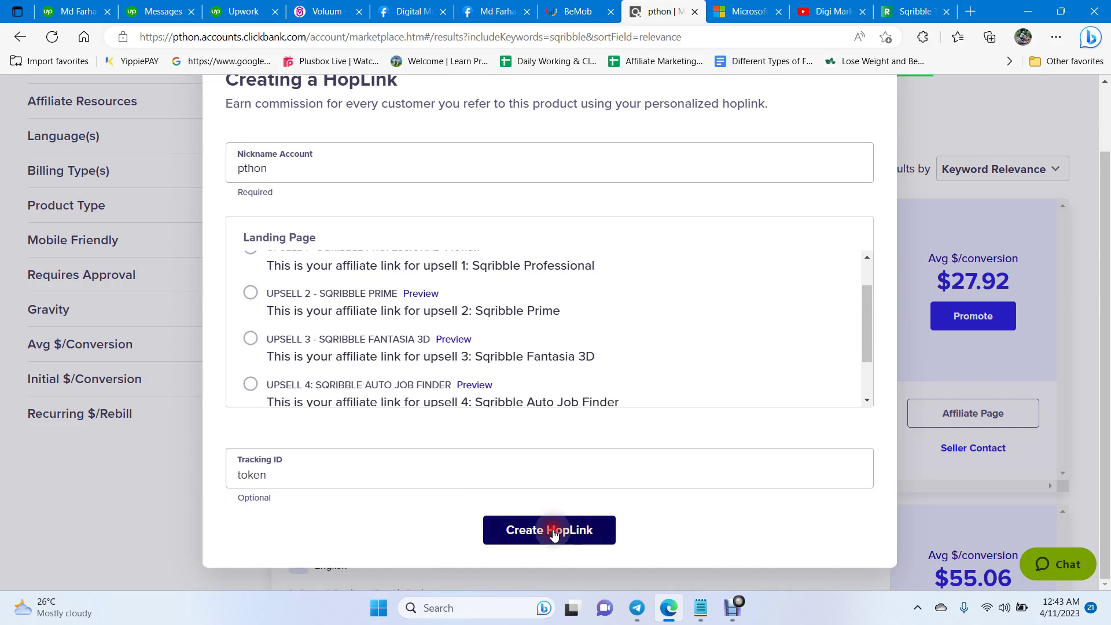
Copy the encrypted HopLink and paste it as the new offer's URL in BeMob.
{"action": "left_click", "coordinate": [481, 512]}
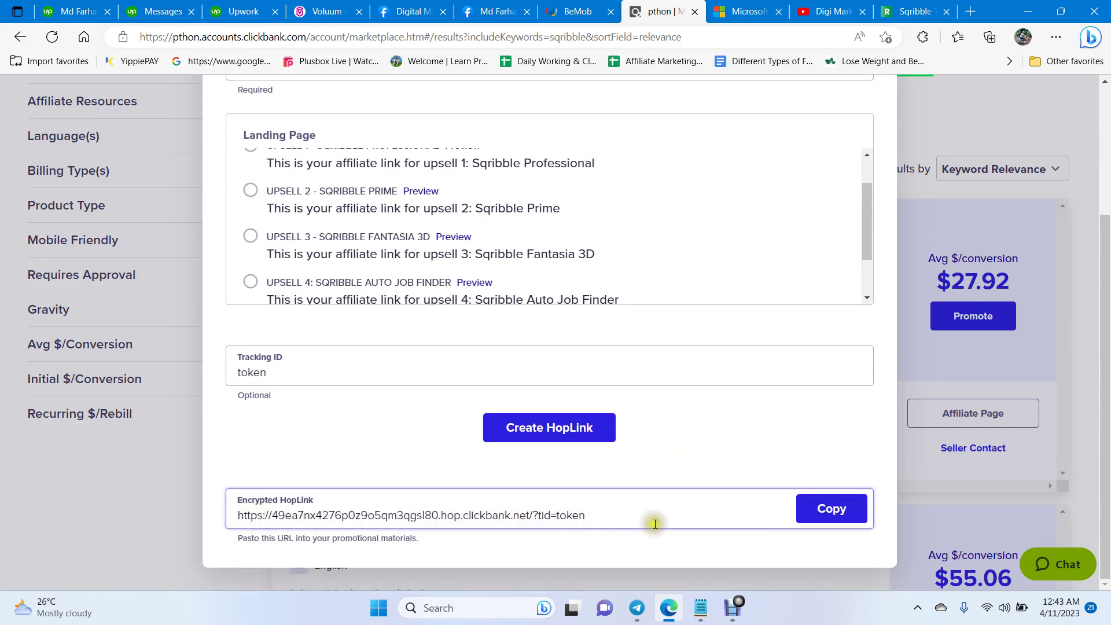
{"action": "left_click", "coordinate": [839, 509]}
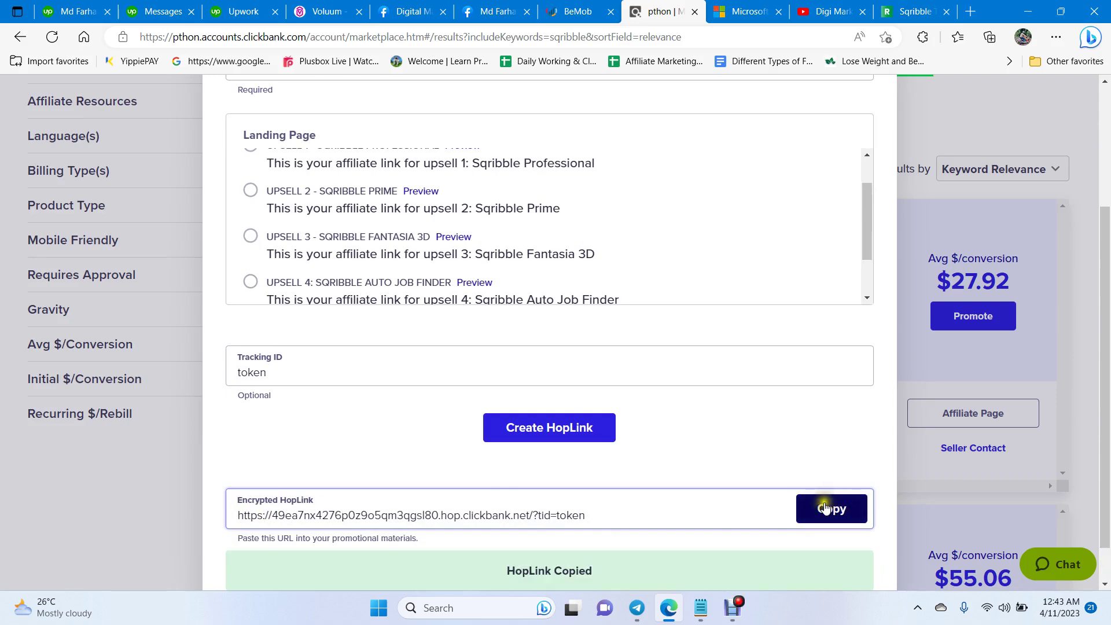
{"action": "left_click", "coordinate": [583, 6]}
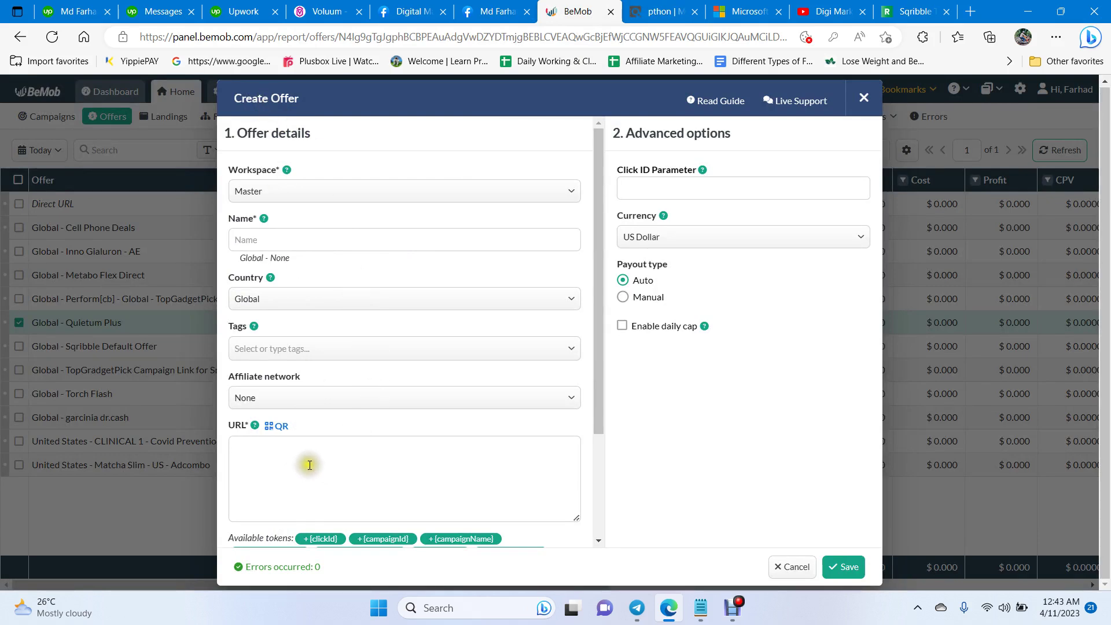
{"action": "left_click", "coordinate": [295, 453]}
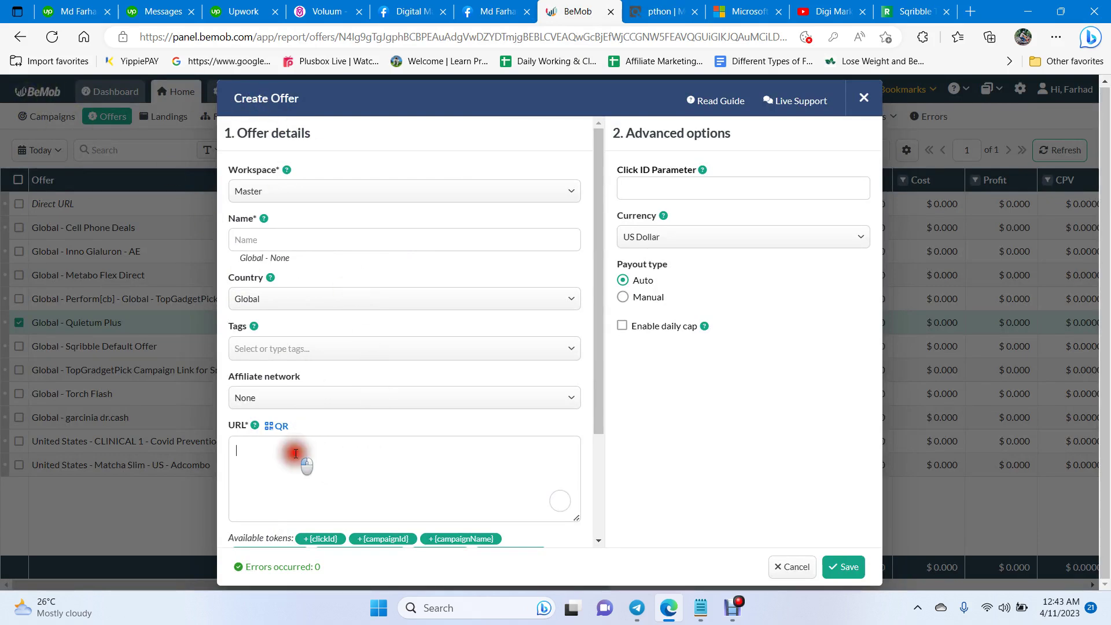
{"action": "key", "text": "ctrl+v"}
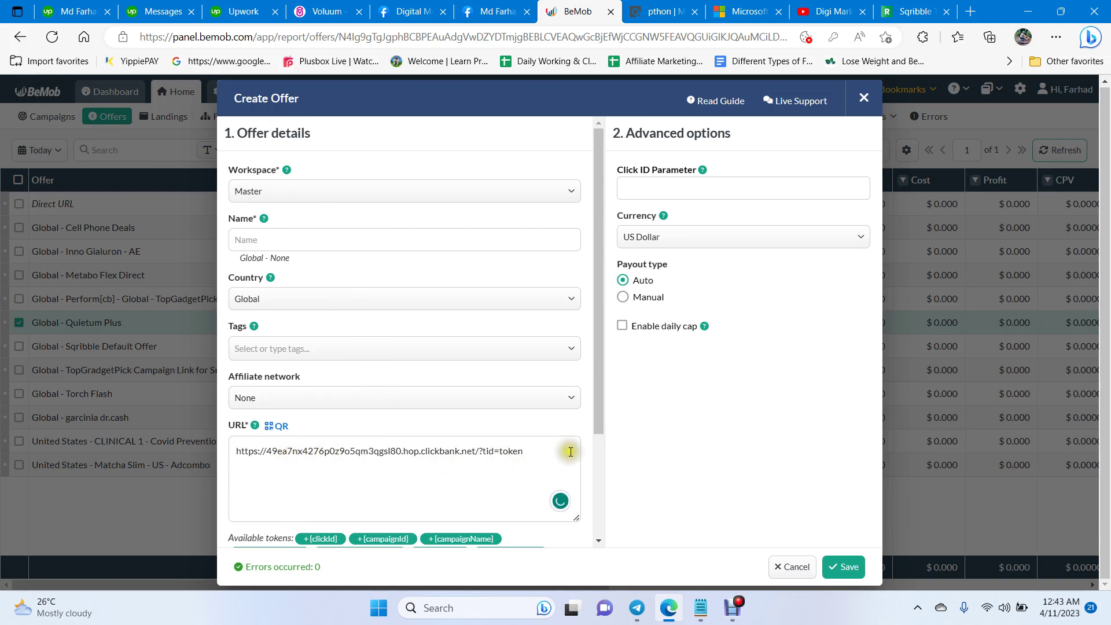
Name the new offer "Sqribble" and set its affiliate network to ClickBank.
{"action": "scroll", "coordinate": [576, 439], "scroll_direction": "down", "scroll_amount": 2}
{"action": "scroll", "coordinate": [584, 415], "scroll_direction": "up", "scroll_amount": 1}
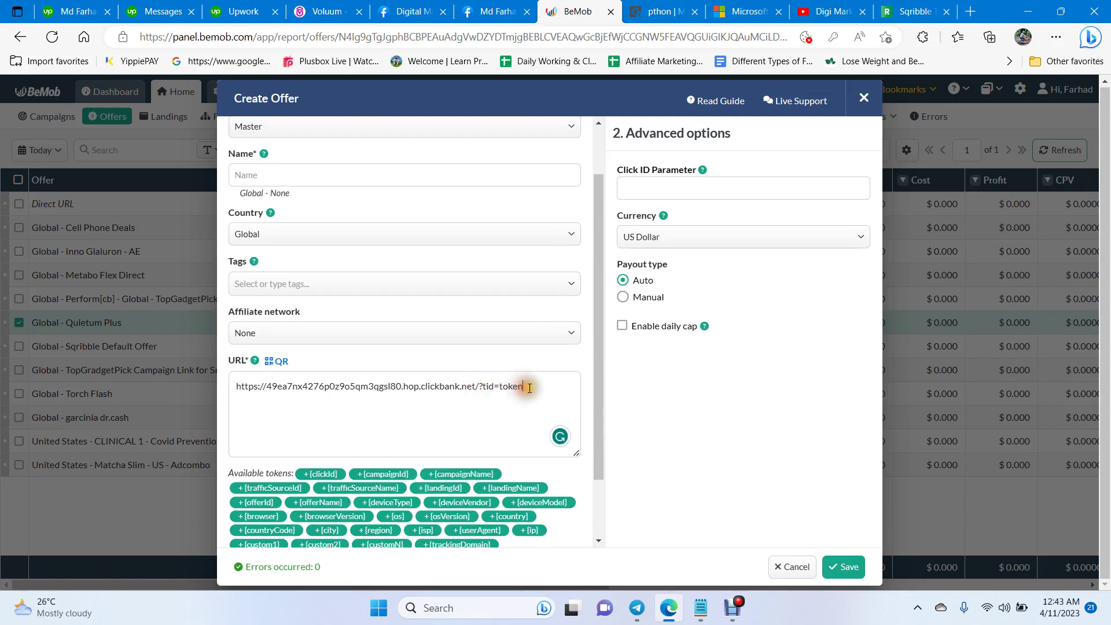
{"action": "scroll", "coordinate": [495, 379], "scroll_direction": "up", "scroll_amount": 1}
{"action": "left_click", "coordinate": [319, 235]}
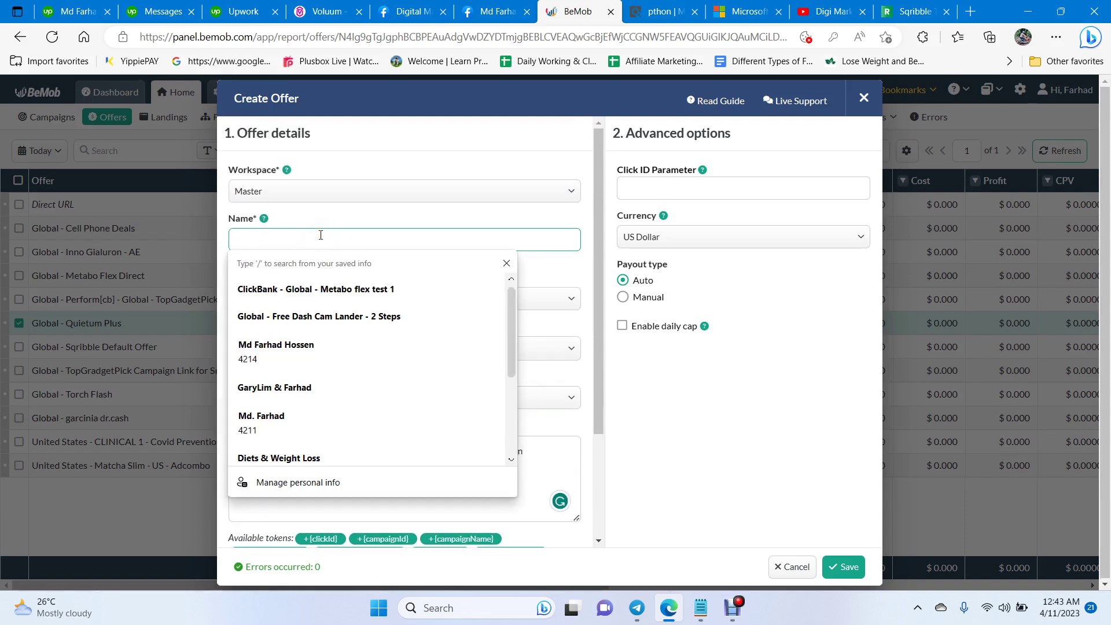
{"action": "type", "text": "Sq"}
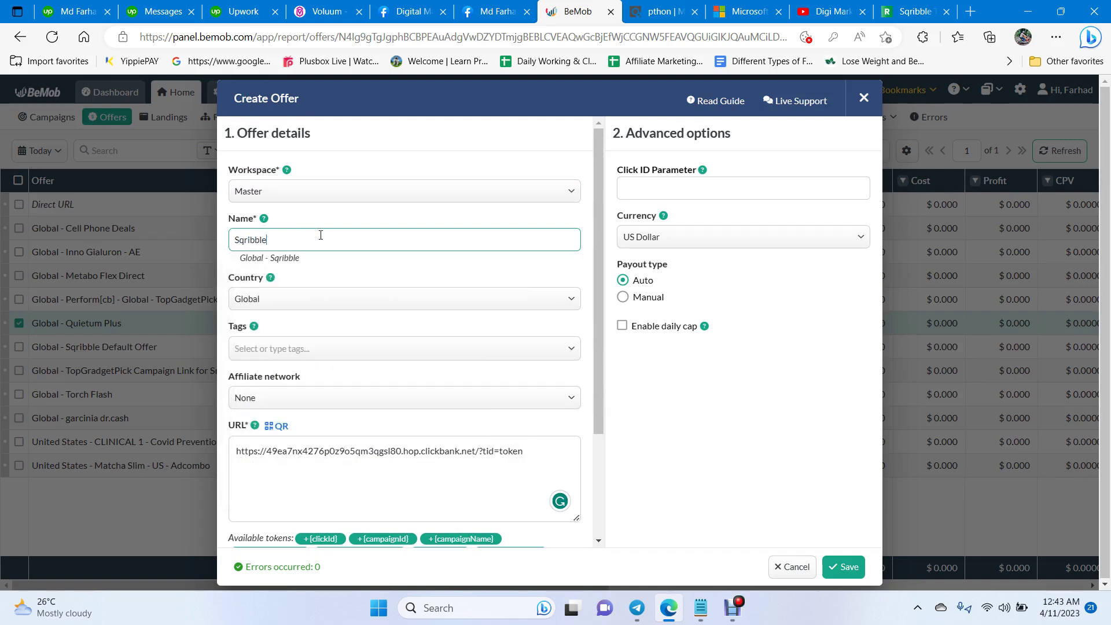
{"action": "type", "text": "ribble"}
{"action": "left_click", "coordinate": [270, 397]}
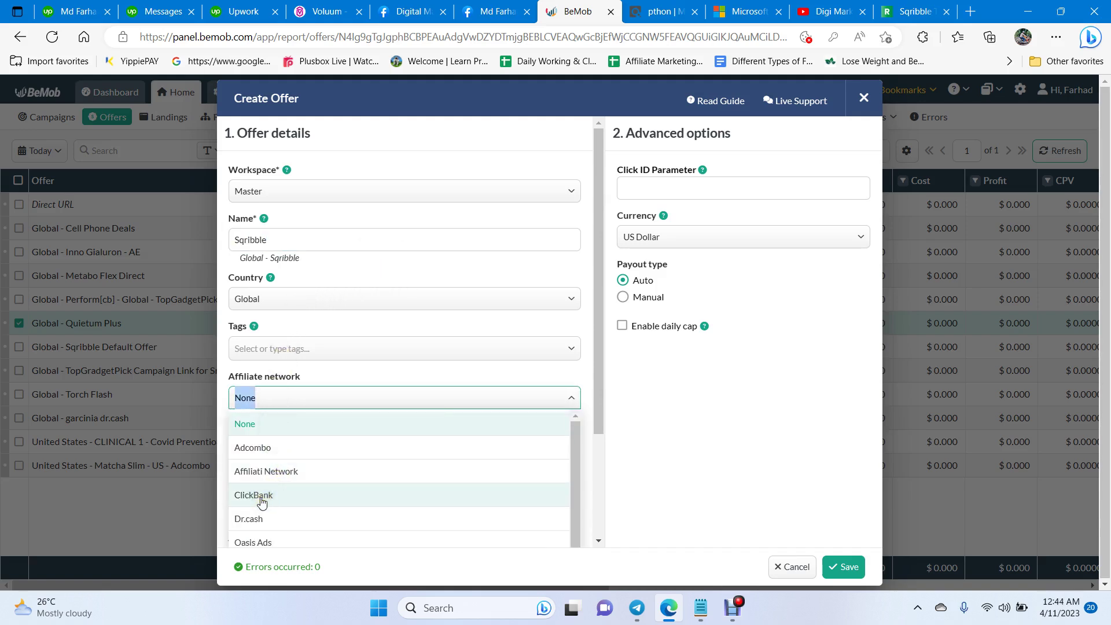
{"action": "left_click", "coordinate": [262, 498]}
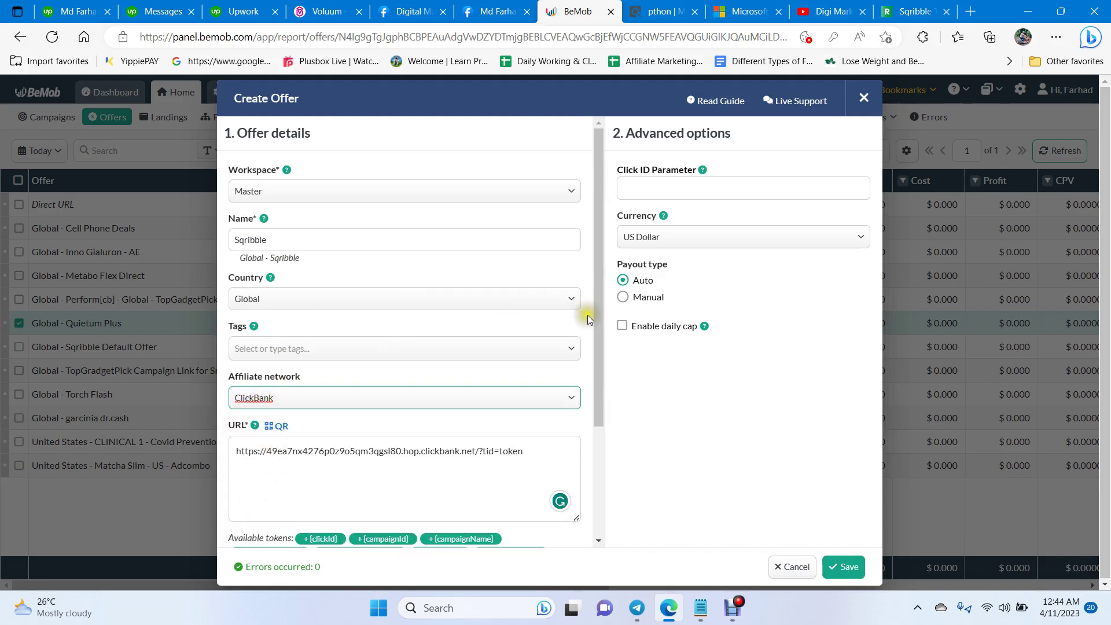
Replace the "tid=token" parameter in the offer URL with the available token tid={clickIdLong}.
{"action": "scroll", "coordinate": [589, 319], "scroll_direction": "down", "scroll_amount": 3}
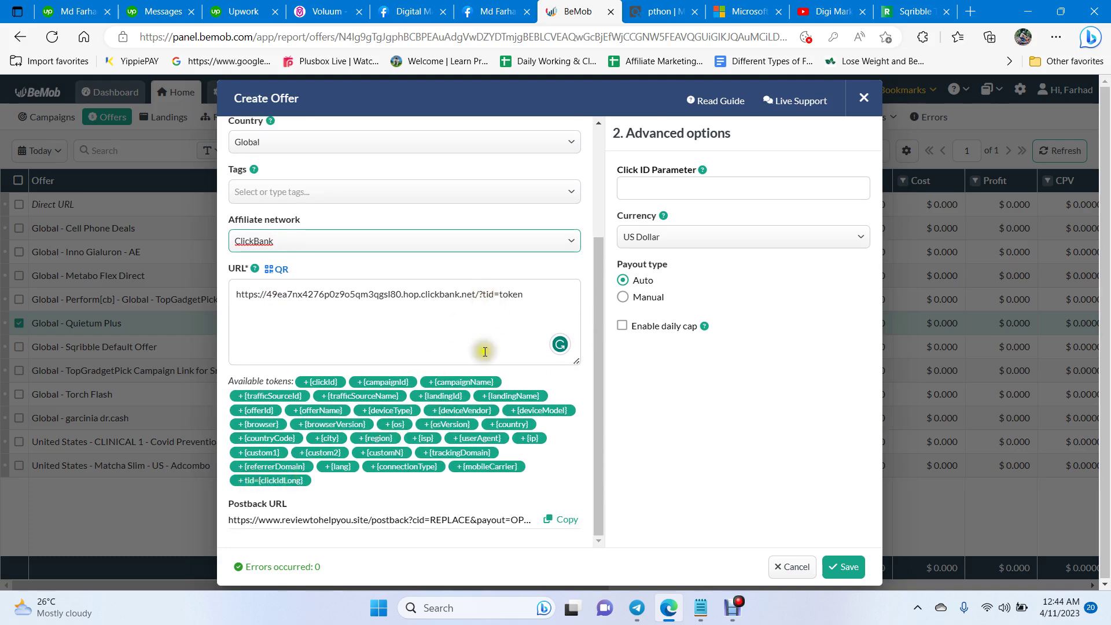
{"action": "left_click_drag", "start_coordinate": [484, 294], "coordinate": [524, 295]}
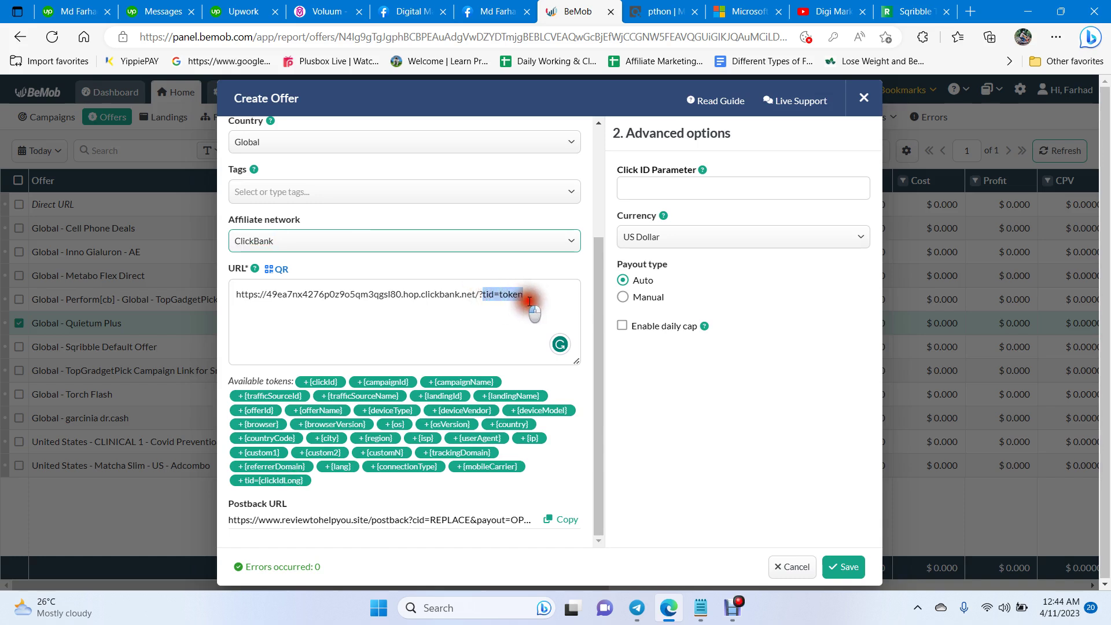
{"action": "key", "text": "BackSpace"}
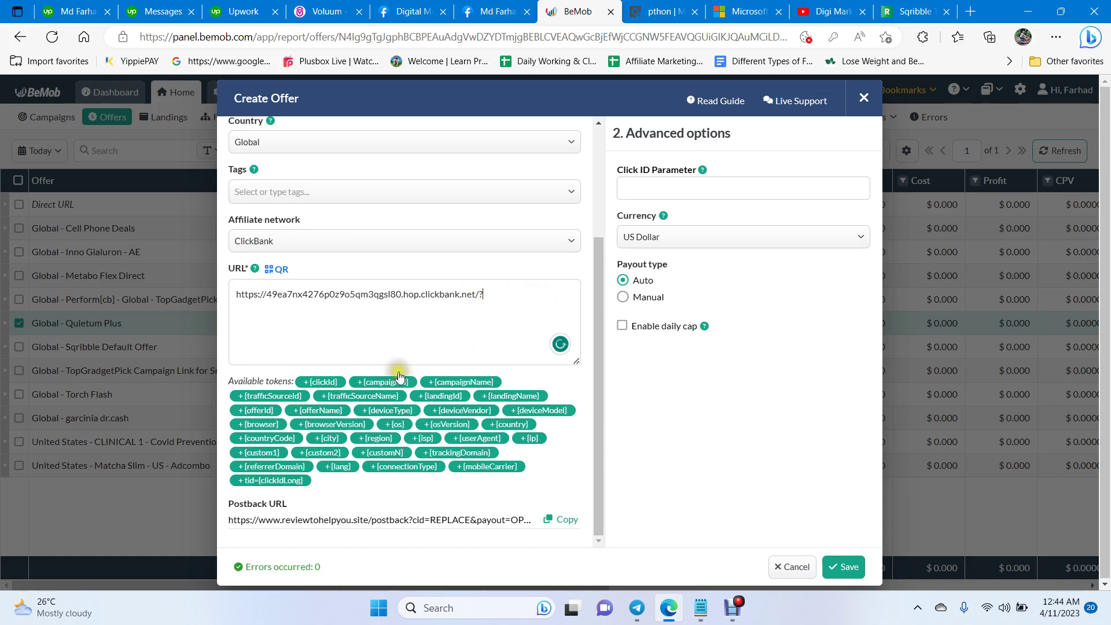
{"action": "left_click", "coordinate": [270, 480]}
{"action": "mouse_move", "coordinate": [557, 294]}
{"action": "left_mouse_down"}
{"action": "mouse_move", "coordinate": [481, 296]}
{"action": "mouse_move", "coordinate": [560, 295]}
{"action": "left_mouse_up"}
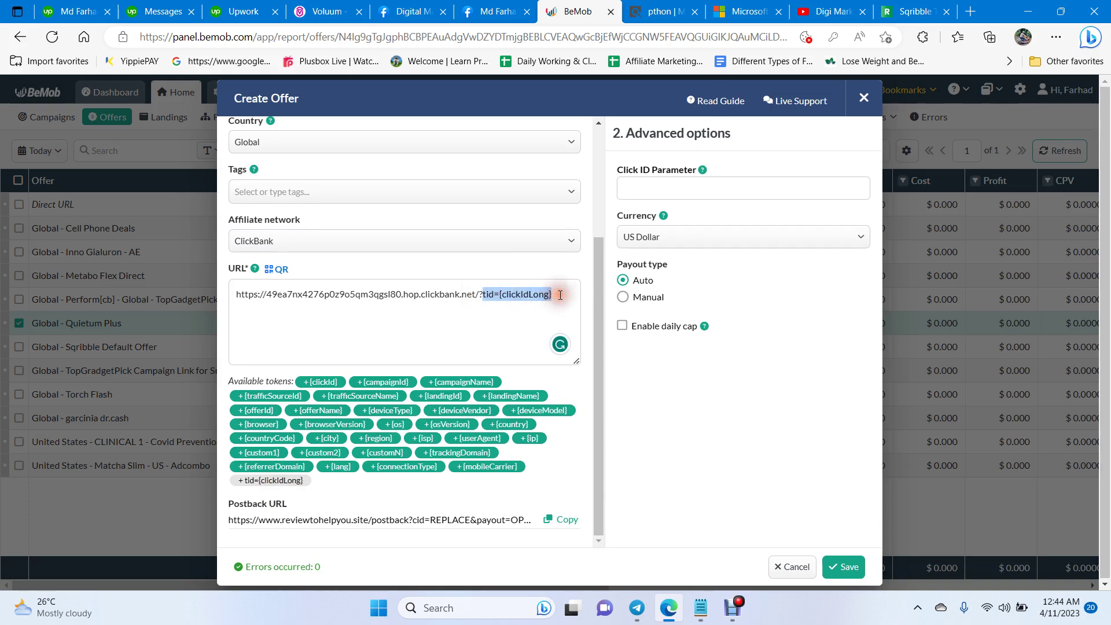
Check the HopLink and its tid={clickIdLong} parameter in the offer URL, and save the new Sqribble offer.
{"action": "left_click", "coordinate": [560, 295]}
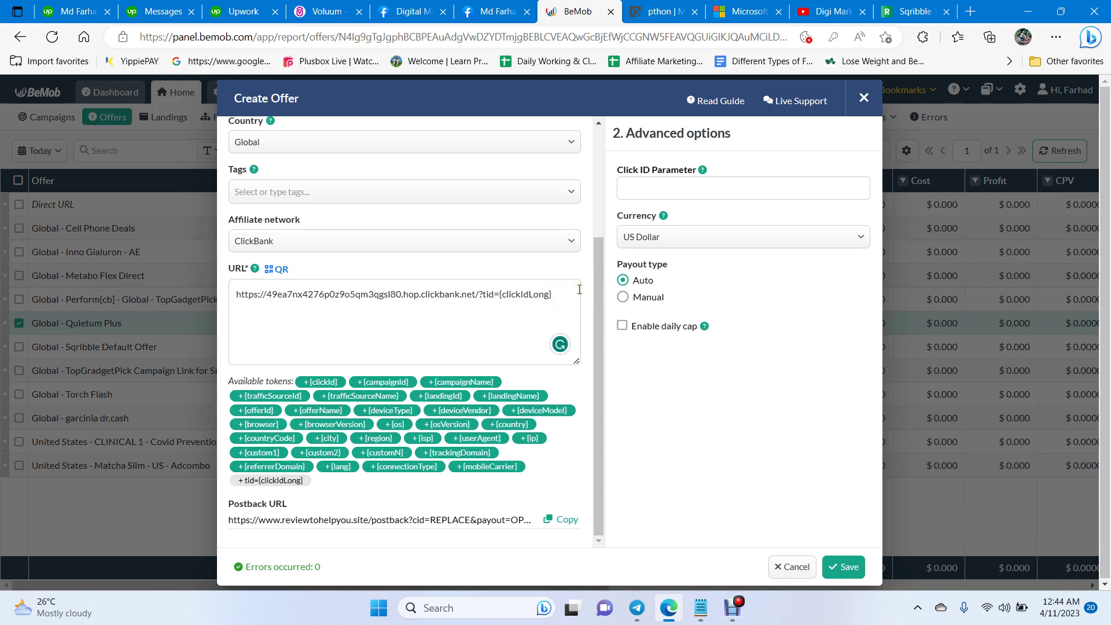
{"action": "scroll", "coordinate": [584, 294], "scroll_direction": "up", "scroll_amount": 3}
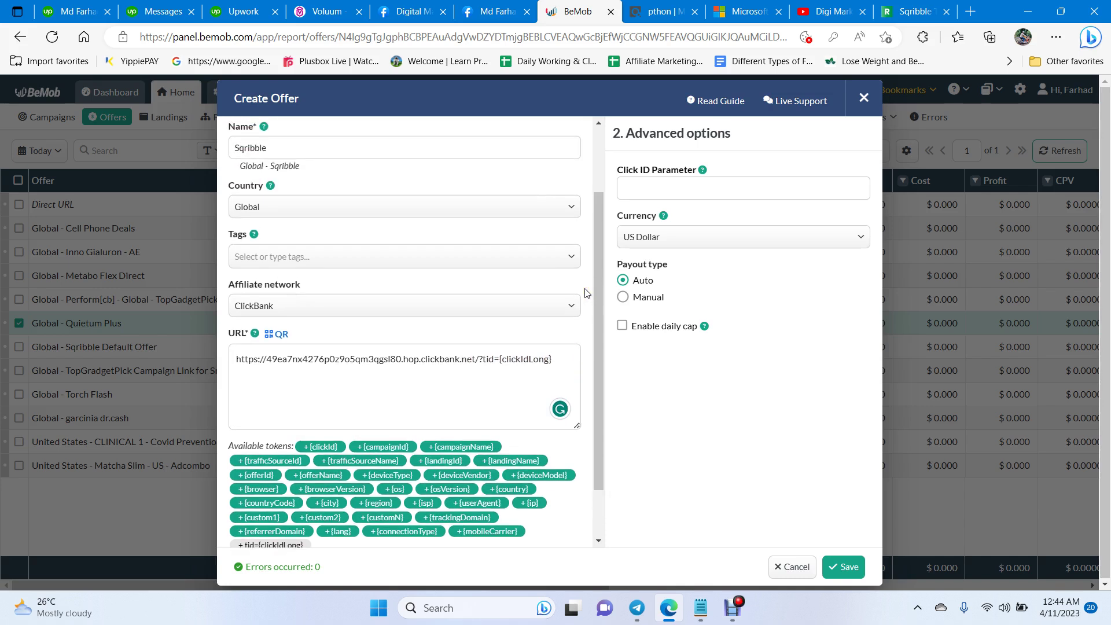
{"action": "scroll", "coordinate": [587, 292], "scroll_direction": "down", "scroll_amount": 3}
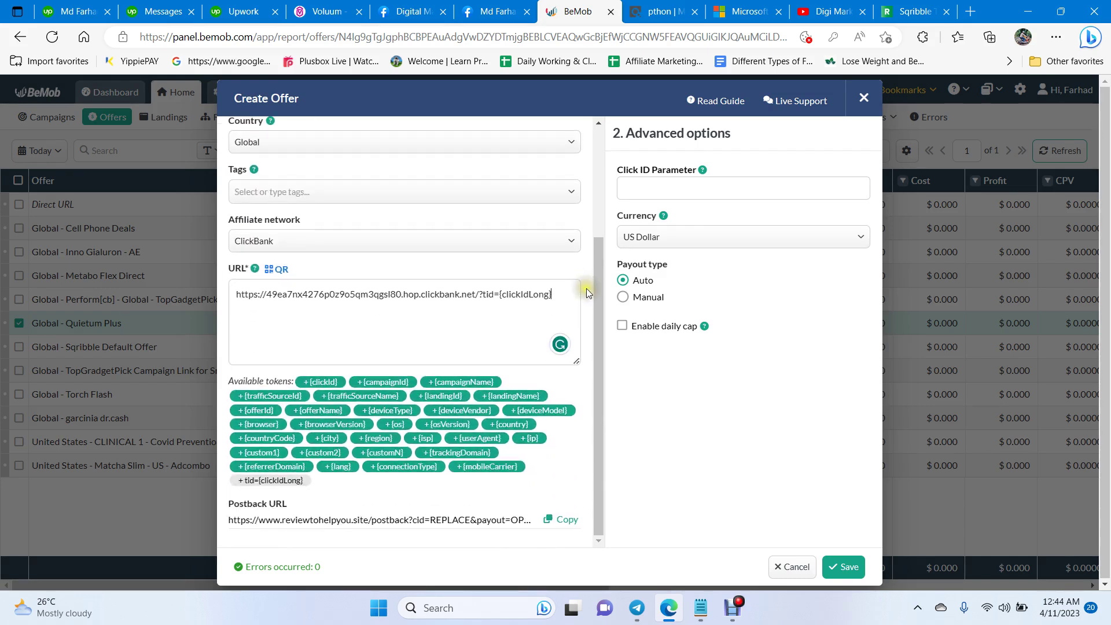
{"action": "left_click_drag", "start_coordinate": [480, 297], "coordinate": [559, 294]}
{"action": "left_click", "coordinate": [558, 295]}
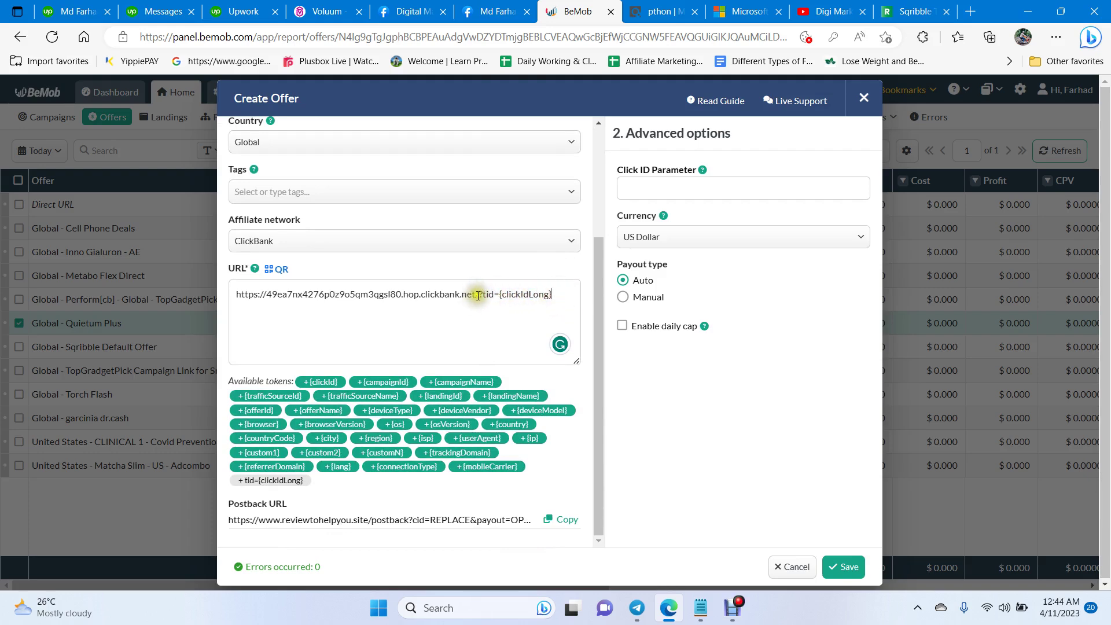
{"action": "left_click_drag", "start_coordinate": [479, 296], "coordinate": [227, 301]}
{"action": "left_click", "coordinate": [488, 270]}
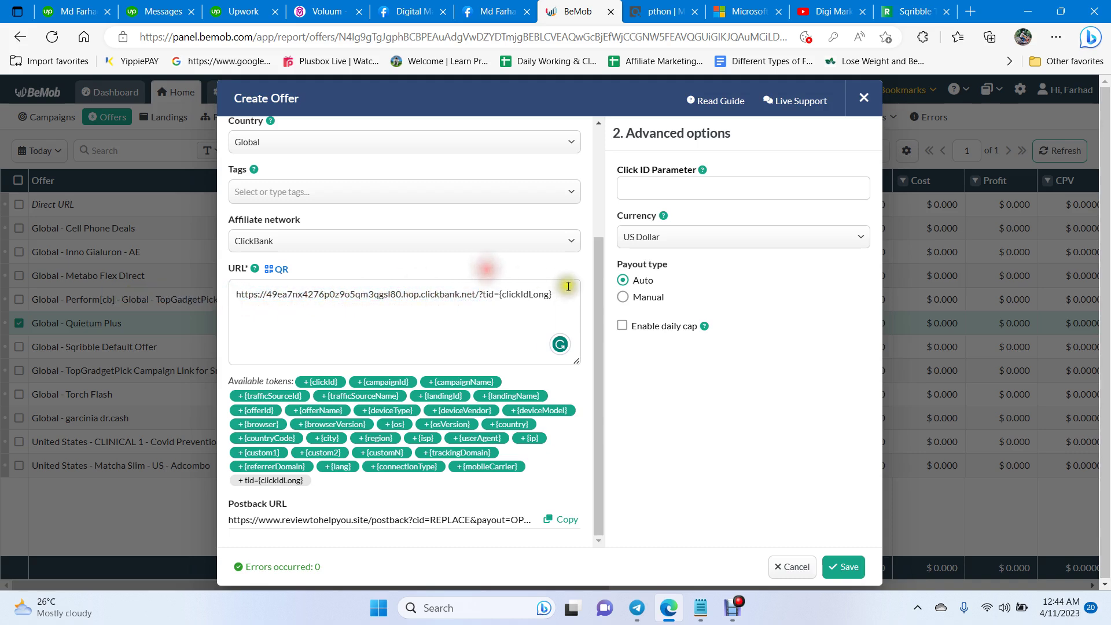
{"action": "left_click", "coordinate": [840, 565]}
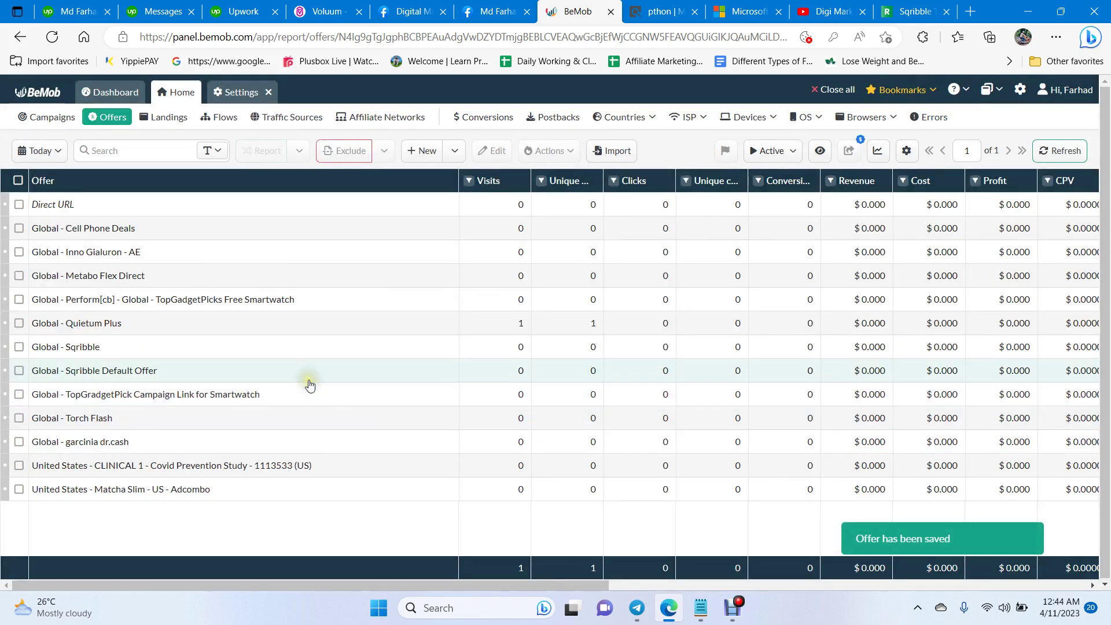
{"action": "left_click", "coordinate": [54, 347]}
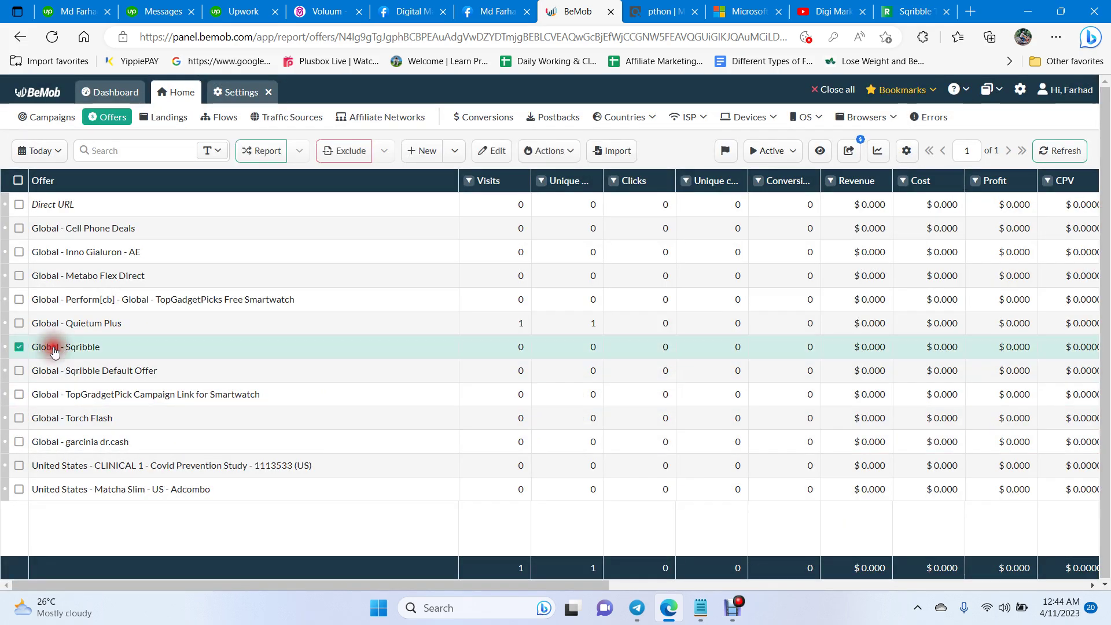
{"action": "left_click", "coordinate": [96, 351]}
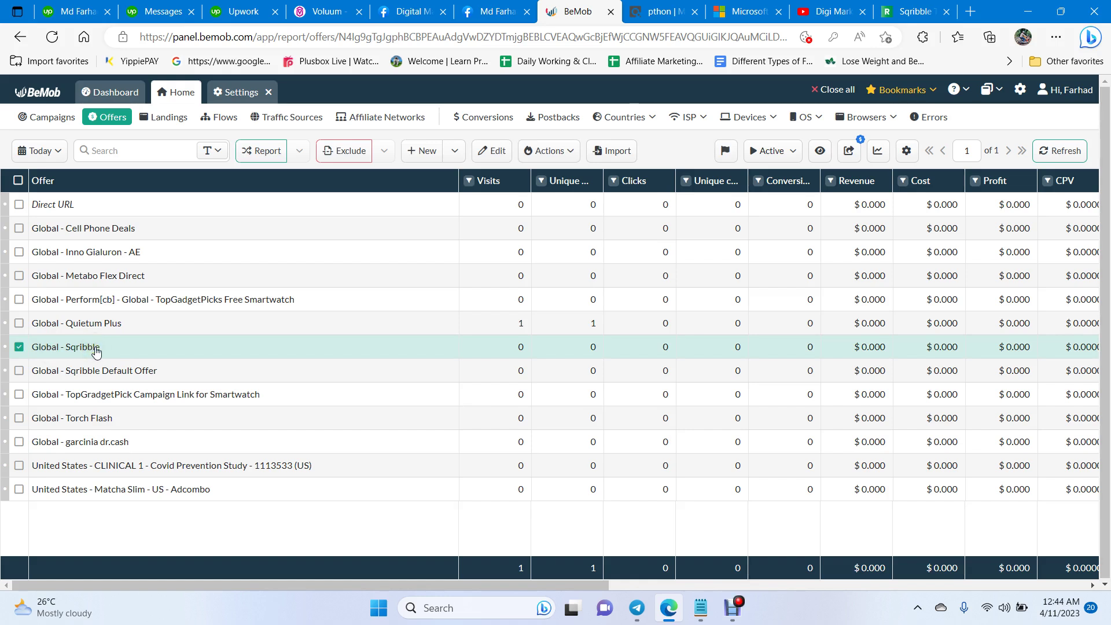
Start a new campaign named "Sqribble" with Bing Ads as its traffic source.
{"action": "left_click", "coordinate": [47, 118]}
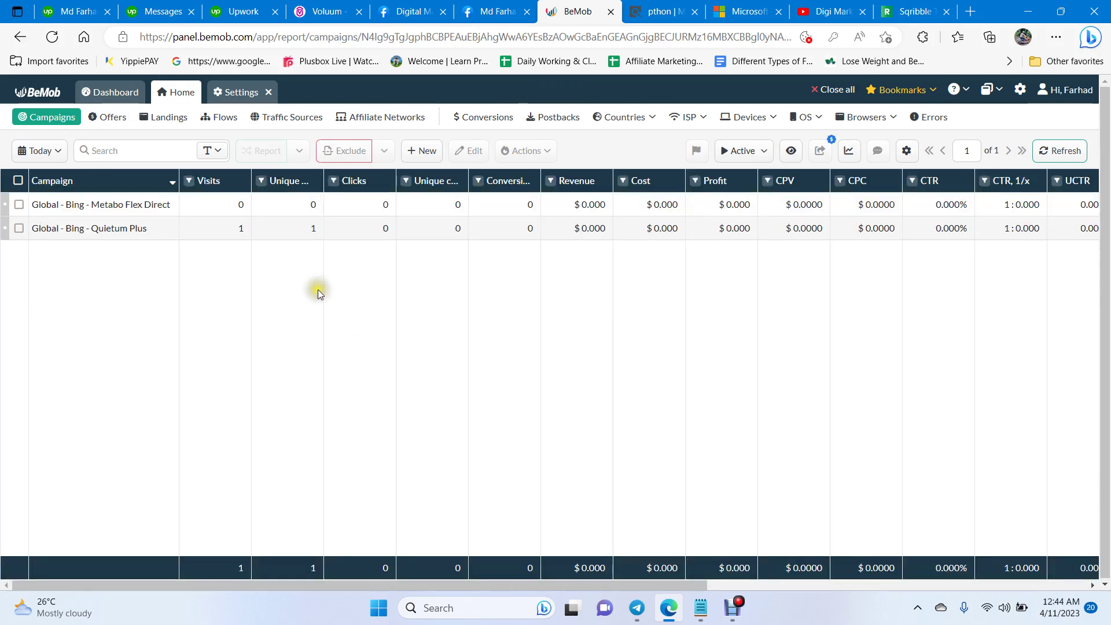
{"action": "left_click", "coordinate": [419, 149]}
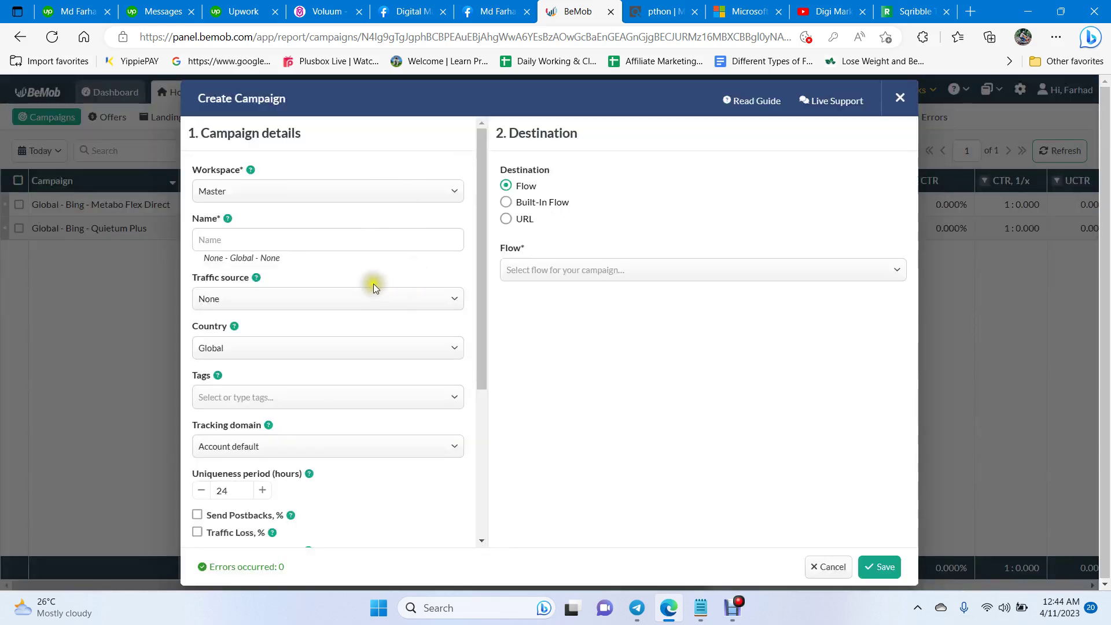
{"action": "left_click", "coordinate": [271, 238]}
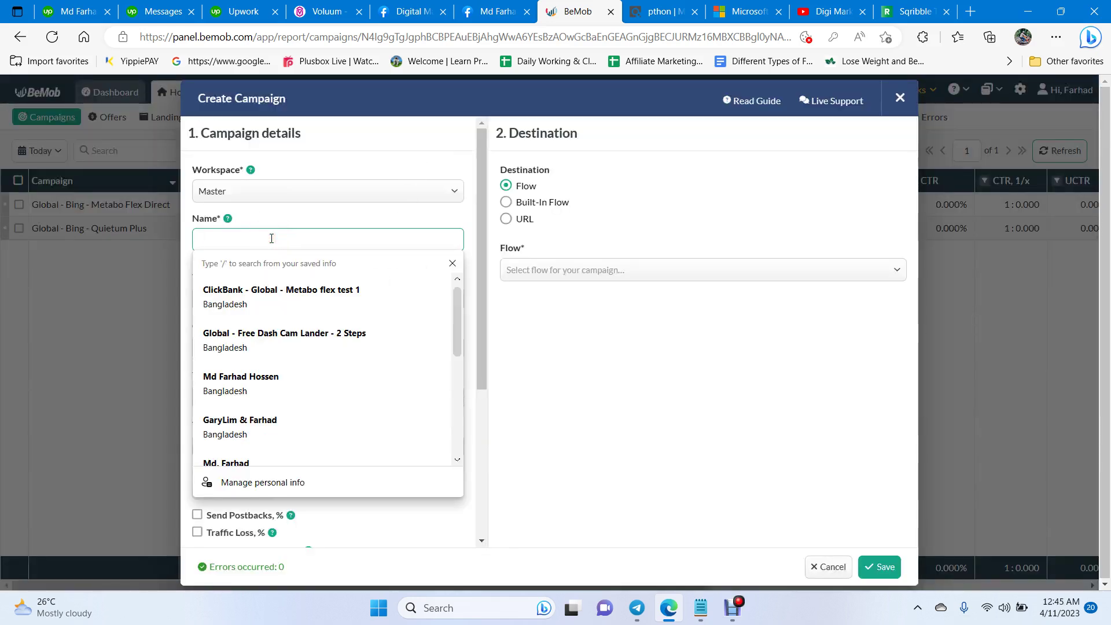
{"action": "type", "text": "Sqribble"}
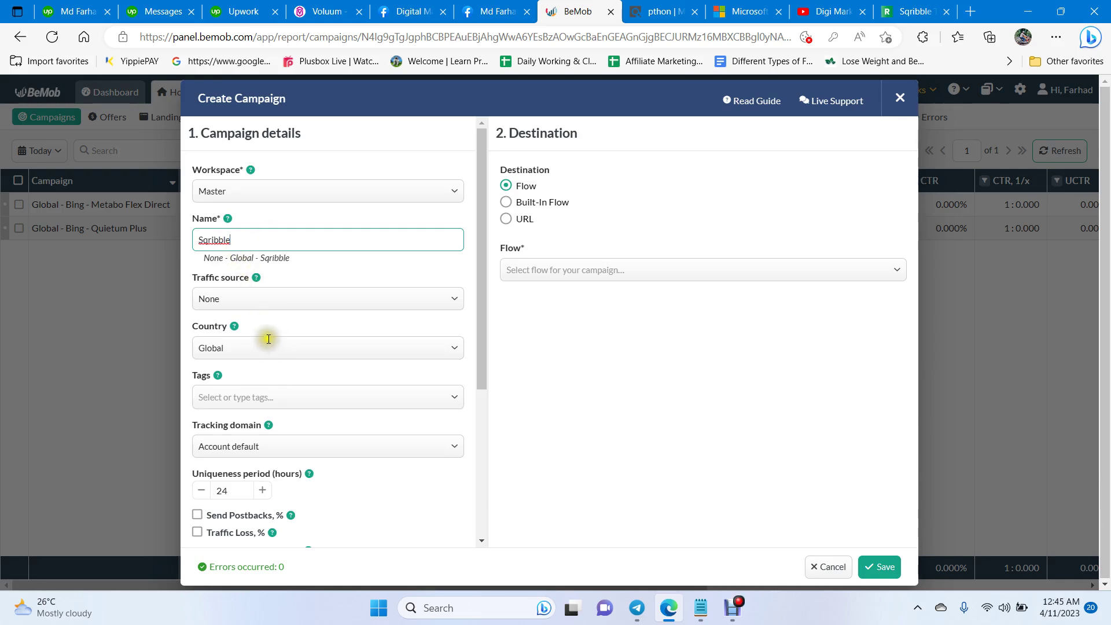
{"action": "left_click", "coordinate": [236, 298]}
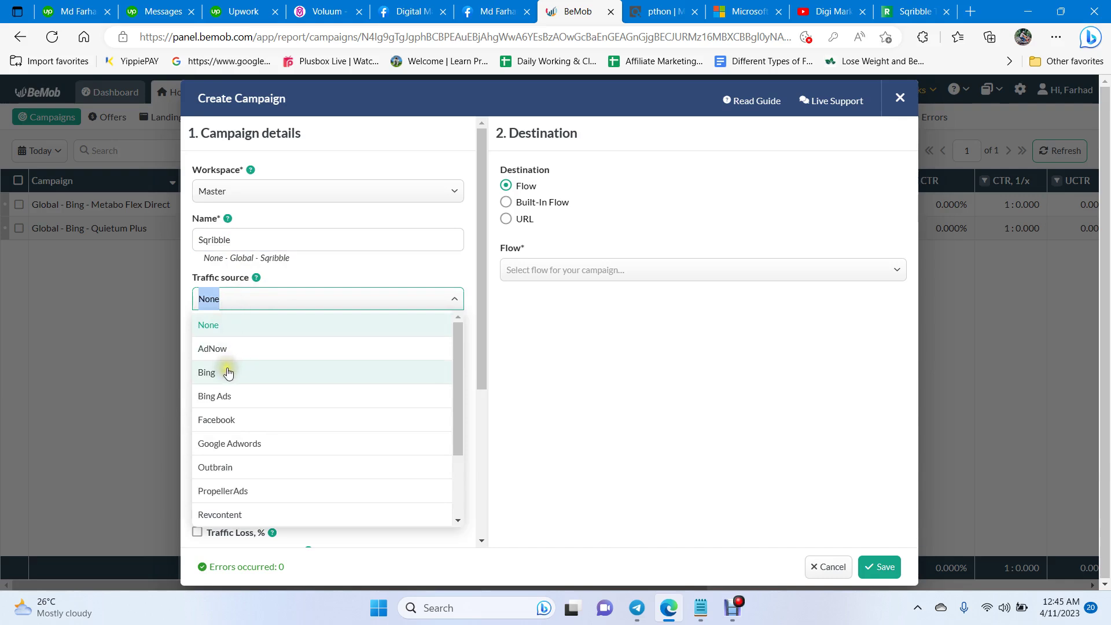
{"action": "left_click", "coordinate": [220, 398]}
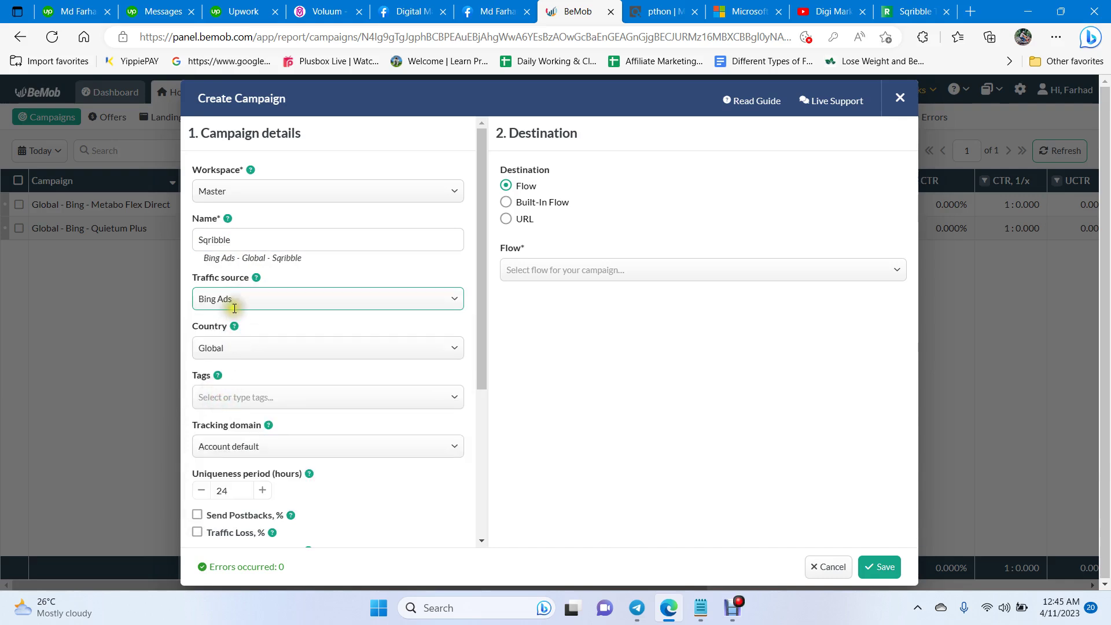
{"action": "scroll", "coordinate": [323, 337], "scroll_direction": "down", "scroll_amount": 1}
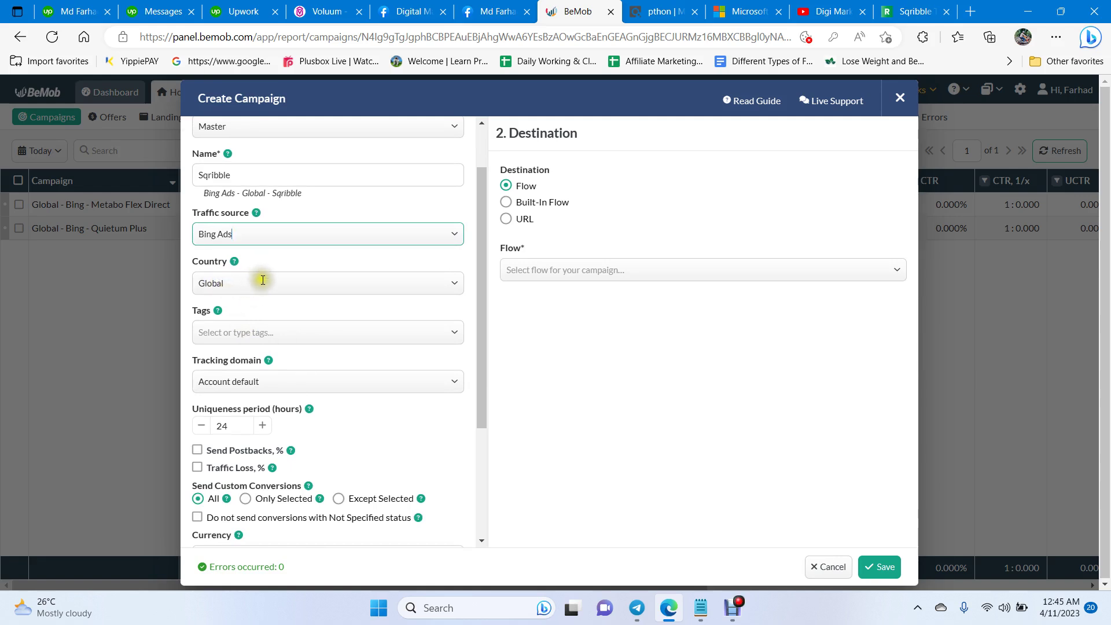
{"action": "scroll", "coordinate": [262, 280], "scroll_direction": "down", "scroll_amount": 1}
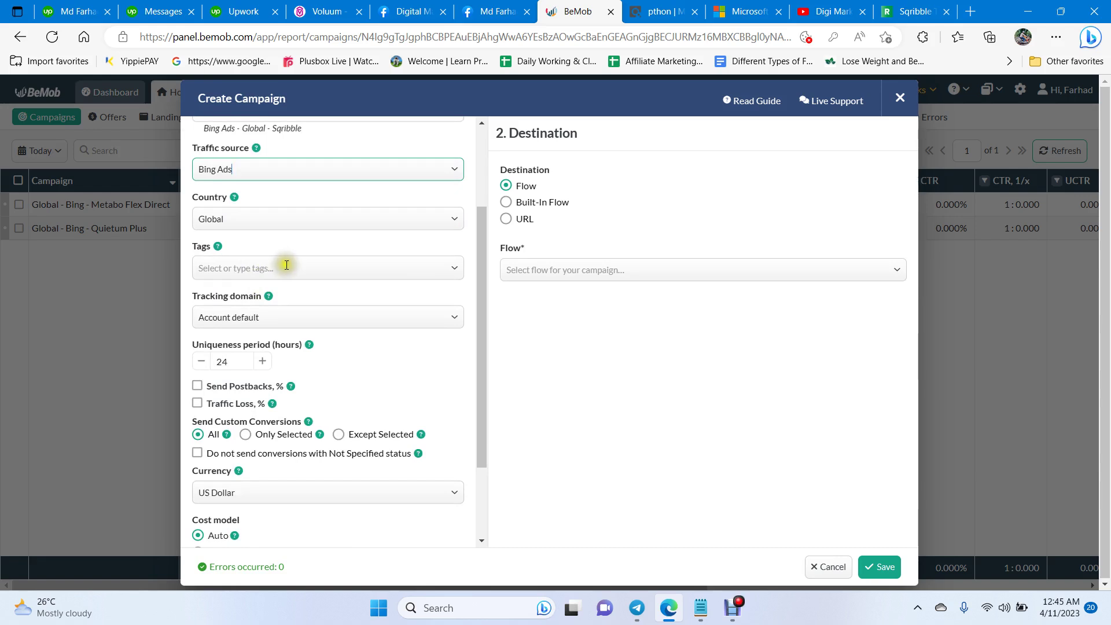
{"action": "scroll", "coordinate": [296, 272], "scroll_direction": "down", "scroll_amount": 1}
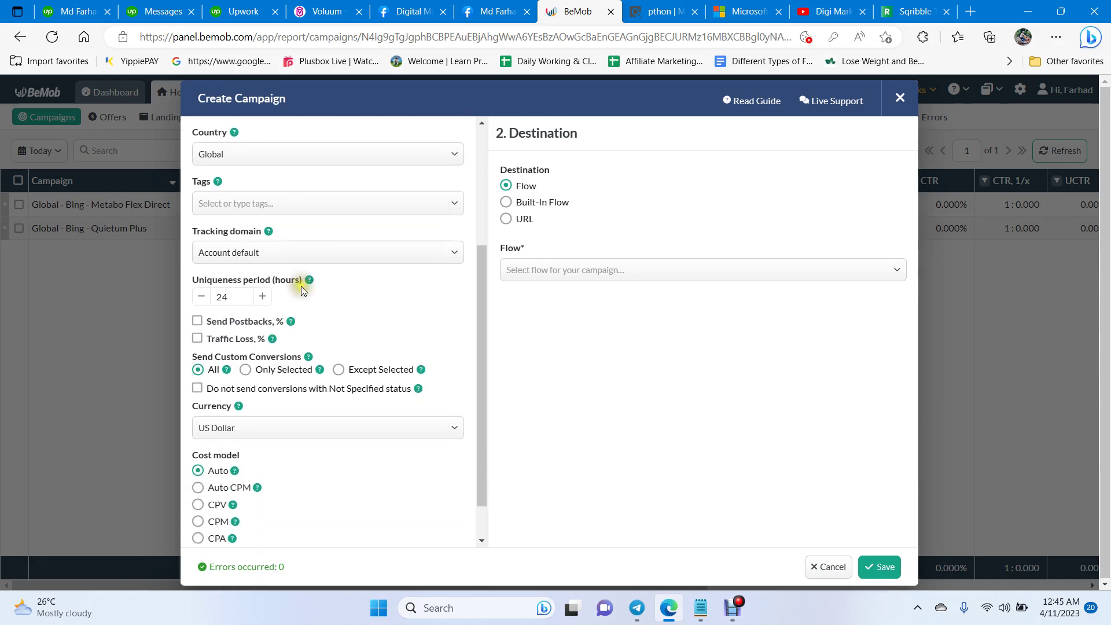
{"action": "left_click", "coordinate": [214, 251]}
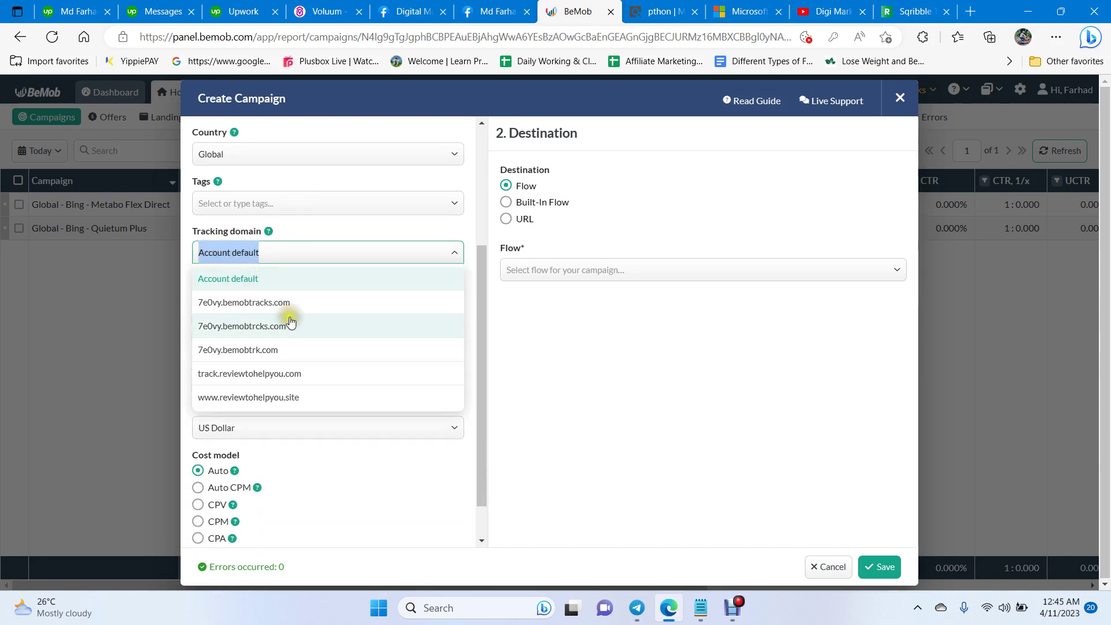
{"action": "scroll", "coordinate": [301, 359], "scroll_direction": "down", "scroll_amount": 1}
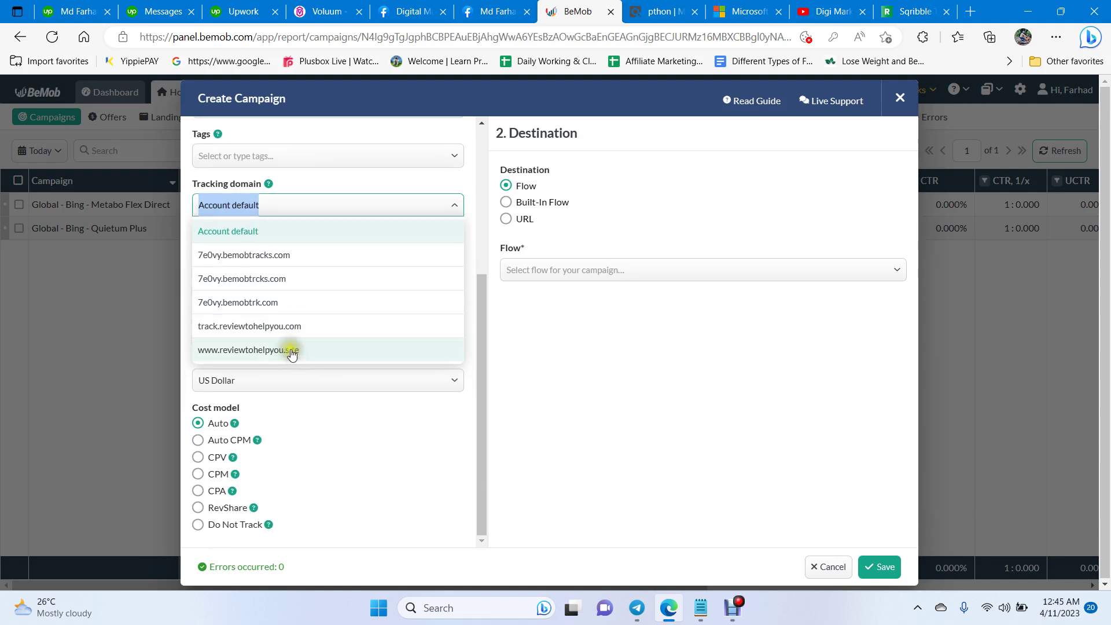
{"action": "left_click", "coordinate": [254, 350]}
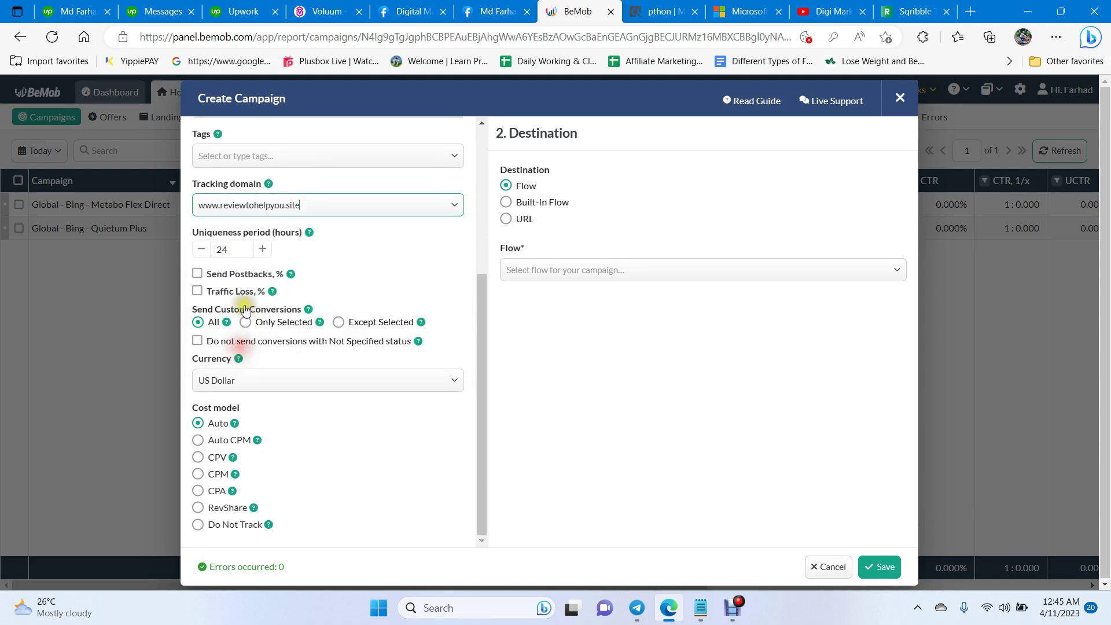
Set the campaign destination to Built-In Flow and add the landing "Global - Sqribble Lander 1" to Path 1.
{"action": "left_click", "coordinate": [506, 202]}
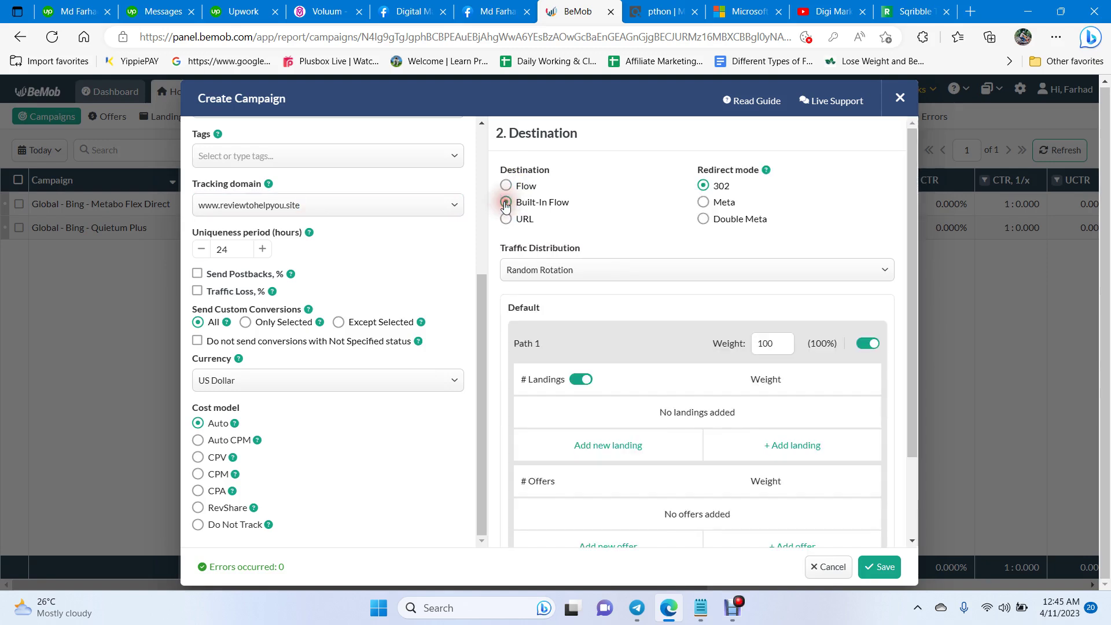
{"action": "scroll", "coordinate": [646, 317], "scroll_direction": "down", "scroll_amount": 2}
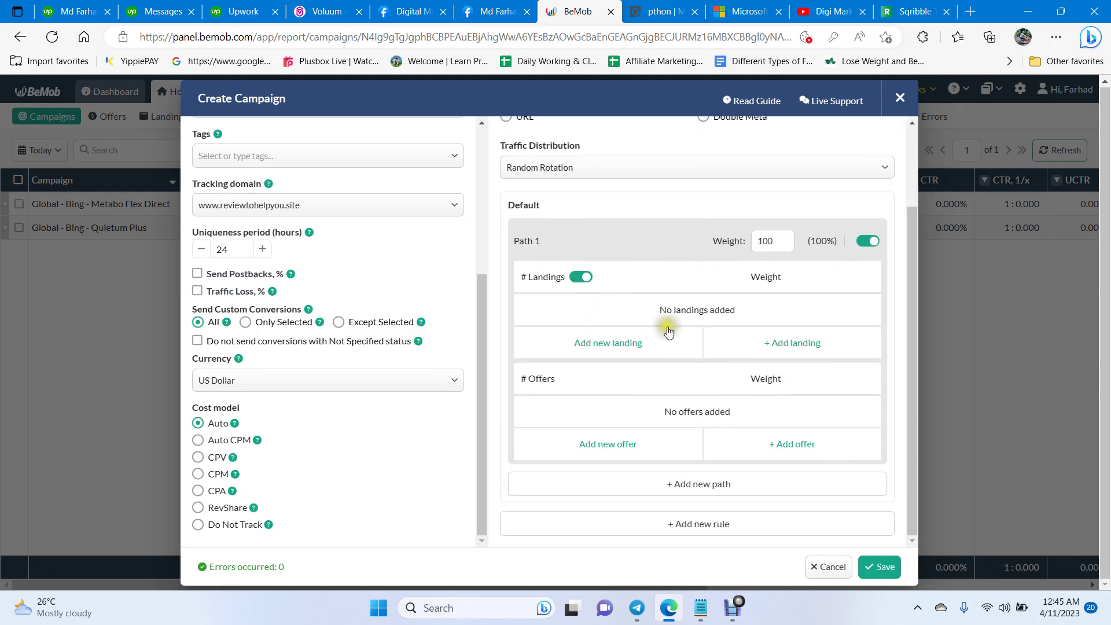
{"action": "left_click", "coordinate": [792, 353]}
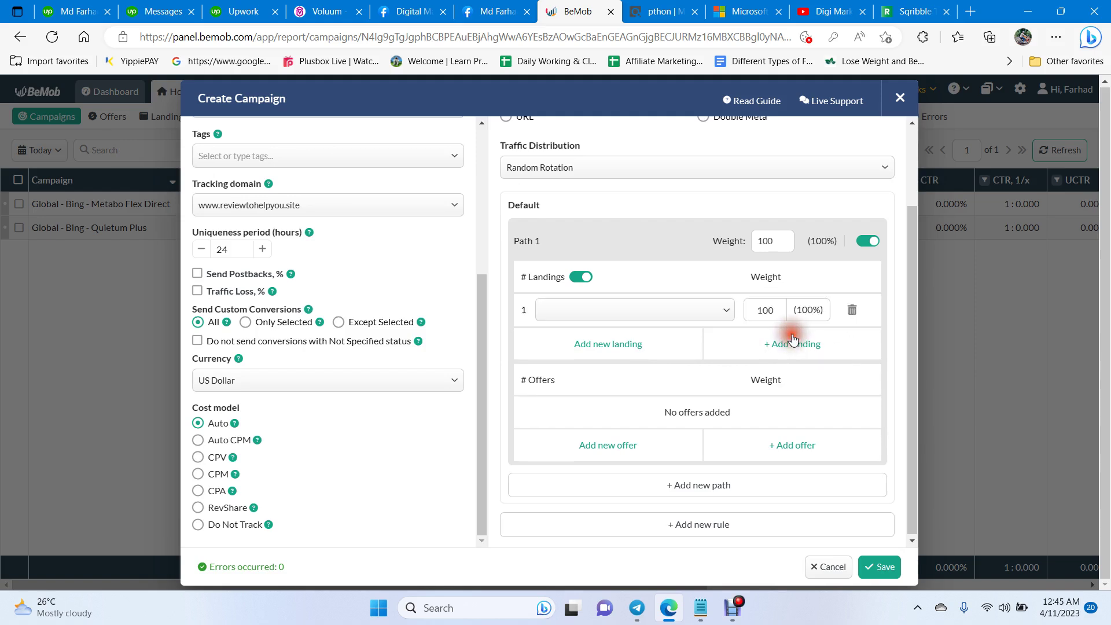
{"action": "left_click", "coordinate": [668, 309]}
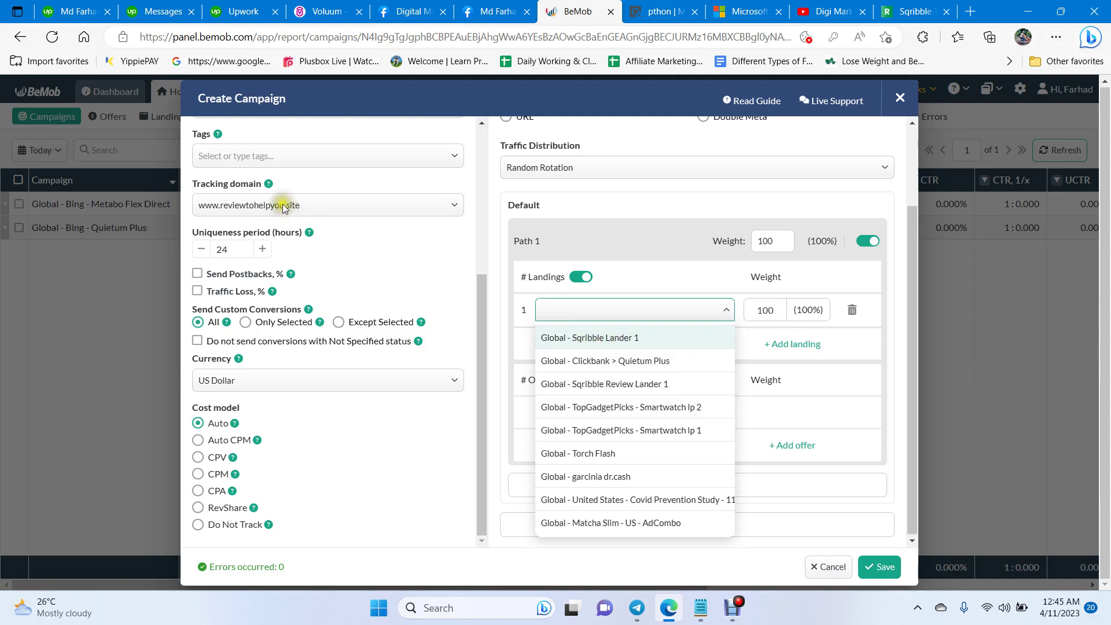
{"action": "left_click", "coordinate": [591, 342]}
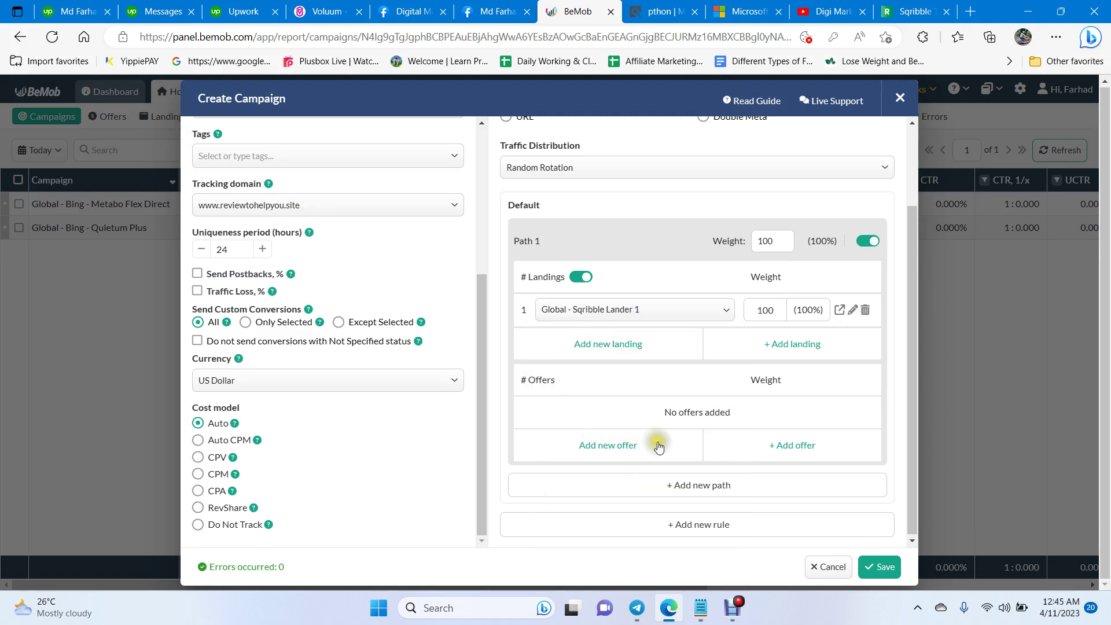
Add the ClickBank offer "Global - Sqribble" to Path 1 and save the campaign.
{"action": "left_click", "coordinate": [799, 446]}
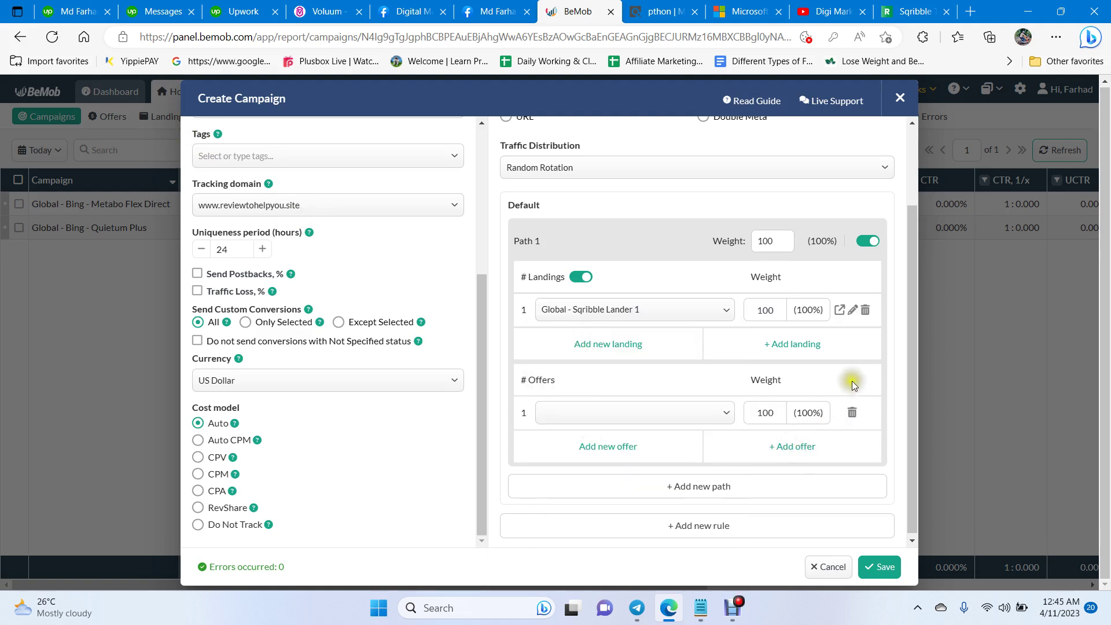
{"action": "left_click", "coordinate": [605, 410]}
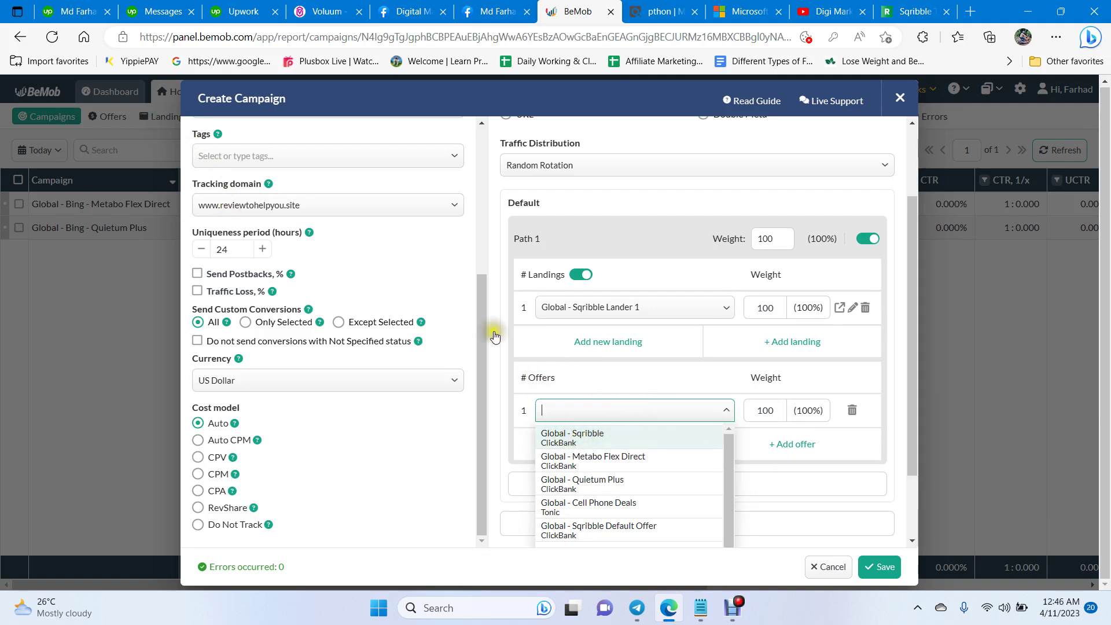
{"action": "left_click", "coordinate": [582, 440]}
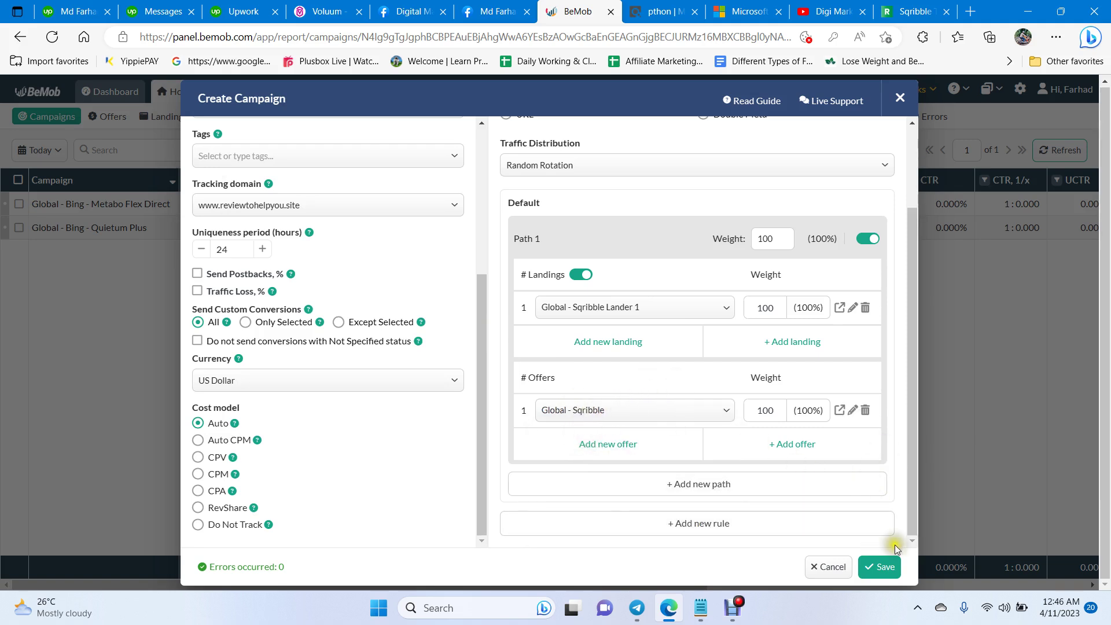
{"action": "left_click", "coordinate": [882, 568]}
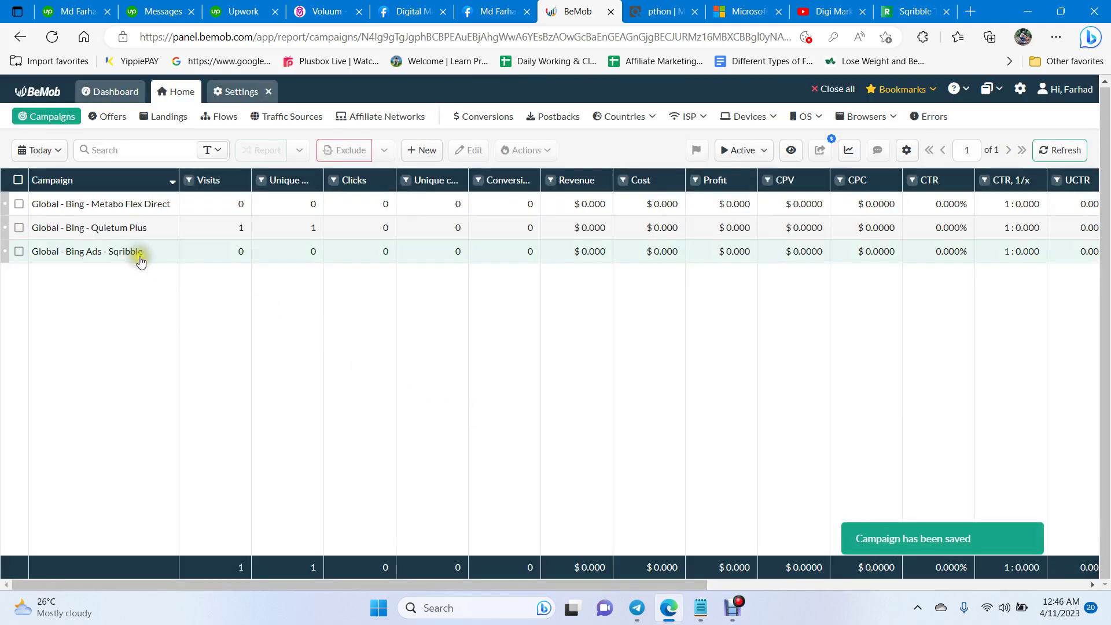
{"action": "left_click", "coordinate": [124, 251]}
{"action": "double_click", "coordinate": [123, 250]}
{"action": "right_click", "coordinate": [123, 250]}
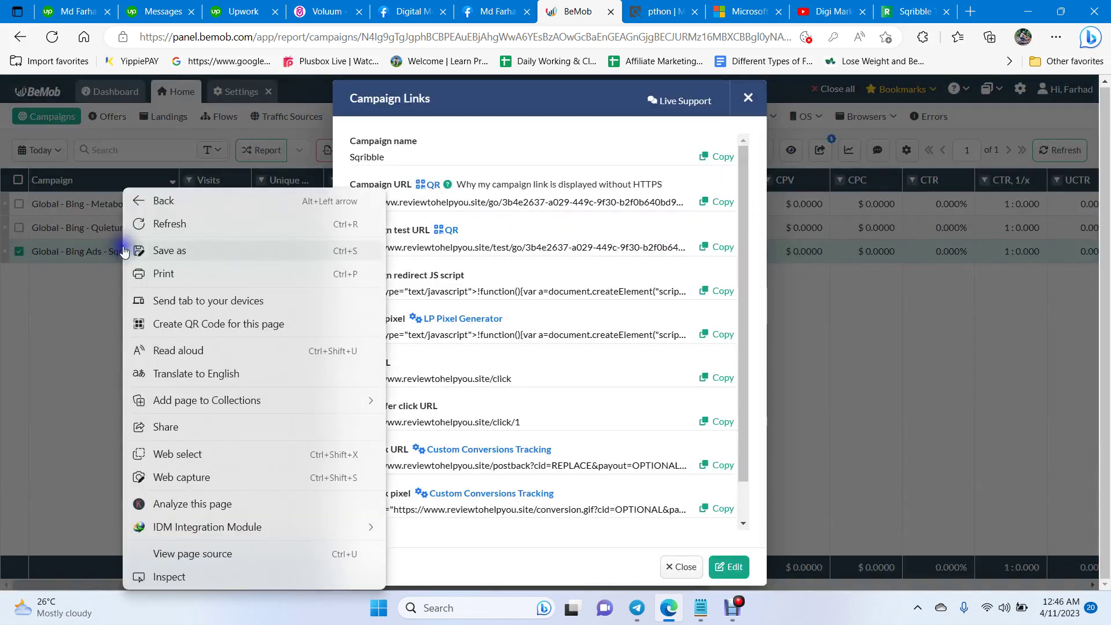
{"action": "left_click", "coordinate": [447, 103]}
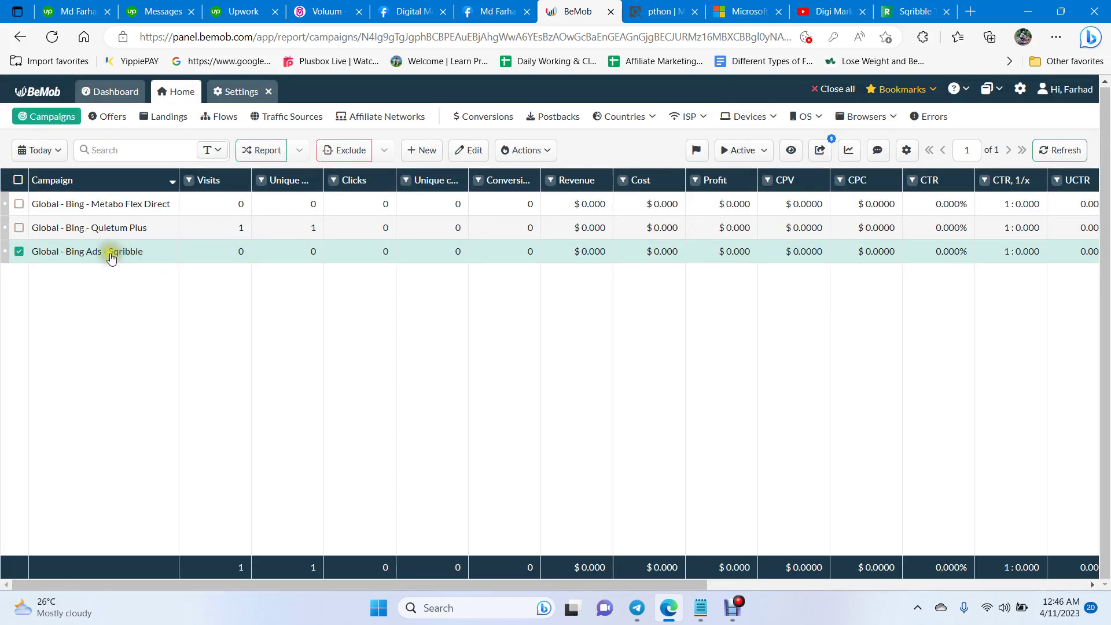
{"action": "right_click", "coordinate": [107, 254]}
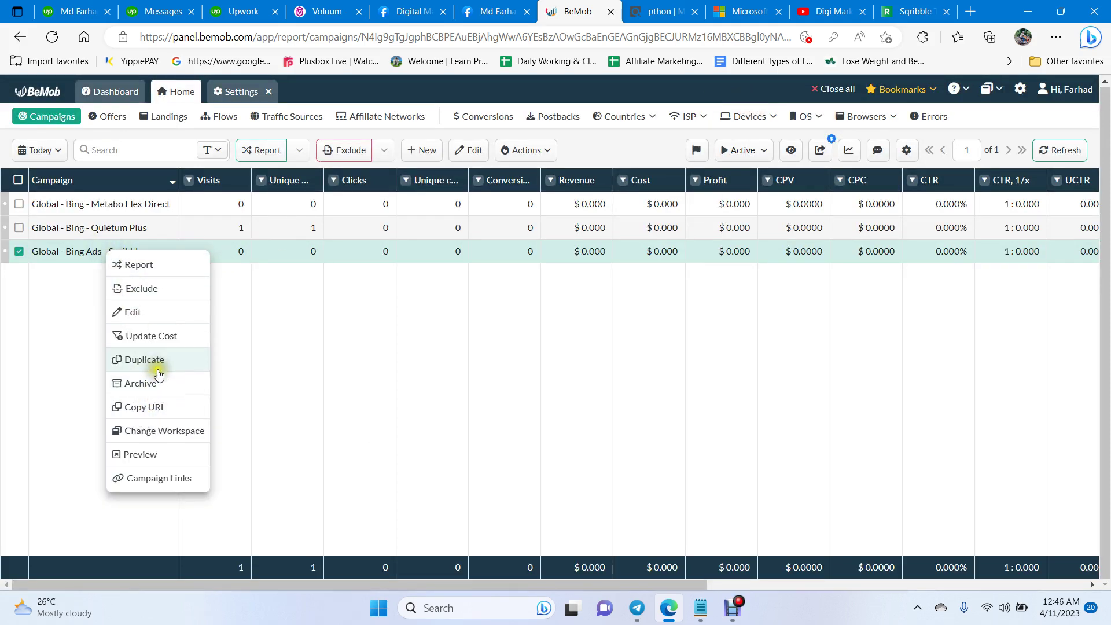
{"action": "double_click", "coordinate": [74, 250]}
{"action": "left_click", "coordinate": [73, 248]}
{"action": "left_click", "coordinate": [73, 248]}
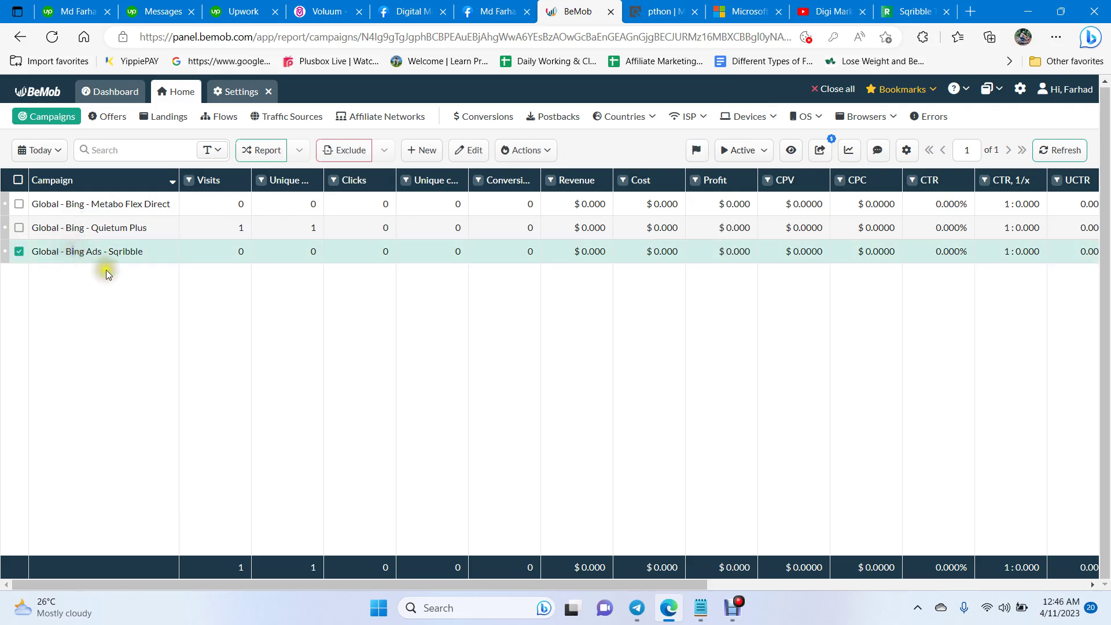
Open the campaign links of the "Global - Bing Ads - Sqribble" campaign.
{"action": "left_click", "coordinate": [92, 247]}
{"action": "left_click", "coordinate": [92, 250]}
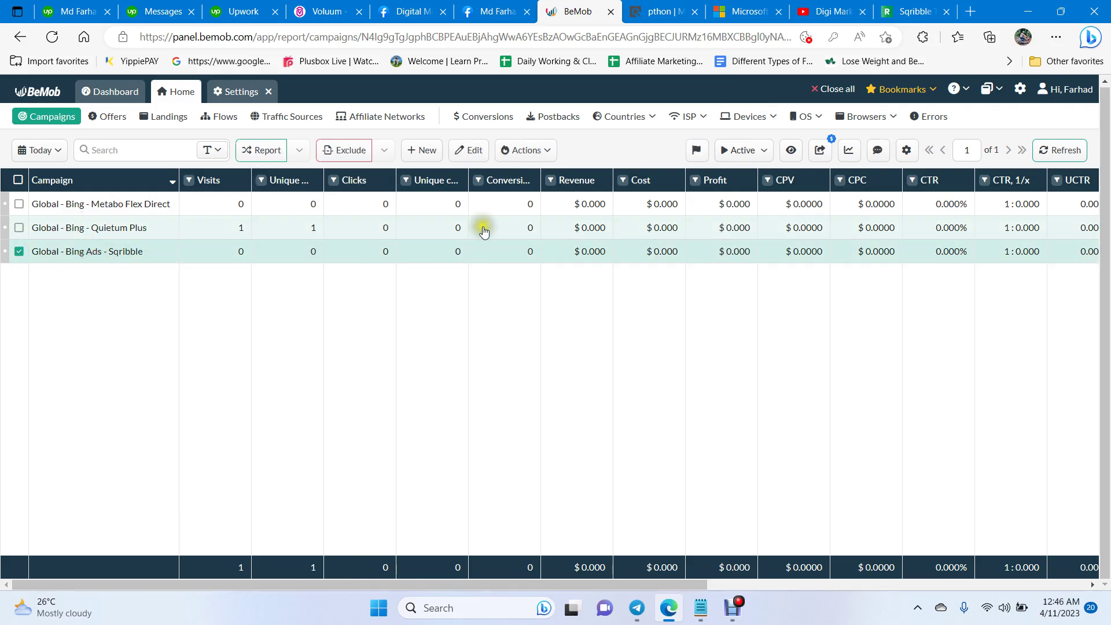
{"action": "left_click", "coordinate": [526, 152]}
{"action": "left_click", "coordinate": [499, 322]}
{"action": "left_click", "coordinate": [498, 320]}
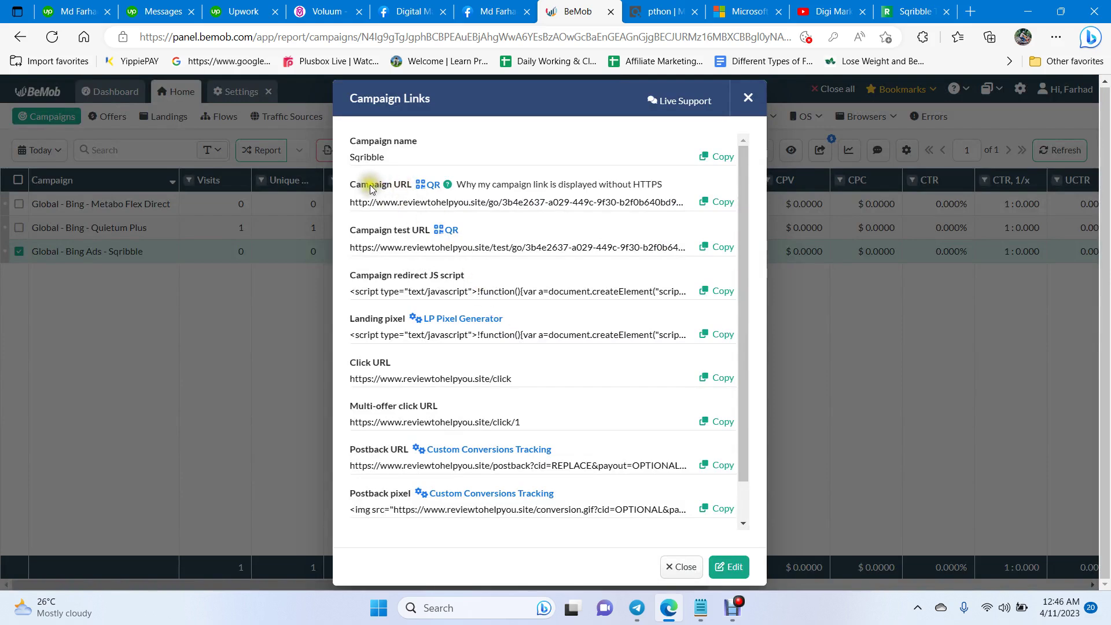
Copy the Sqribble campaign URL from the campaign links and paste it into the Notepad note below the landing page address.
{"action": "left_click", "coordinate": [722, 204]}
{"action": "left_click", "coordinate": [721, 203]}
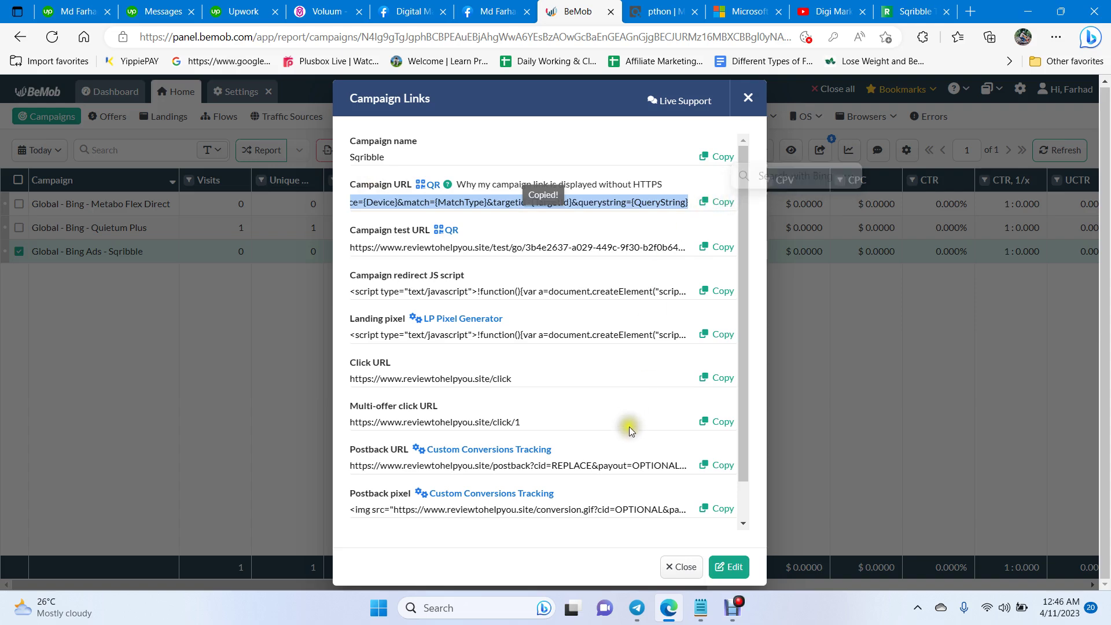
{"action": "mouse_move", "coordinate": [700, 608]}
{"action": "left_click", "coordinate": [648, 491]}
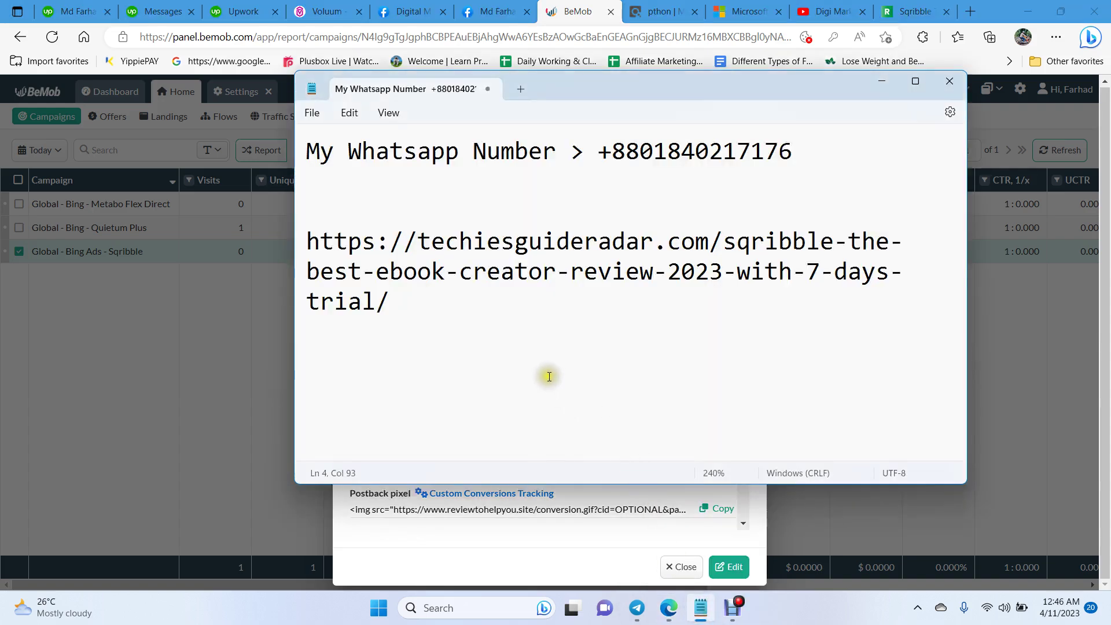
{"action": "key", "text": "ctrl+v"}
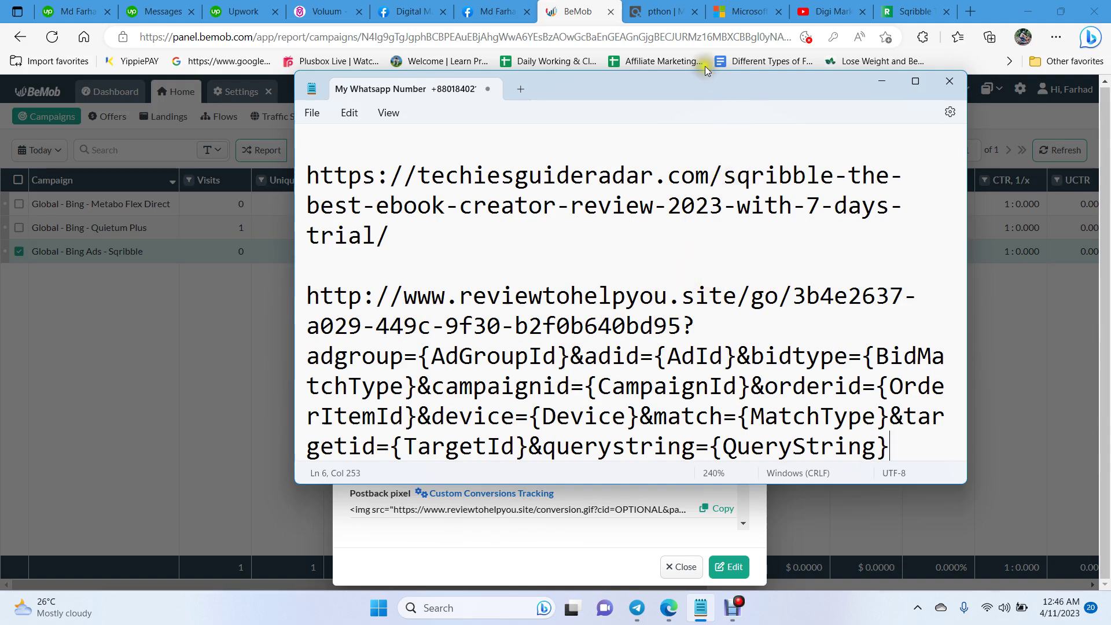
Switch to the Microsoft Advertising ad editor and inspect the Final URL of the Quietum Plus ad.
{"action": "left_click", "coordinate": [737, 7]}
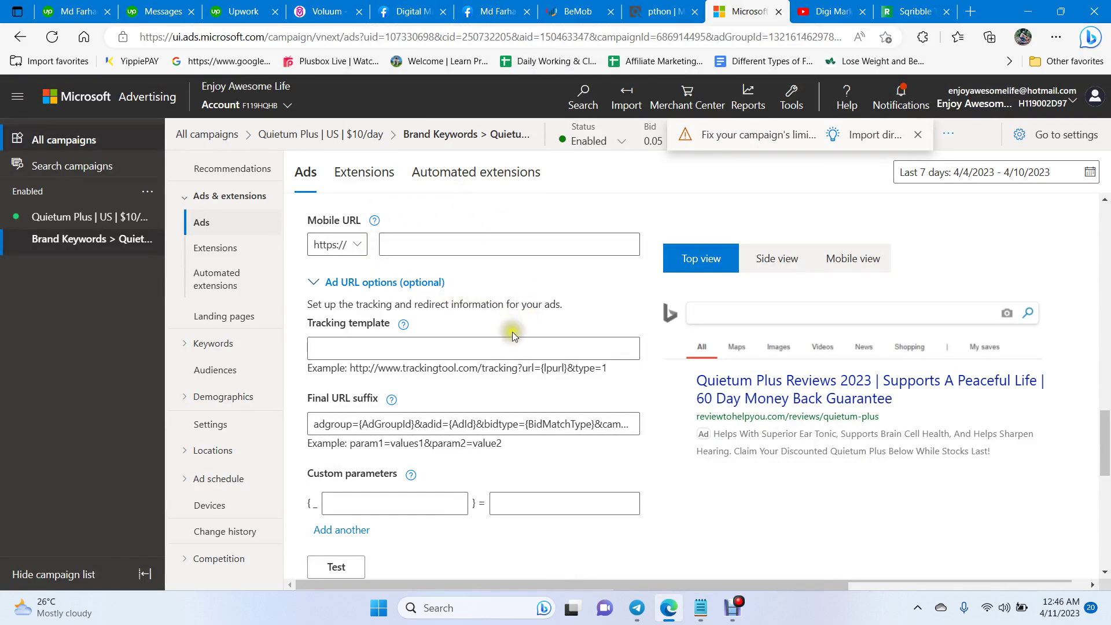
{"action": "scroll", "coordinate": [512, 331], "scroll_direction": "up", "scroll_amount": 20}
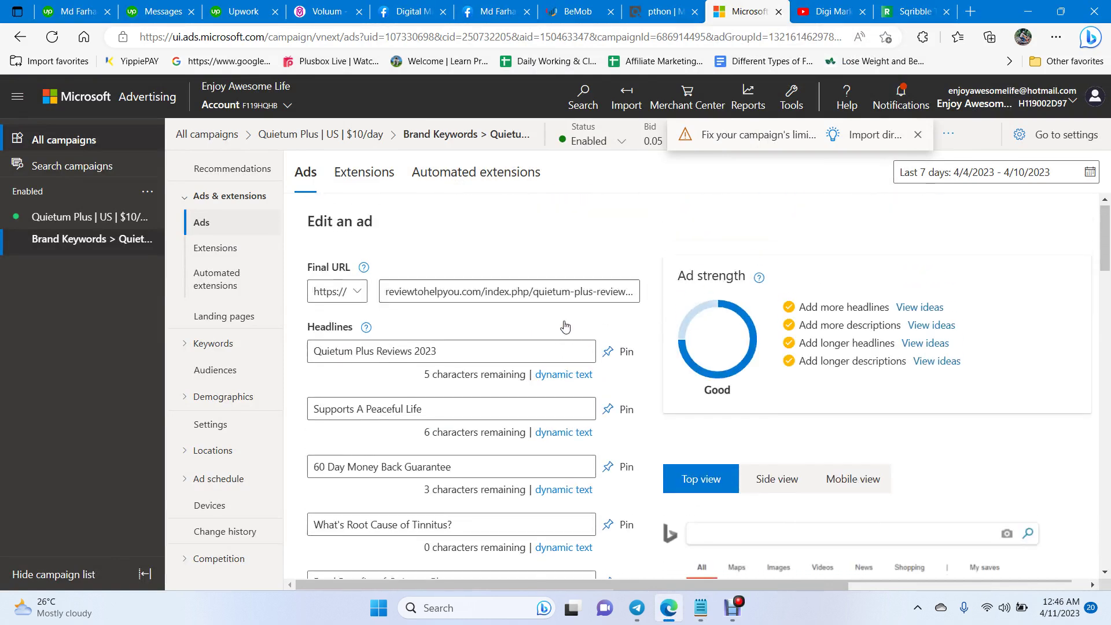
{"action": "left_click", "coordinate": [395, 296]}
{"action": "left_click_drag", "start_coordinate": [385, 294], "coordinate": [646, 304]}
{"action": "left_click", "coordinate": [592, 321]}
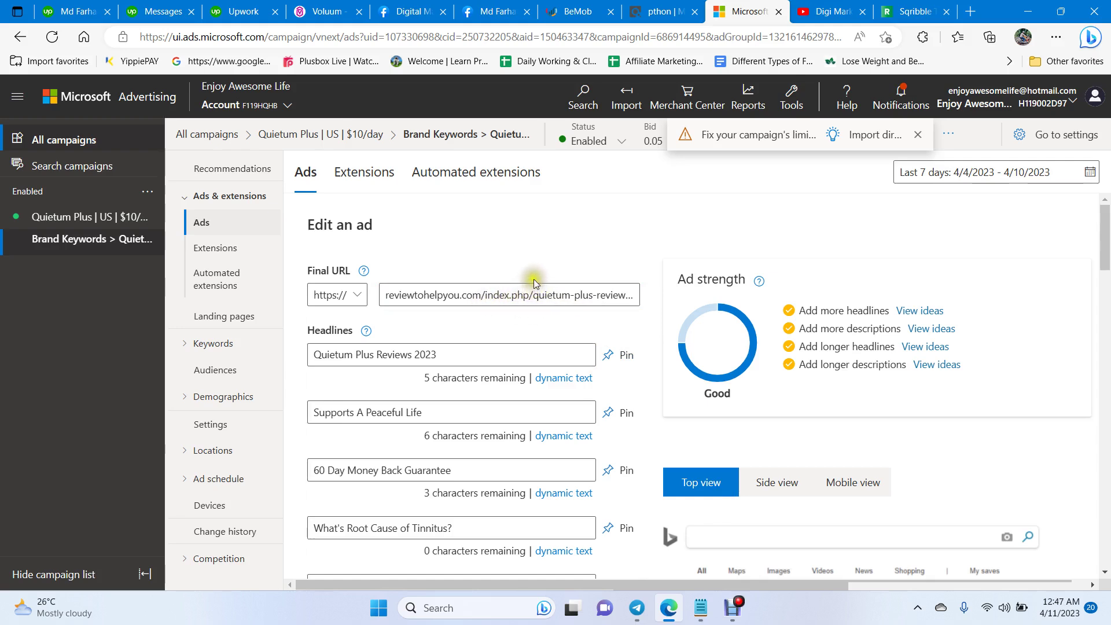
View the Sqribble review page's address and the landers list in Voluum.
{"action": "left_click", "coordinate": [913, 12]}
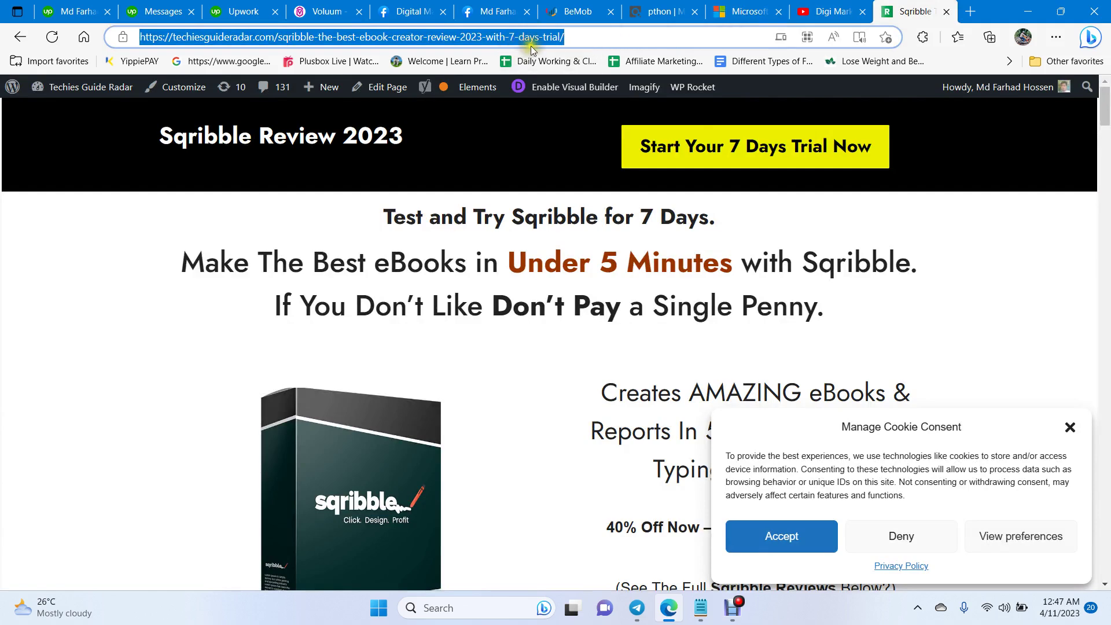
{"action": "left_click", "coordinate": [330, 7]}
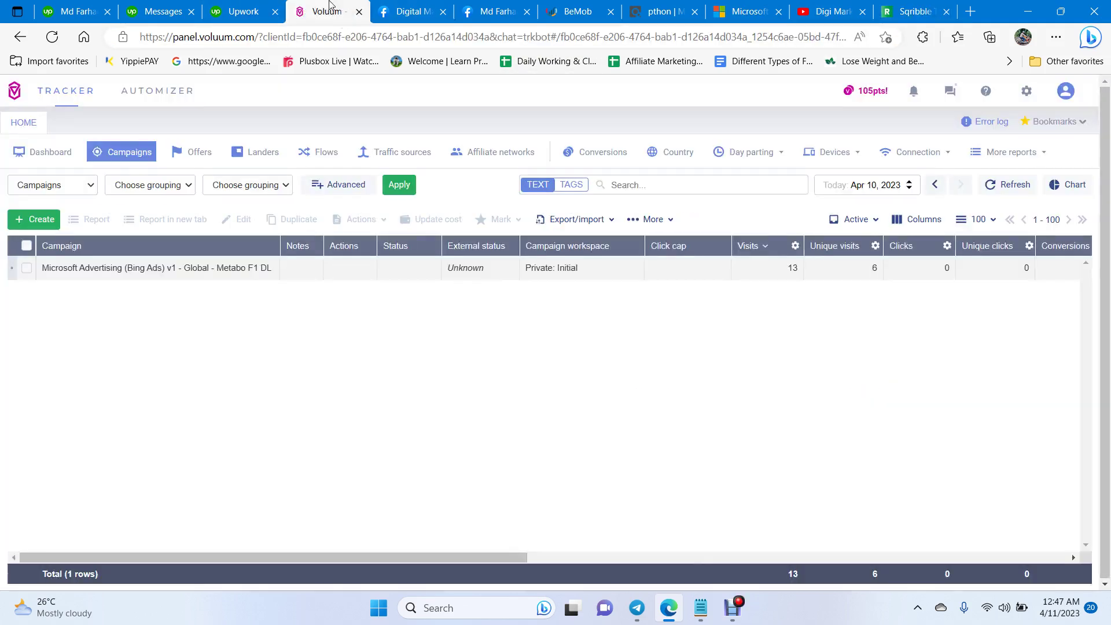
{"action": "left_click", "coordinate": [256, 152]}
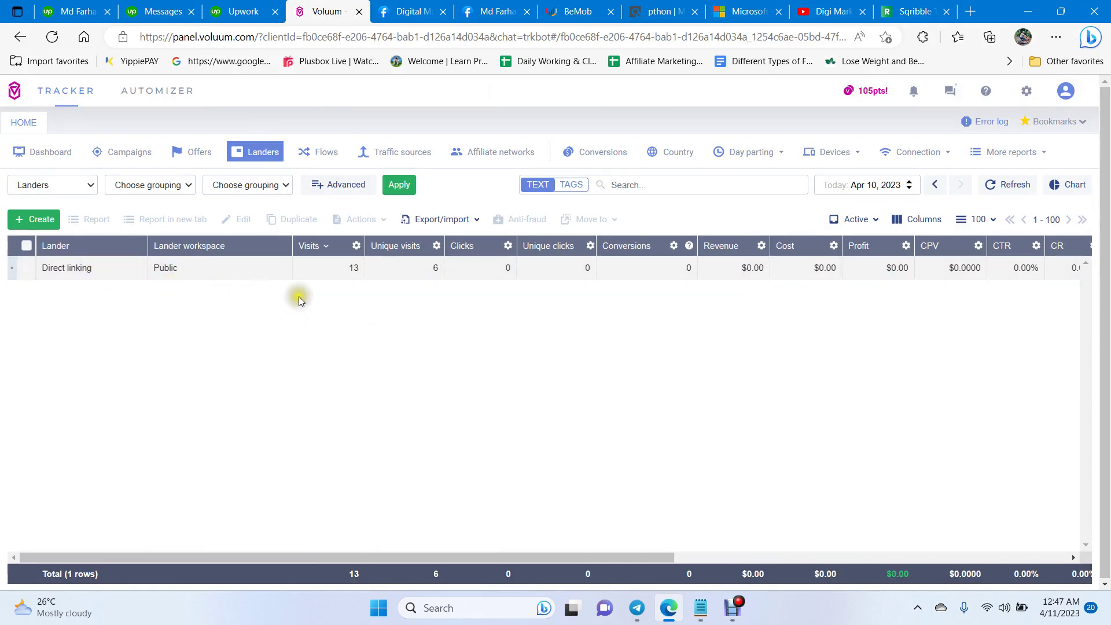
Return to BeMob, close the campaign links, and open the landing "Global - Sqribble Lander 1" for editing to inspect its URL.
{"action": "left_click", "coordinate": [570, 12]}
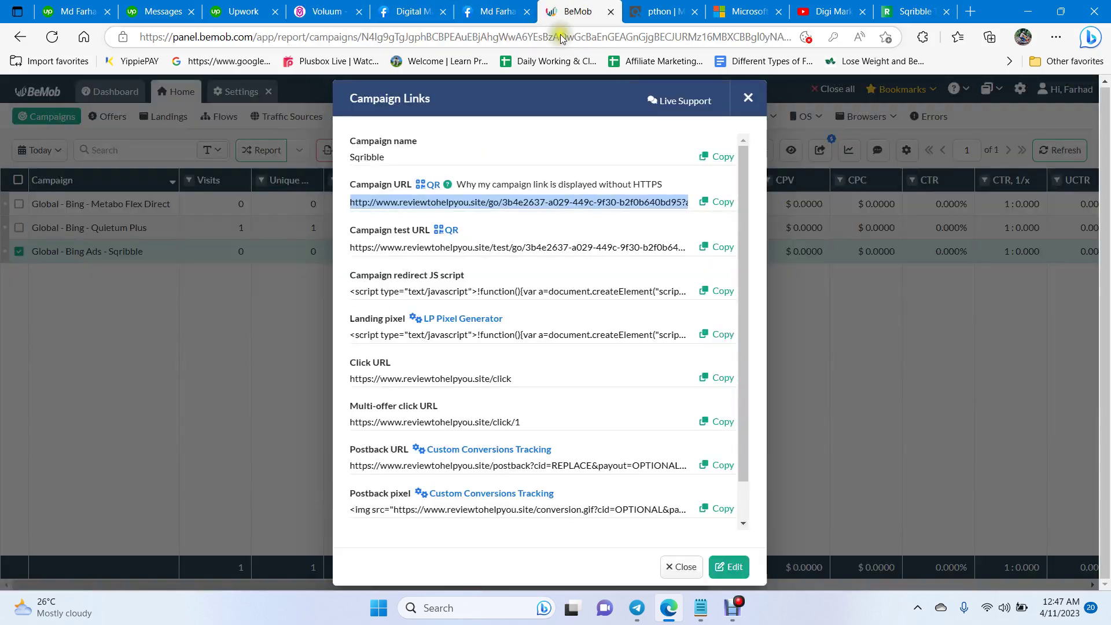
{"action": "left_click", "coordinate": [749, 99]}
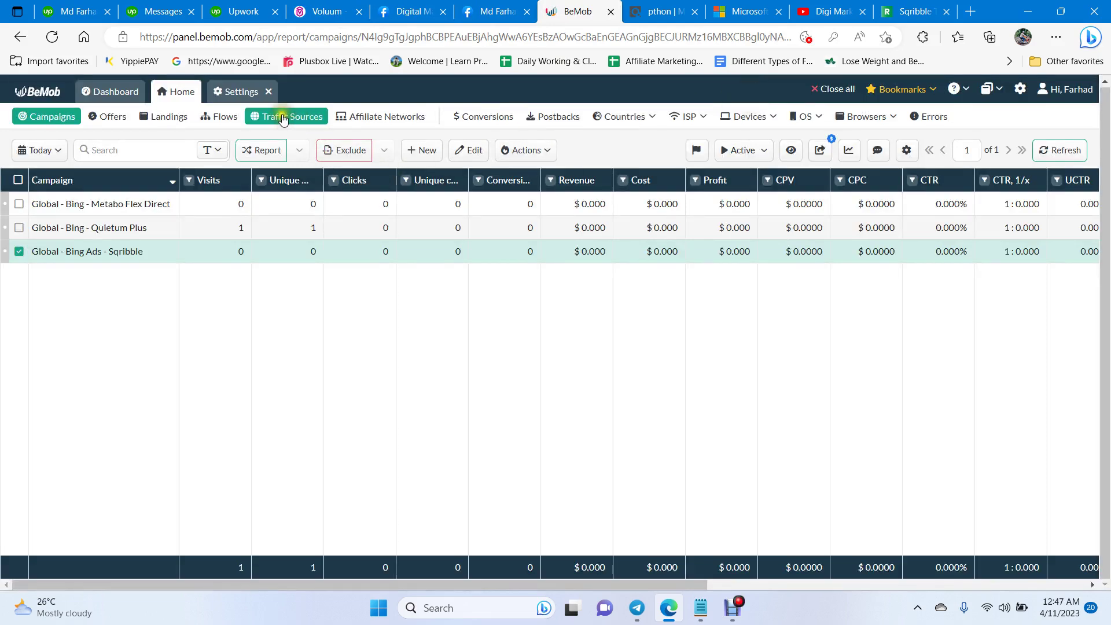
{"action": "left_click", "coordinate": [165, 118]}
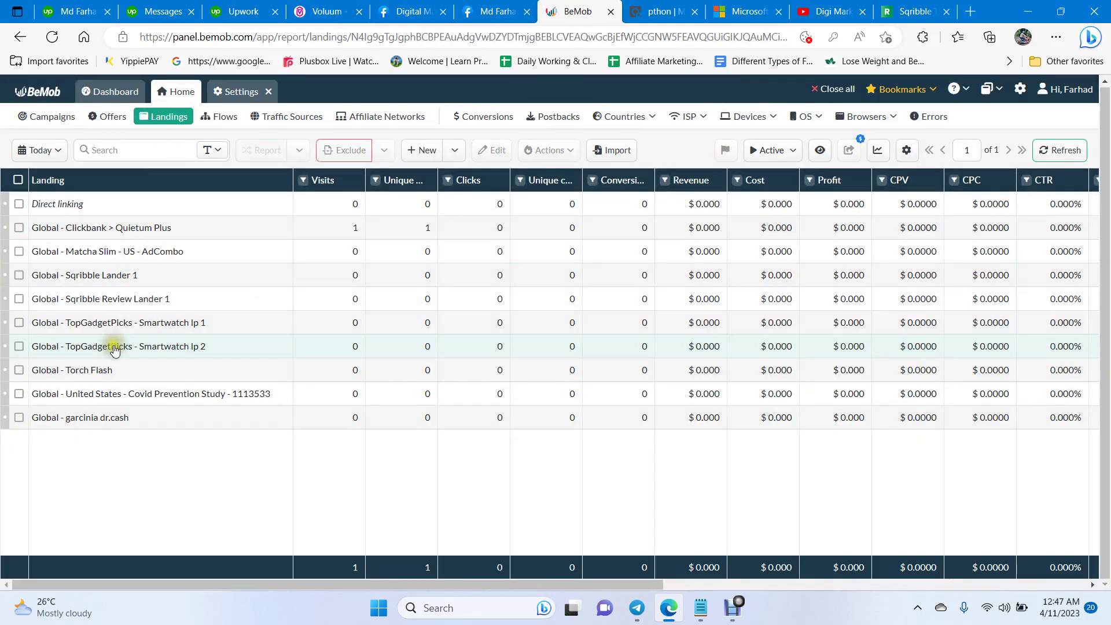
{"action": "left_click", "coordinate": [113, 275]}
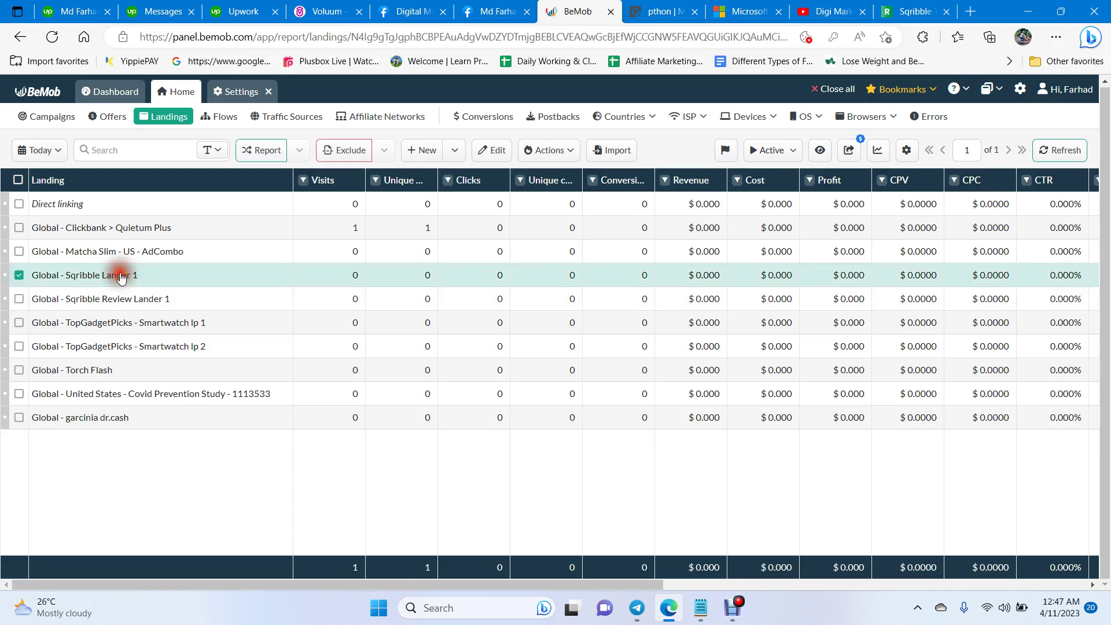
{"action": "left_click", "coordinate": [479, 150]}
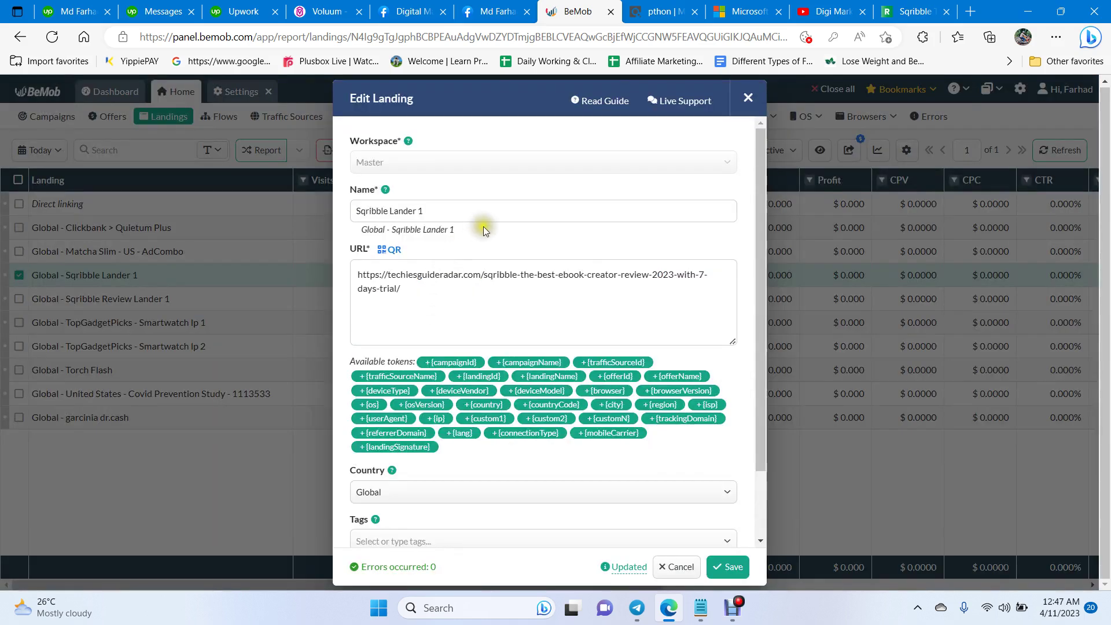
{"action": "left_click", "coordinate": [438, 292]}
{"action": "left_click_drag", "start_coordinate": [438, 292], "coordinate": [347, 263]}
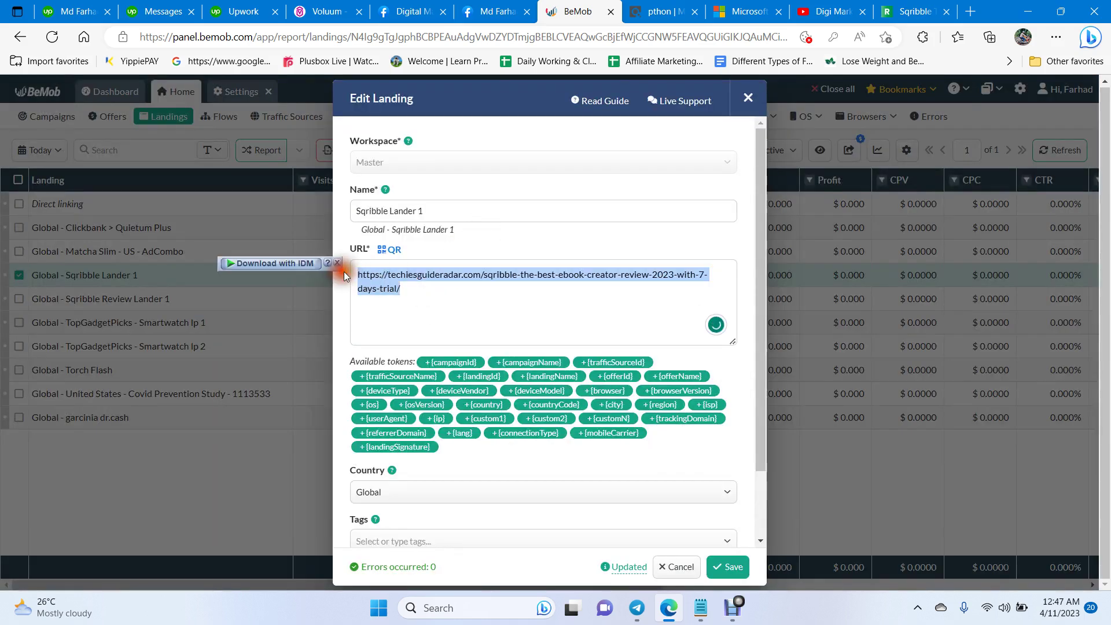
{"action": "left_click", "coordinate": [384, 290]}
In Microsoft Advertising, examine the ad's Final URL and its Final URL suffix among the ad URL options.
{"action": "left_click", "coordinate": [725, 9]}
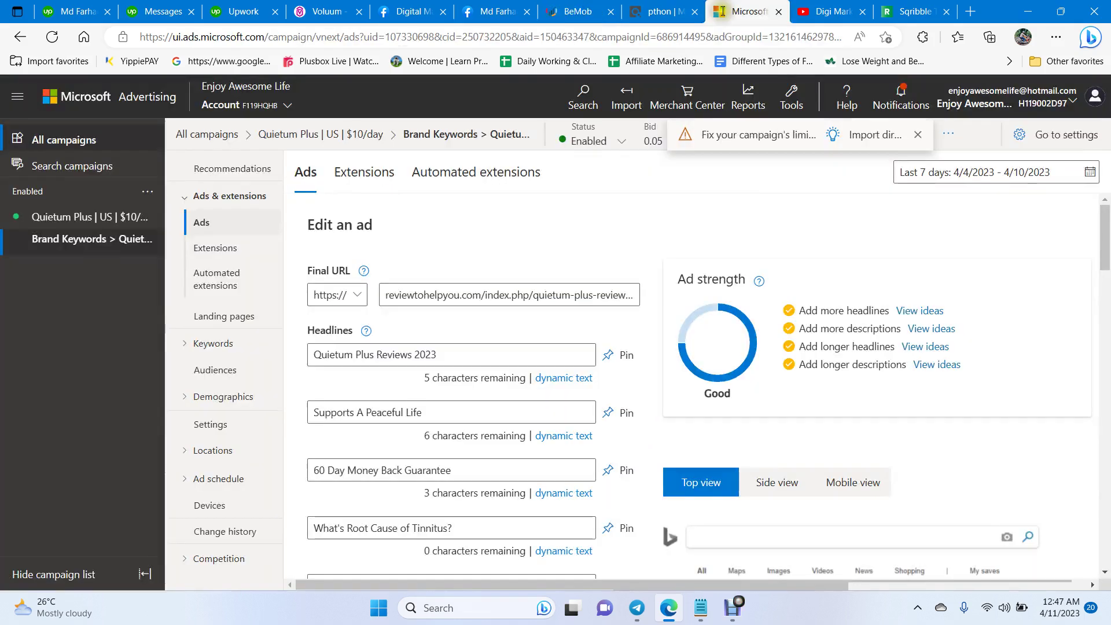
{"action": "left_click", "coordinate": [534, 295]}
{"action": "left_click_drag", "start_coordinate": [534, 295], "coordinate": [650, 299]}
{"action": "left_click", "coordinate": [648, 313]}
{"action": "scroll", "coordinate": [649, 319], "scroll_direction": "down", "scroll_amount": 1}
{"action": "scroll", "coordinate": [658, 319], "scroll_direction": "down", "scroll_amount": 8}
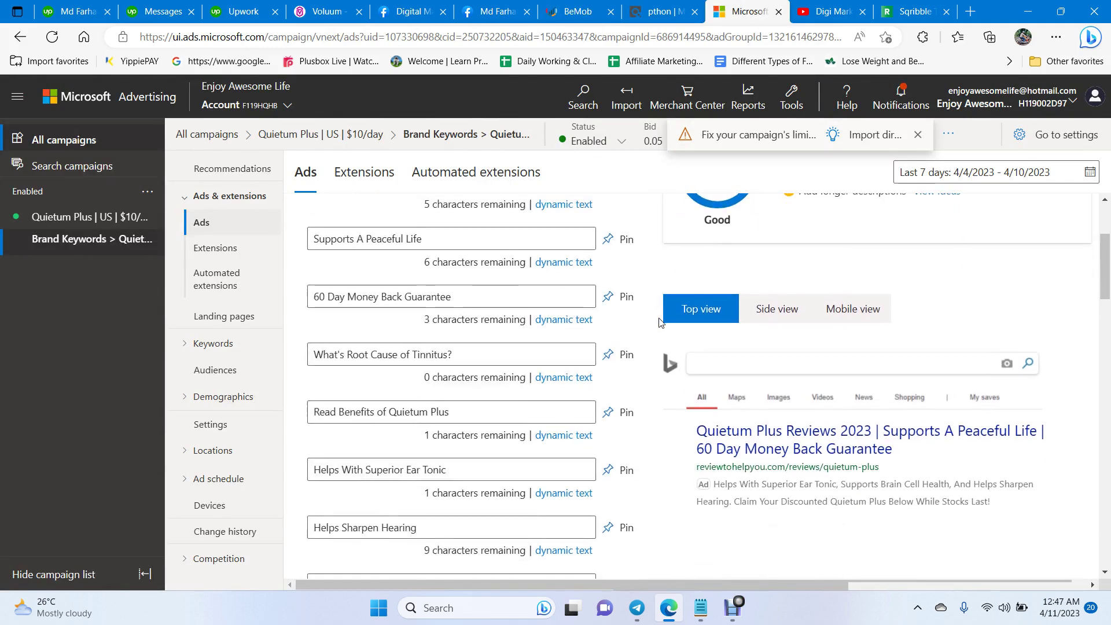
{"action": "scroll", "coordinate": [658, 322], "scroll_direction": "down", "scroll_amount": 10}
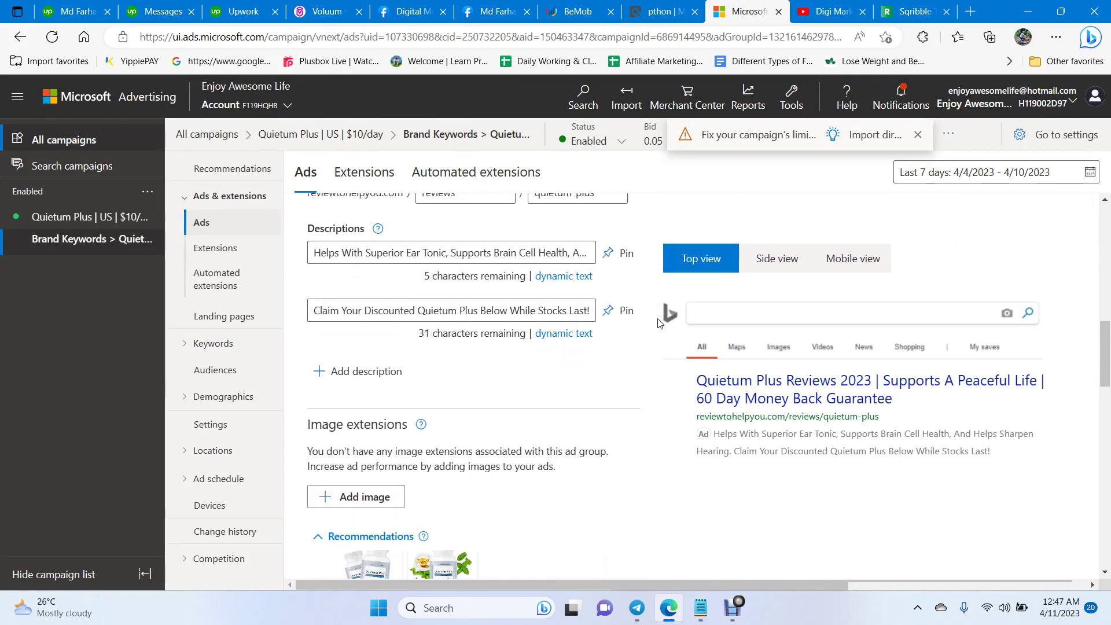
{"action": "scroll", "coordinate": [655, 322], "scroll_direction": "down", "scroll_amount": 2}
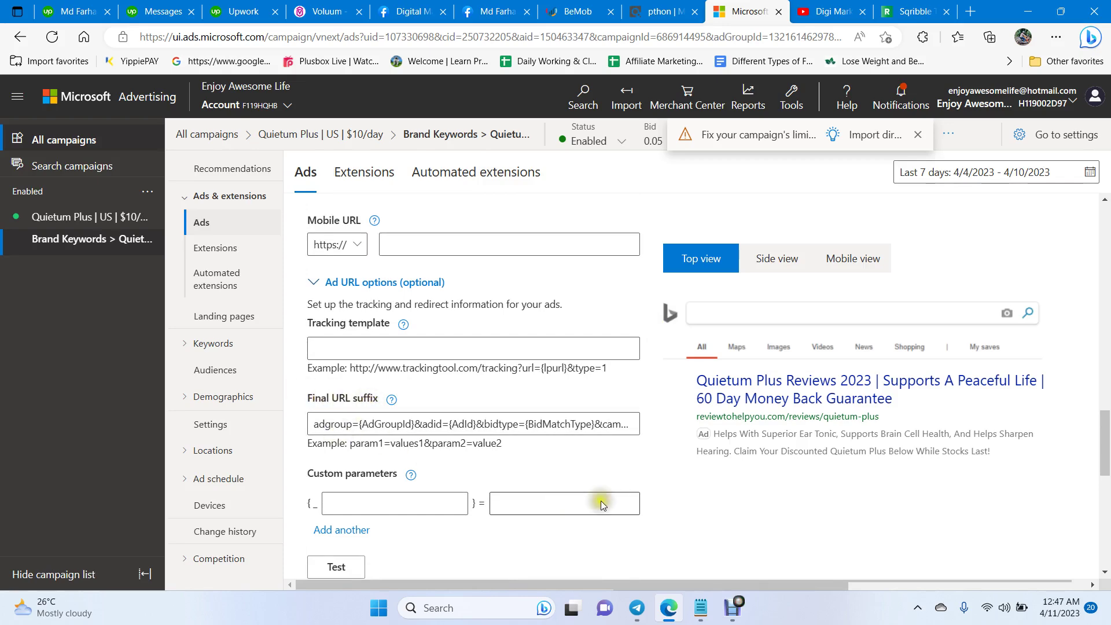
In the Notepad note, copy the campaign URL's tracking parameters, from adgroup={AdGroupId} through querystring={QueryString}.
{"action": "left_click", "coordinate": [696, 610]}
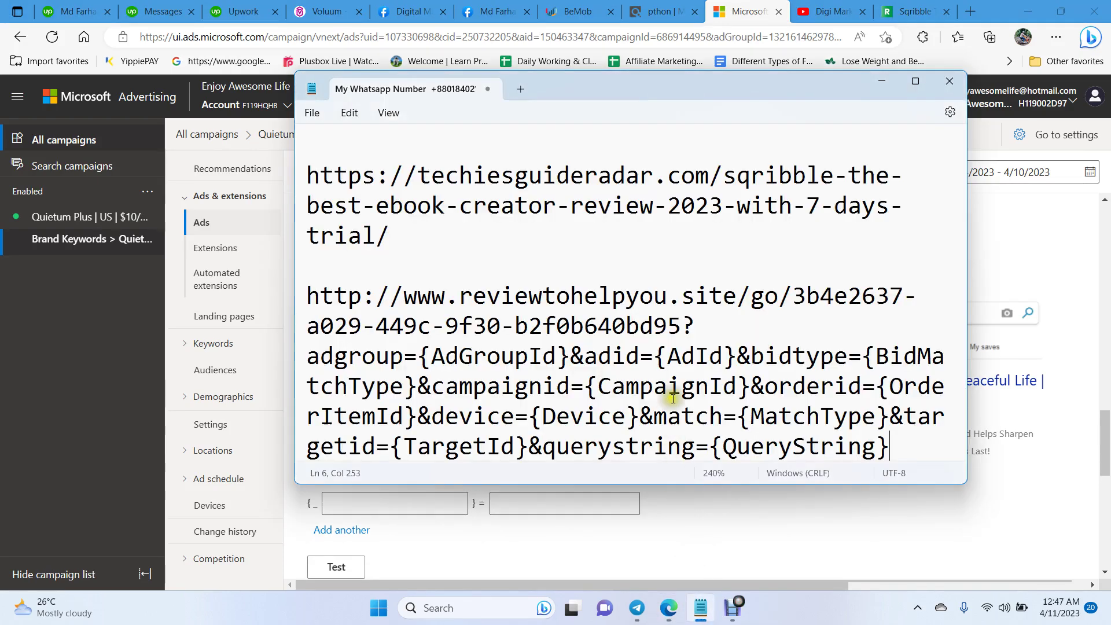
{"action": "left_click_drag", "start_coordinate": [748, 81], "coordinate": [751, 65]}
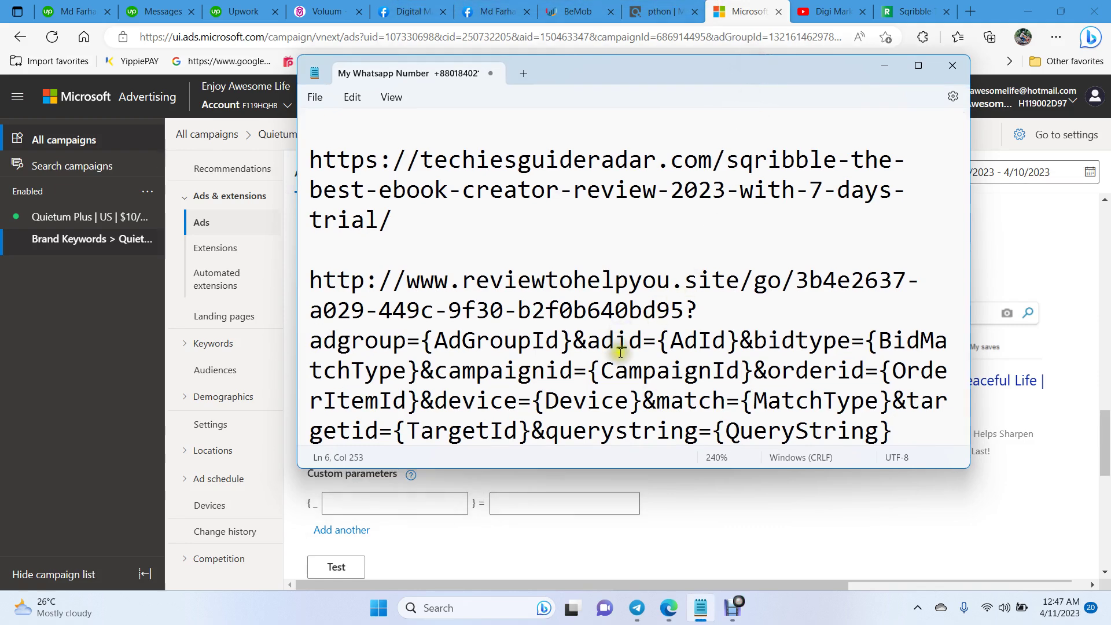
{"action": "left_click_drag", "start_coordinate": [316, 343], "coordinate": [901, 452]}
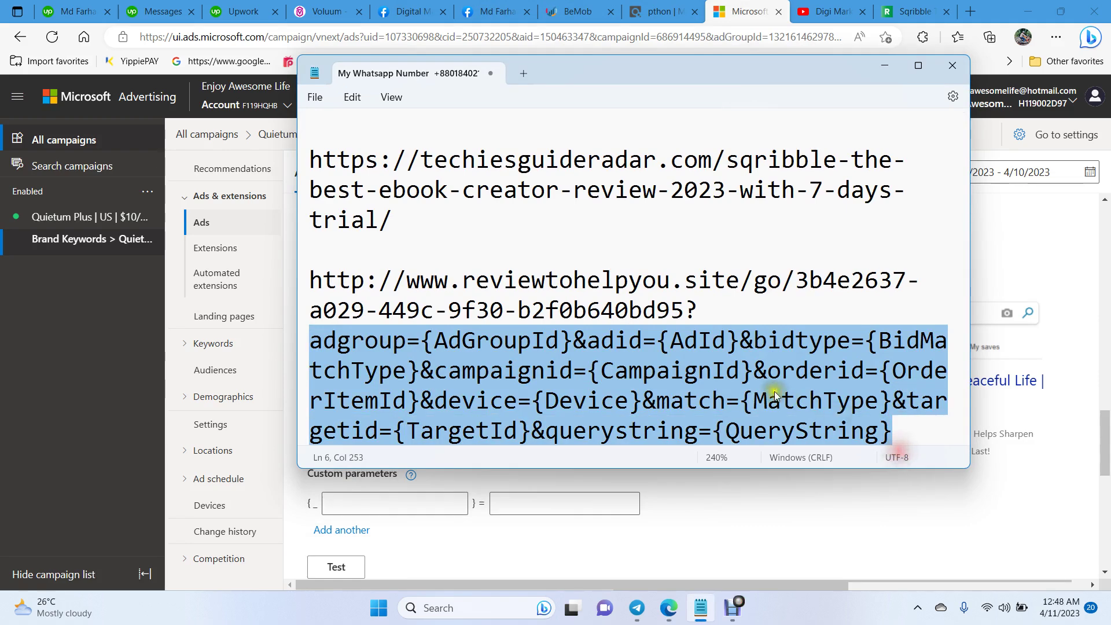
{"action": "right_click", "coordinate": [721, 373]}
{"action": "left_click", "coordinate": [770, 165]}
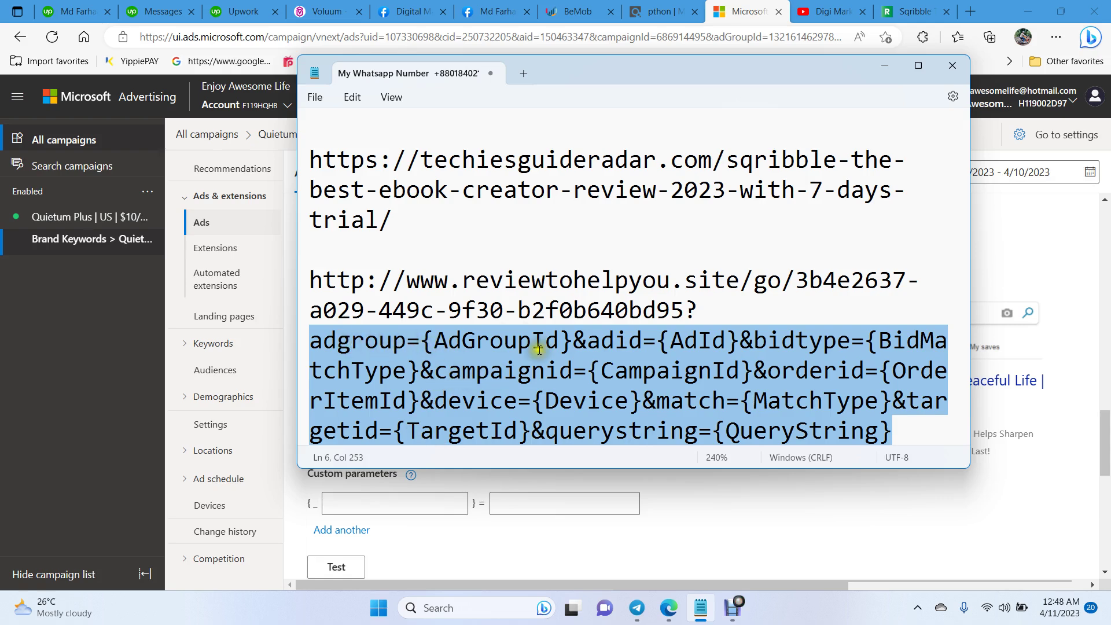
Minimize the note and inspect the full Final URL suffix of the Microsoft Advertising ad.
{"action": "left_click", "coordinate": [885, 65]}
{"action": "left_click_drag", "start_coordinate": [316, 424], "coordinate": [669, 423]}
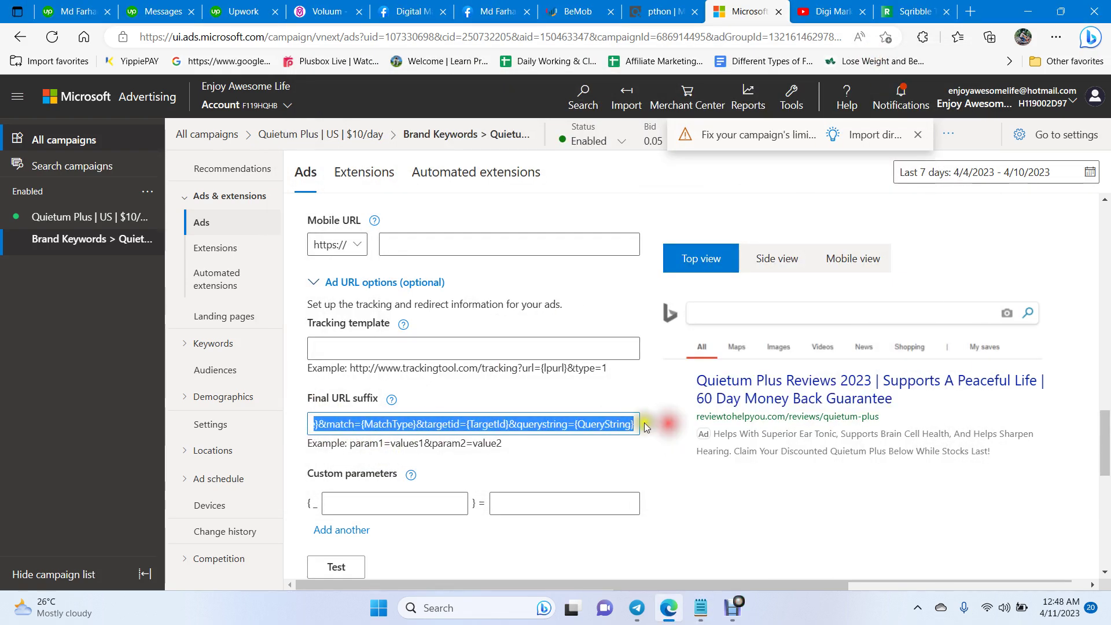
{"action": "left_click", "coordinate": [665, 422]}
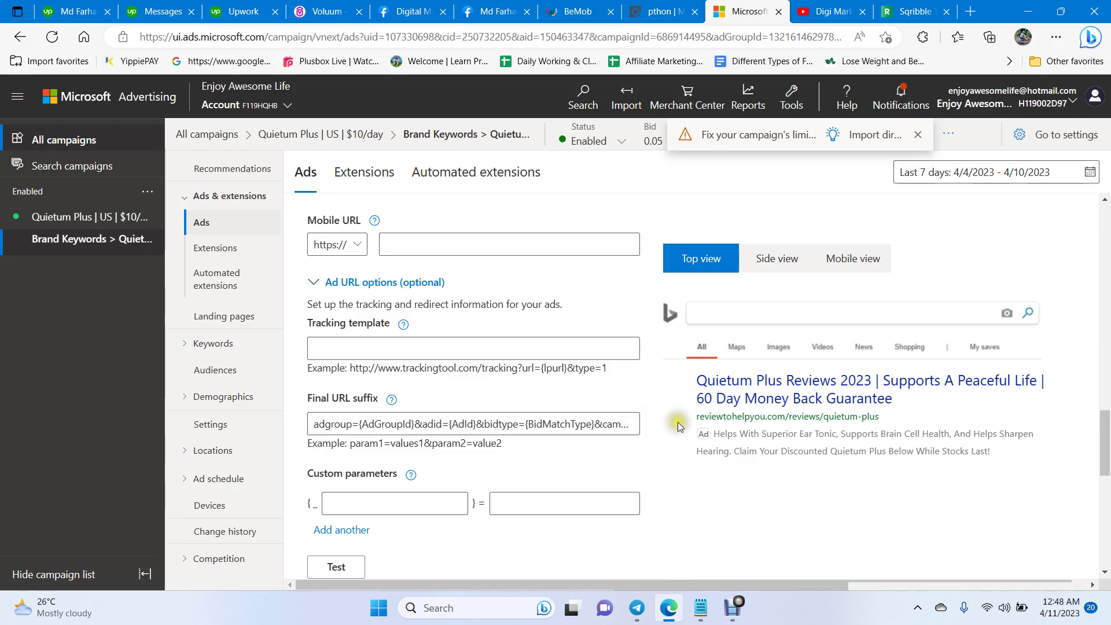
Highlight the complete campaign URL in the note and go back to the ad's Final URL in Microsoft Advertising.
{"action": "mouse_move", "coordinate": [700, 605]}
{"action": "left_click", "coordinate": [696, 568]}
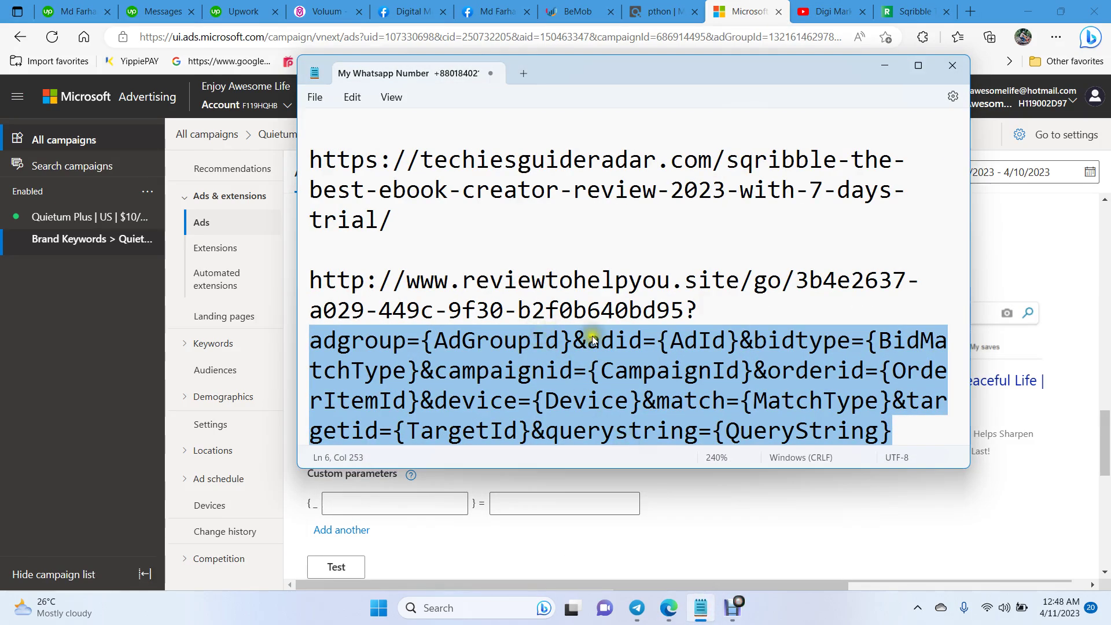
{"action": "left_click_drag", "start_coordinate": [909, 428], "coordinate": [311, 280]}
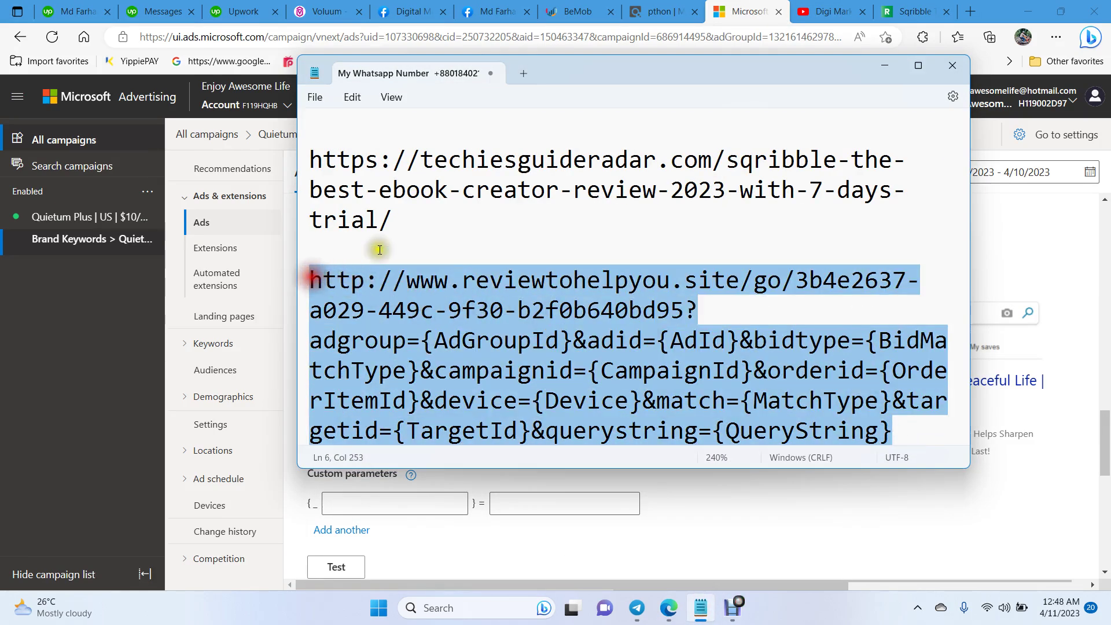
{"action": "left_click", "coordinate": [885, 65]}
{"action": "scroll", "coordinate": [686, 217], "scroll_direction": "up", "scroll_amount": 10}
{"action": "scroll", "coordinate": [688, 219], "scroll_direction": "up", "scroll_amount": 1}
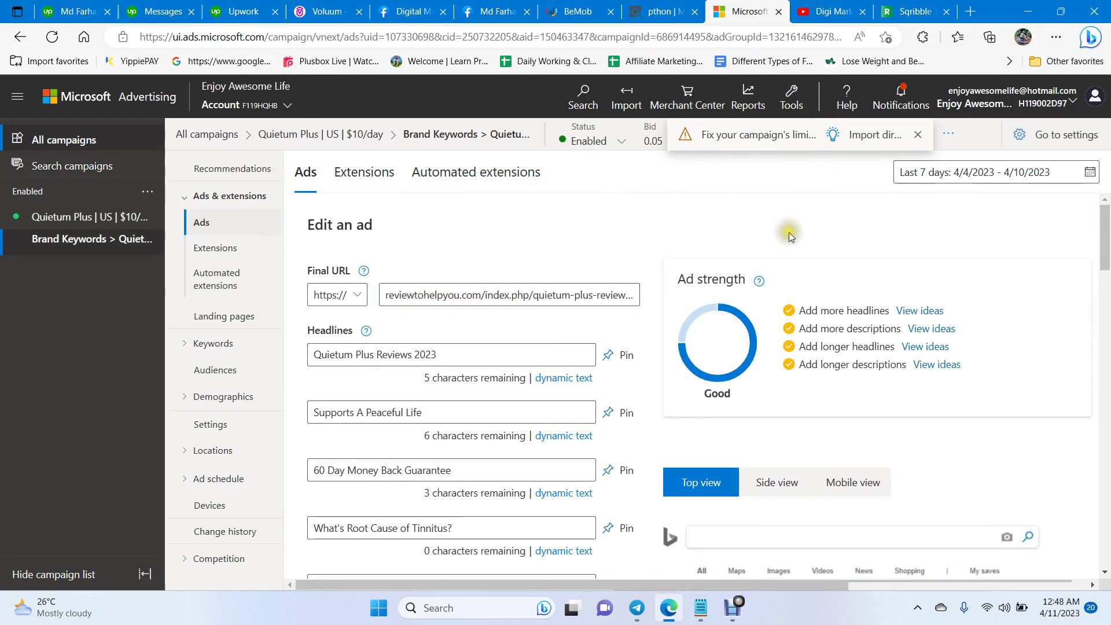
Switch back to BeMob, review the settings of "Global - Sqribble Lander 1", and close the landing without saving.
{"action": "left_click", "coordinate": [907, 6]}
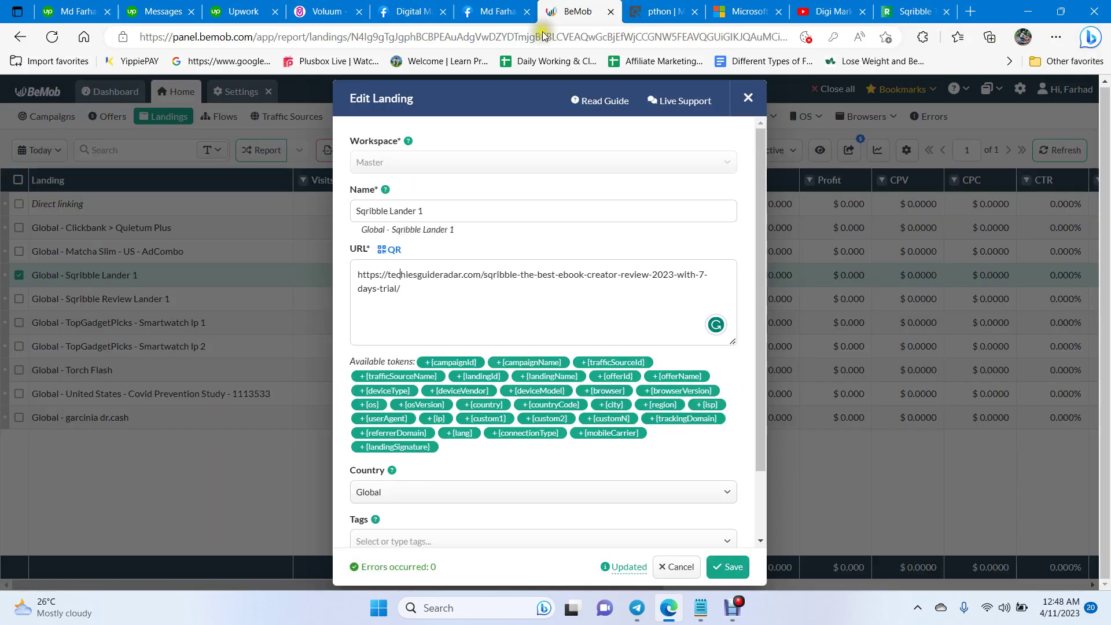
{"action": "left_click", "coordinate": [574, 11]}
{"action": "scroll", "coordinate": [694, 301], "scroll_direction": "down", "scroll_amount": 2}
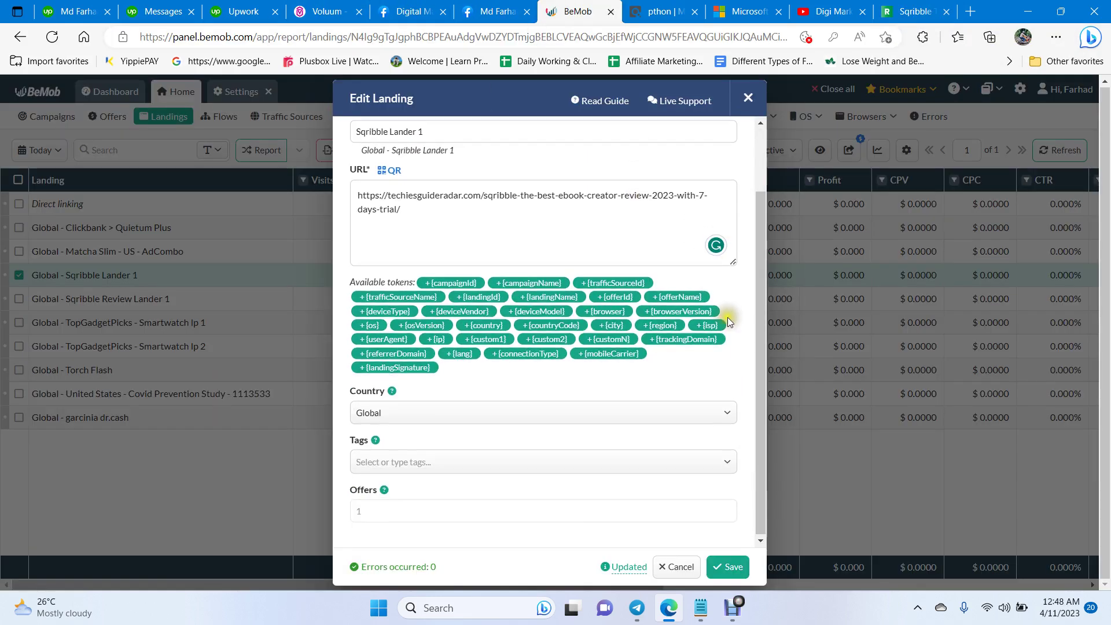
{"action": "scroll", "coordinate": [712, 322], "scroll_direction": "up", "scroll_amount": 2}
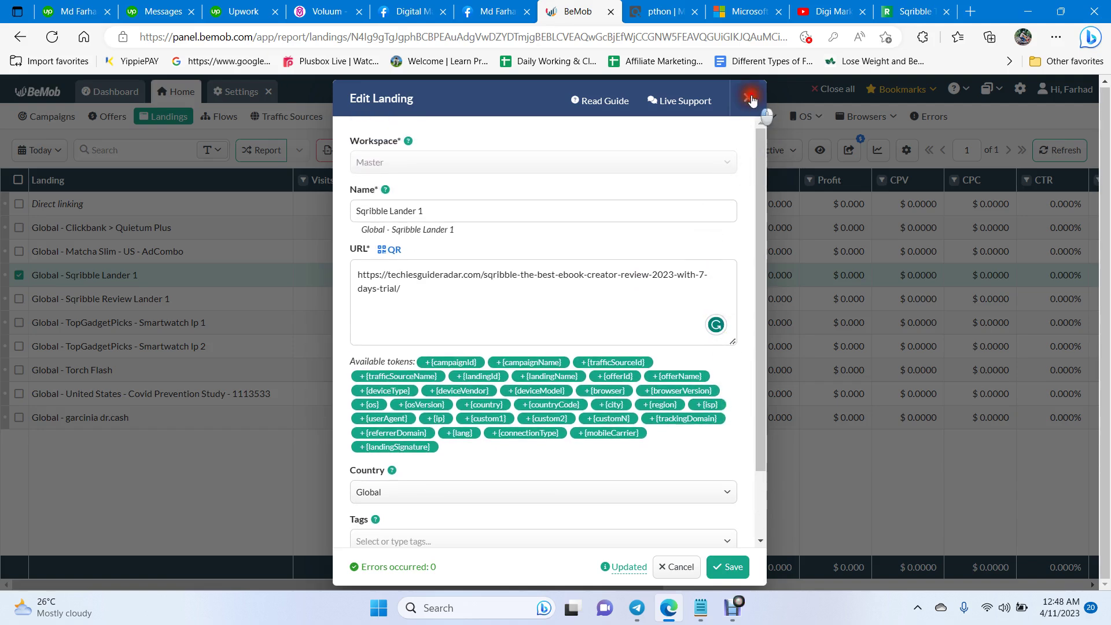
{"action": "left_click", "coordinate": [751, 99]}
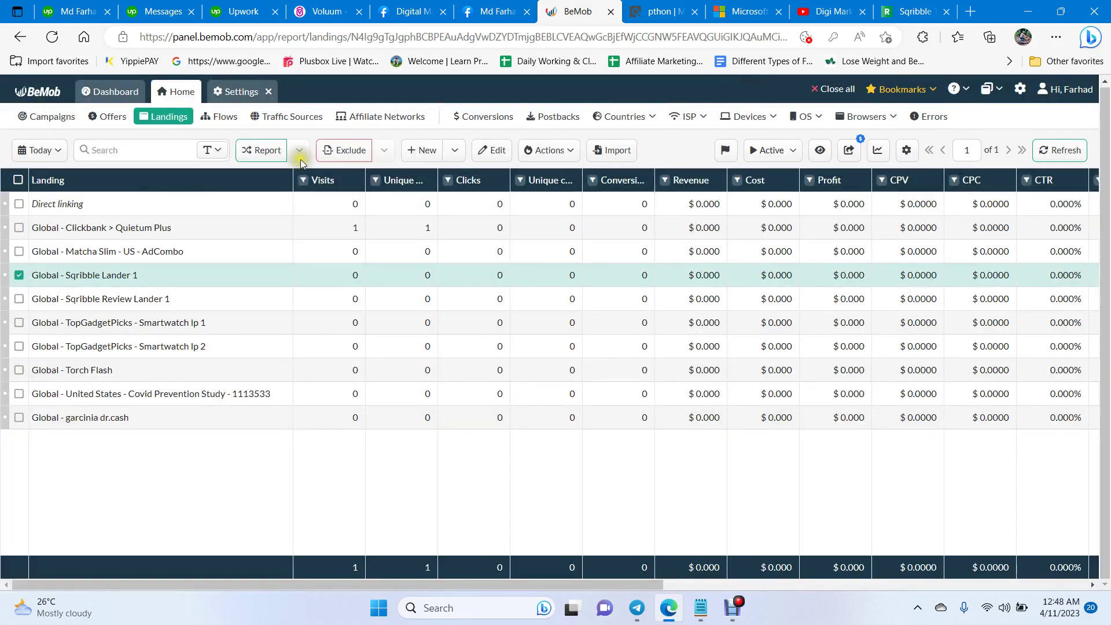
Show the campaign links of the "Global - Bing Ads - Sqribble" campaign.
{"action": "left_click", "coordinate": [110, 119]}
{"action": "left_click", "coordinate": [69, 118]}
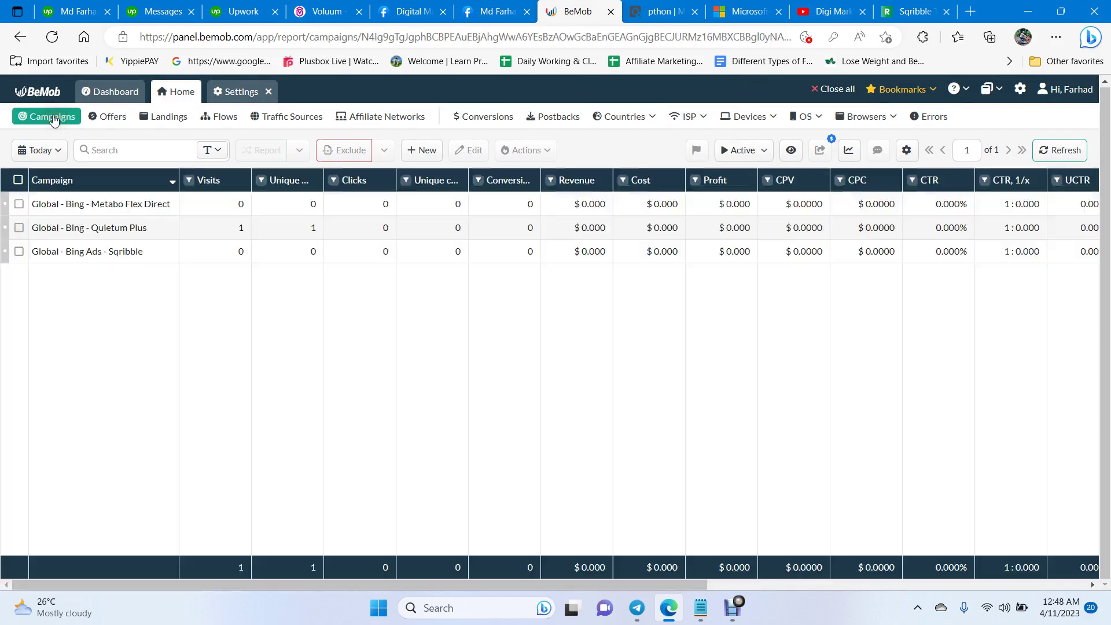
{"action": "left_click", "coordinate": [110, 255]}
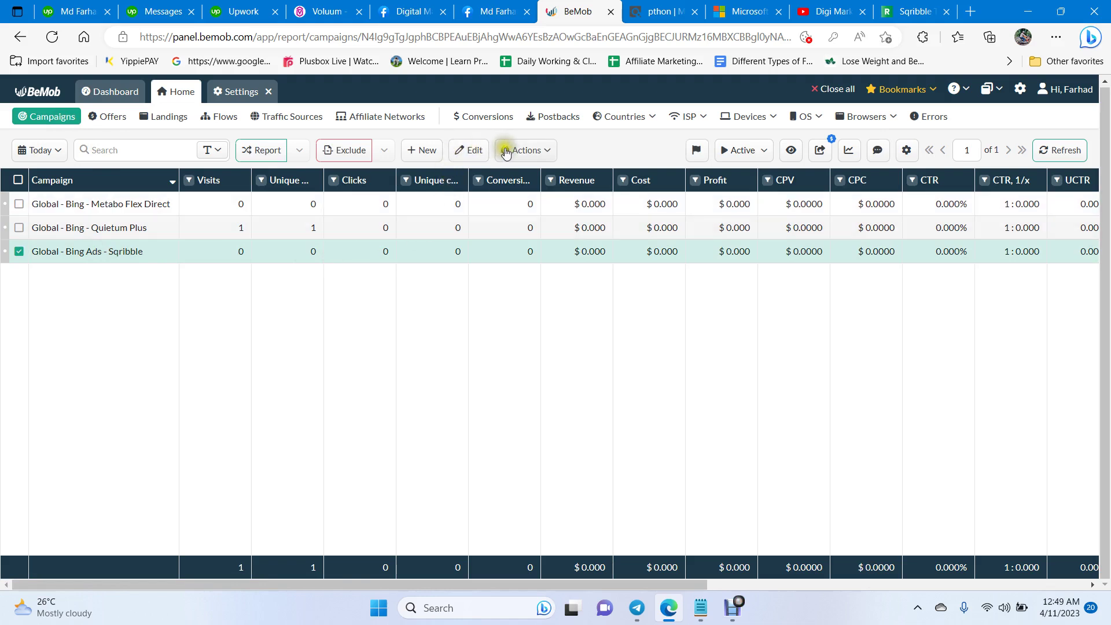
{"action": "left_click", "coordinate": [524, 149]}
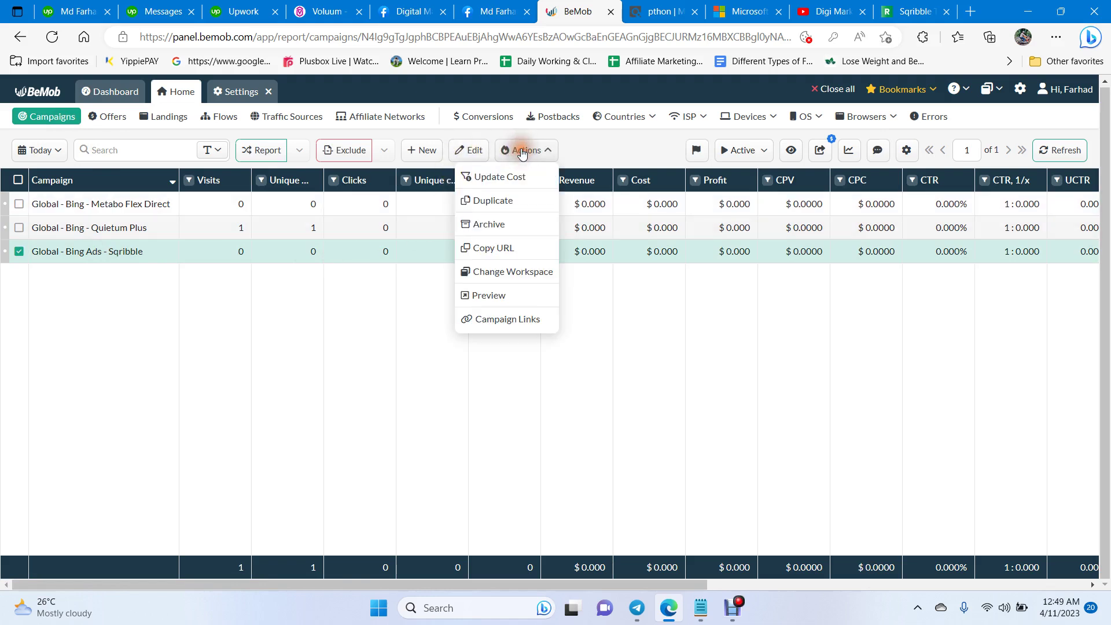
{"action": "left_click", "coordinate": [499, 319]}
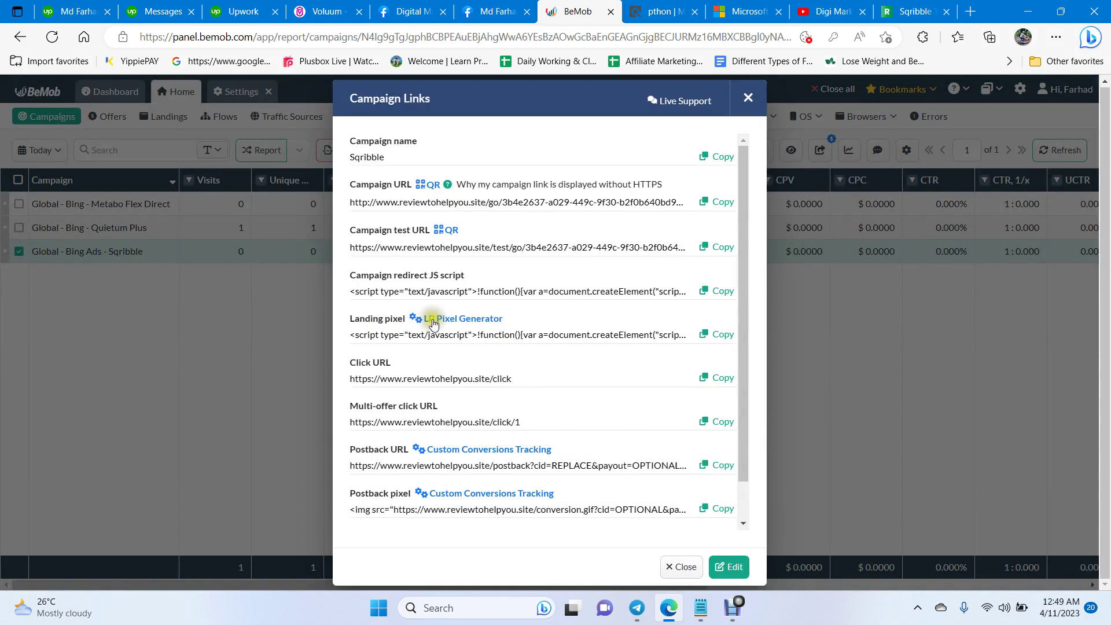
Generate the LP pixel code for the landing "Global - Sqribble Lander 1" and review the generated code.
{"action": "left_click", "coordinate": [463, 322]}
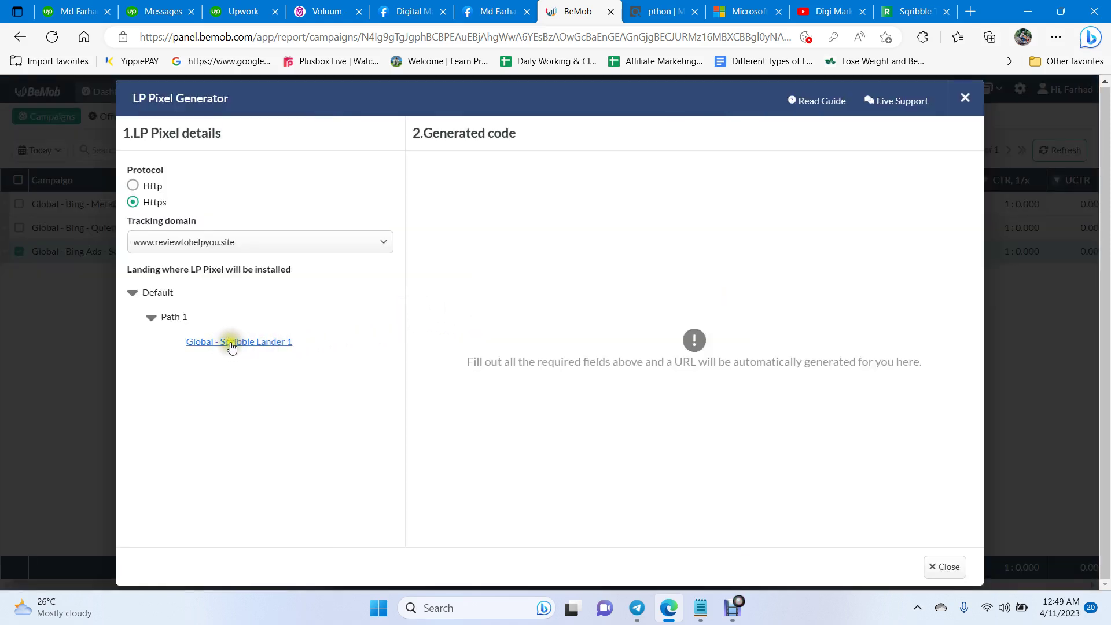
{"action": "left_click", "coordinate": [247, 346]}
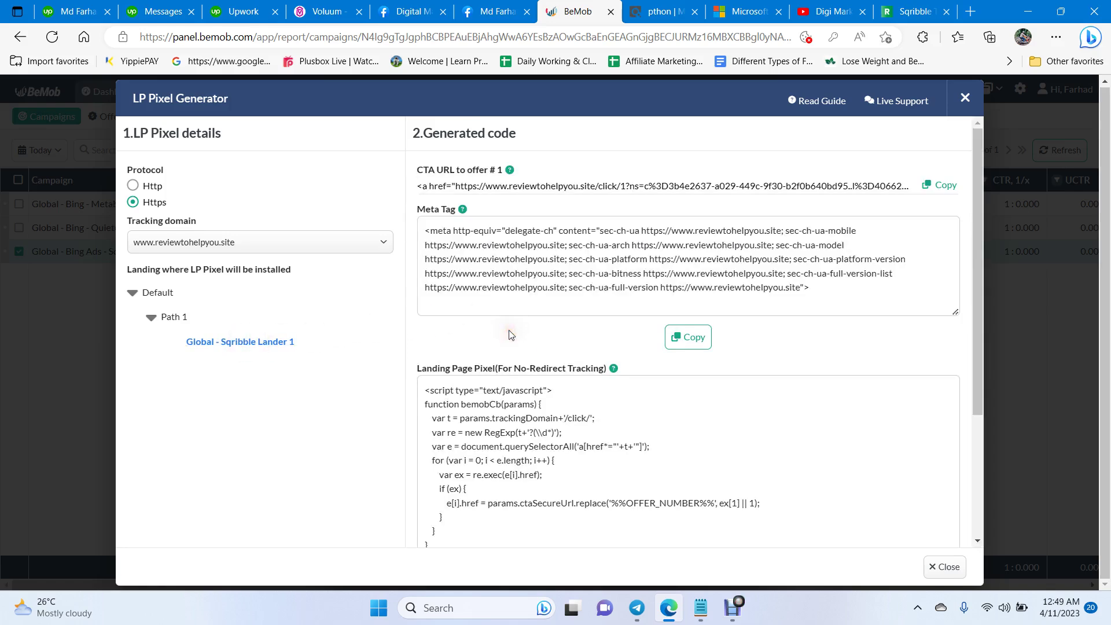
{"action": "scroll", "coordinate": [521, 292], "scroll_direction": "down", "scroll_amount": 3}
{"action": "scroll", "coordinate": [547, 365], "scroll_direction": "down", "scroll_amount": 1}
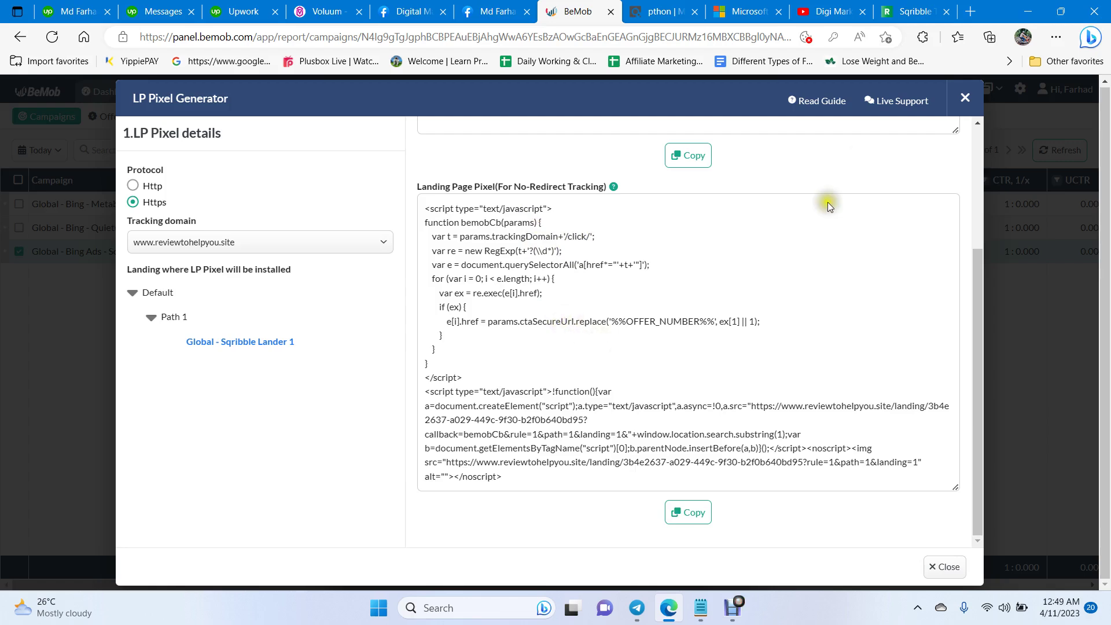
Switch to the Sqribble Review 2023 web page, dismiss its cookie consent notice, and open the page for editing in WordPress.
{"action": "key", "text": "ctrl+9"}
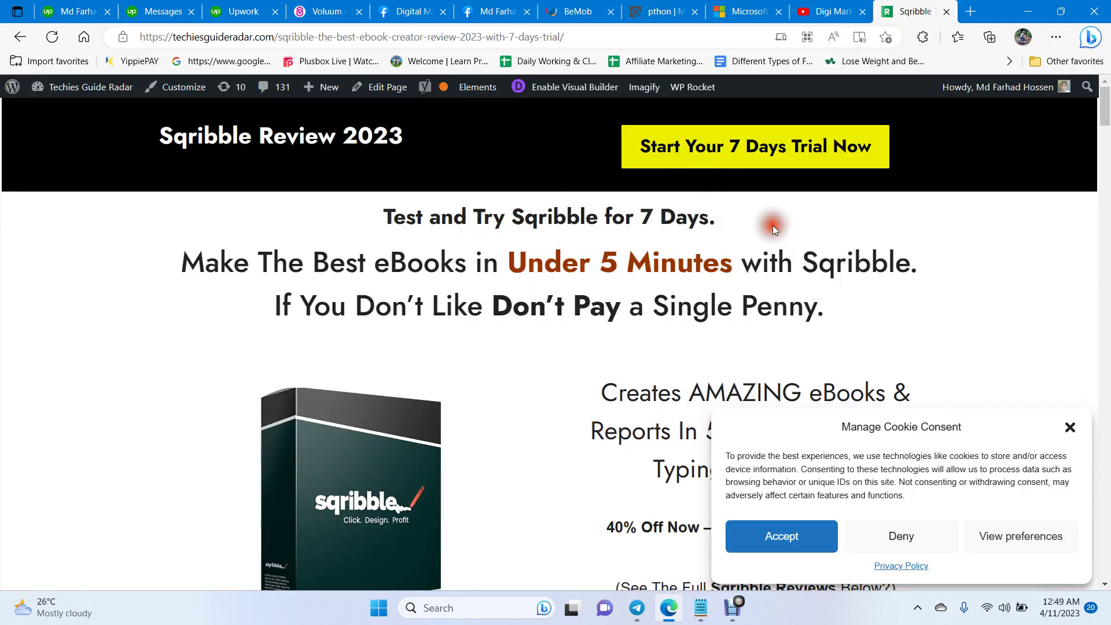
{"action": "left_click", "coordinate": [1071, 427]}
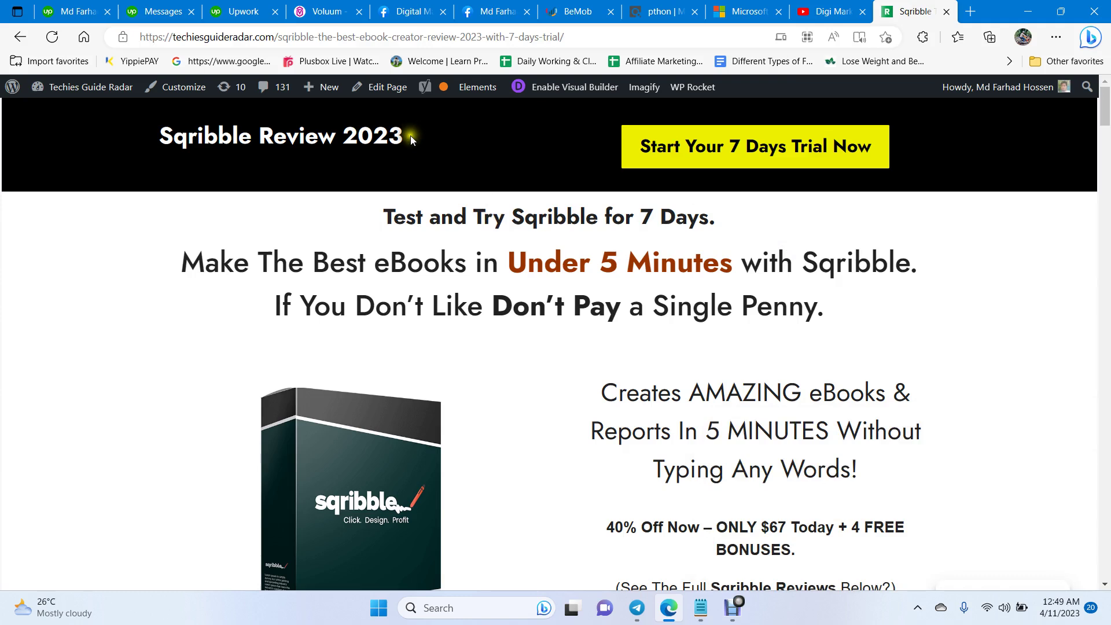
{"action": "mouse_move", "coordinate": [390, 91]}
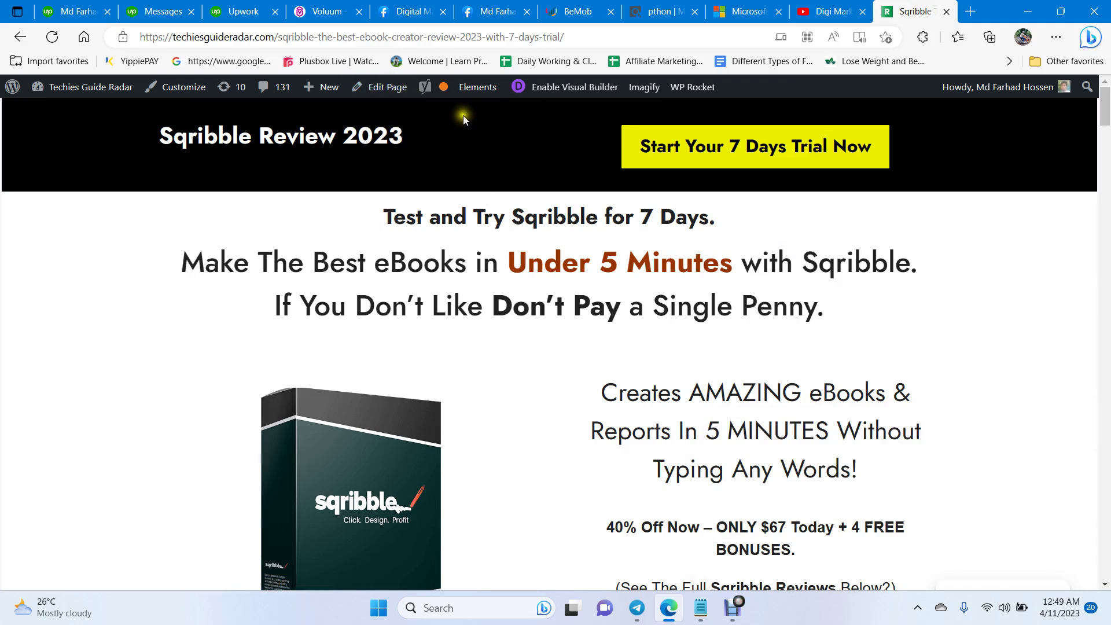
{"action": "left_click", "coordinate": [375, 93]}
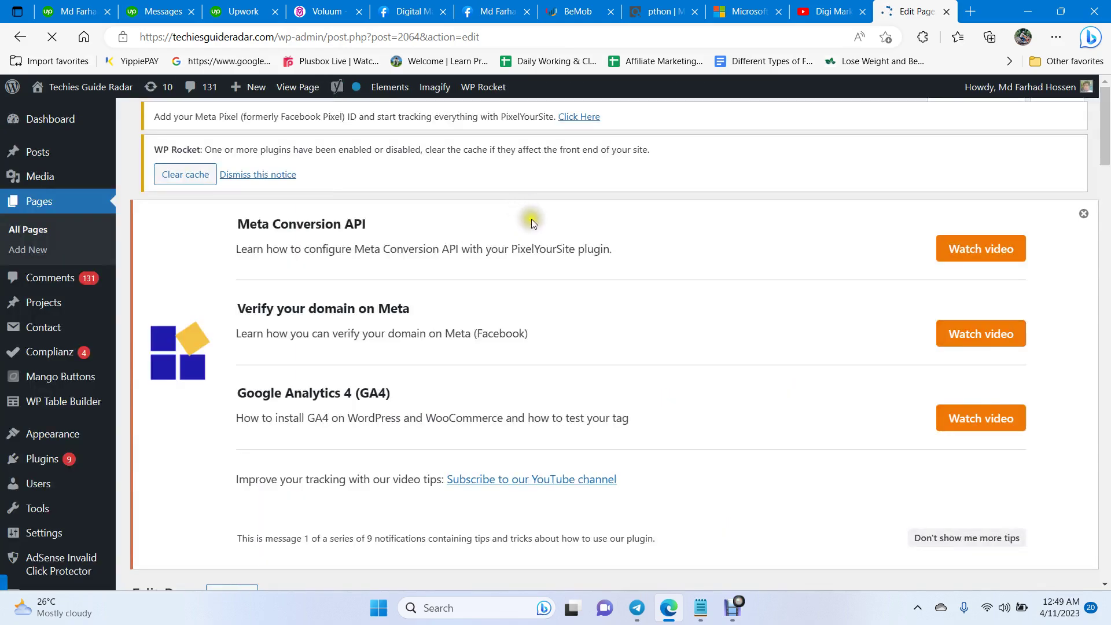
Find the page's PixelYourSite Head & Footer Scripts section, expand it, and place the cursor in Head (any device type).
{"action": "scroll", "coordinate": [532, 219], "scroll_direction": "down", "scroll_amount": 8}
{"action": "scroll", "coordinate": [534, 218], "scroll_direction": "down", "scroll_amount": 13}
{"action": "scroll", "coordinate": [536, 219], "scroll_direction": "down", "scroll_amount": 15}
{"action": "scroll", "coordinate": [539, 224], "scroll_direction": "down", "scroll_amount": 5}
{"action": "scroll", "coordinate": [540, 227], "scroll_direction": "down", "scroll_amount": 10}
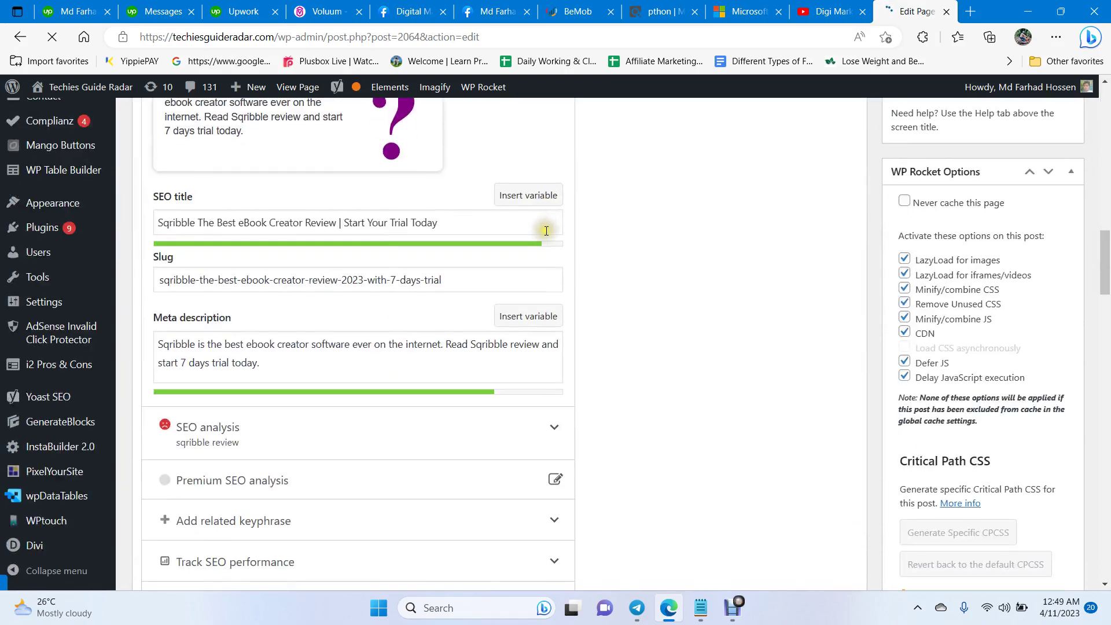
{"action": "scroll", "coordinate": [546, 230], "scroll_direction": "down", "scroll_amount": 15}
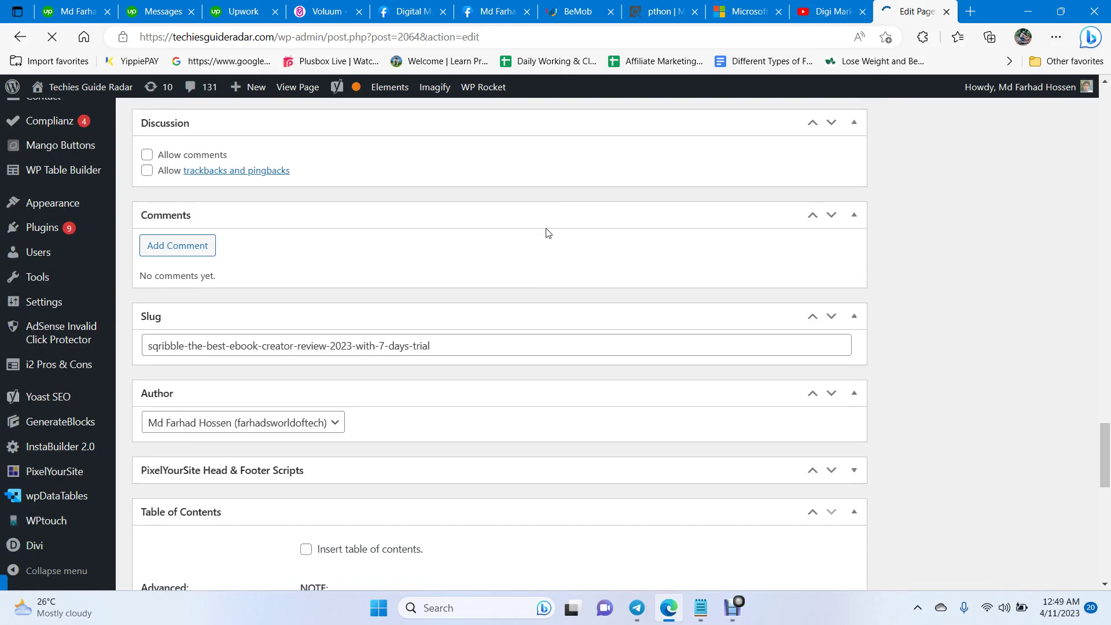
{"action": "scroll", "coordinate": [549, 233], "scroll_direction": "down", "scroll_amount": 5}
{"action": "scroll", "coordinate": [548, 232], "scroll_direction": "up", "scroll_amount": 3}
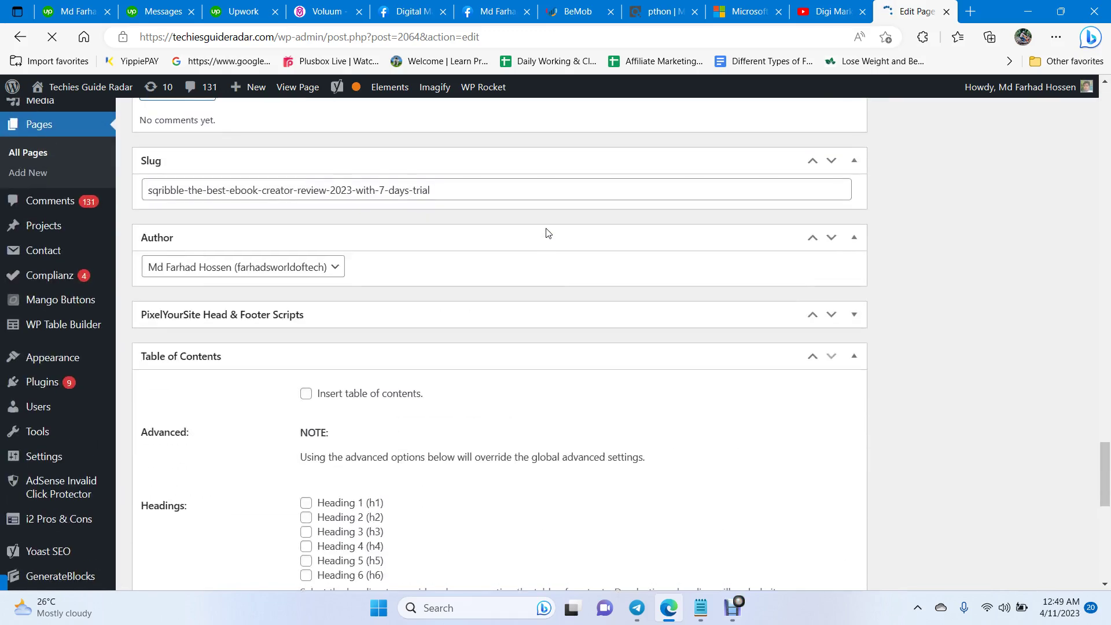
{"action": "scroll", "coordinate": [548, 232], "scroll_direction": "up", "scroll_amount": 2}
{"action": "scroll", "coordinate": [466, 330], "scroll_direction": "down", "scroll_amount": 3}
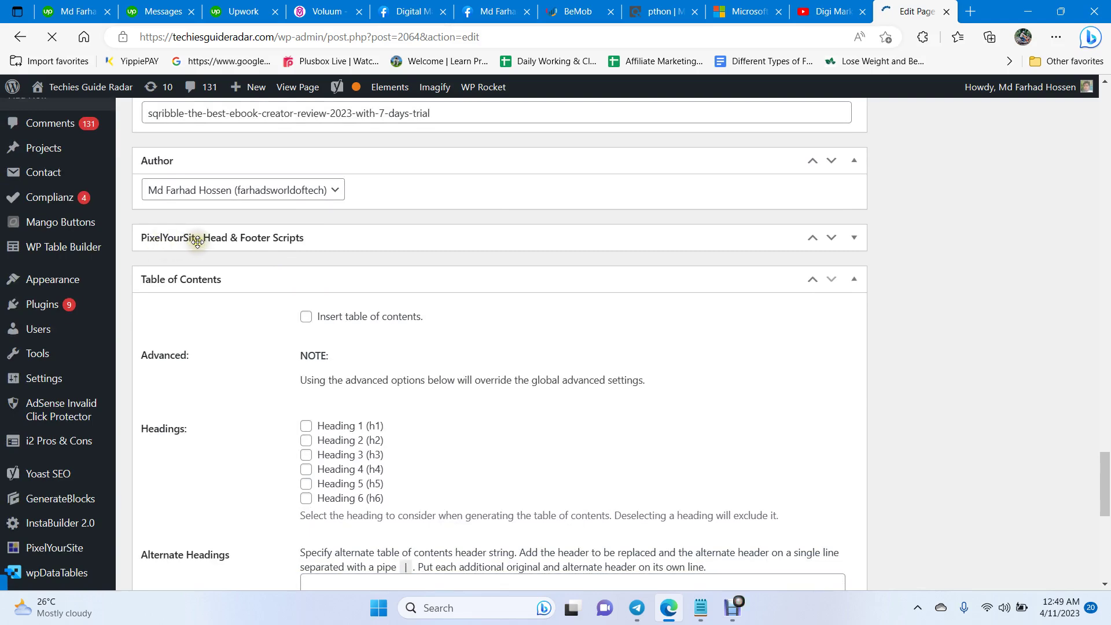
{"action": "left_click", "coordinate": [854, 238]}
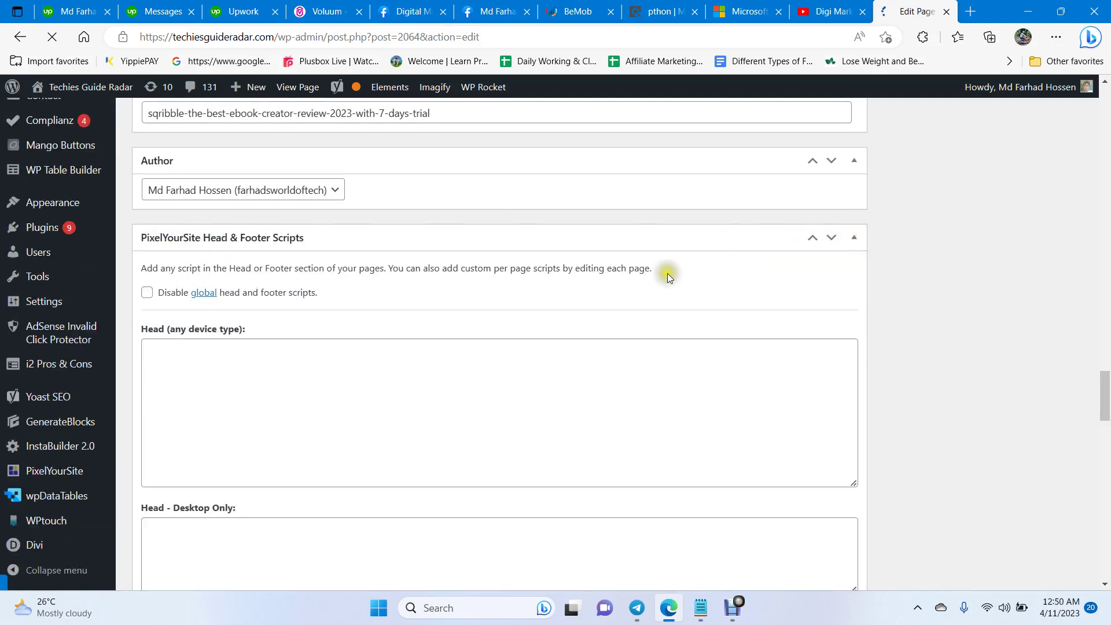
{"action": "scroll", "coordinate": [544, 295], "scroll_direction": "down", "scroll_amount": 4}
{"action": "scroll", "coordinate": [533, 293], "scroll_direction": "up", "scroll_amount": 3}
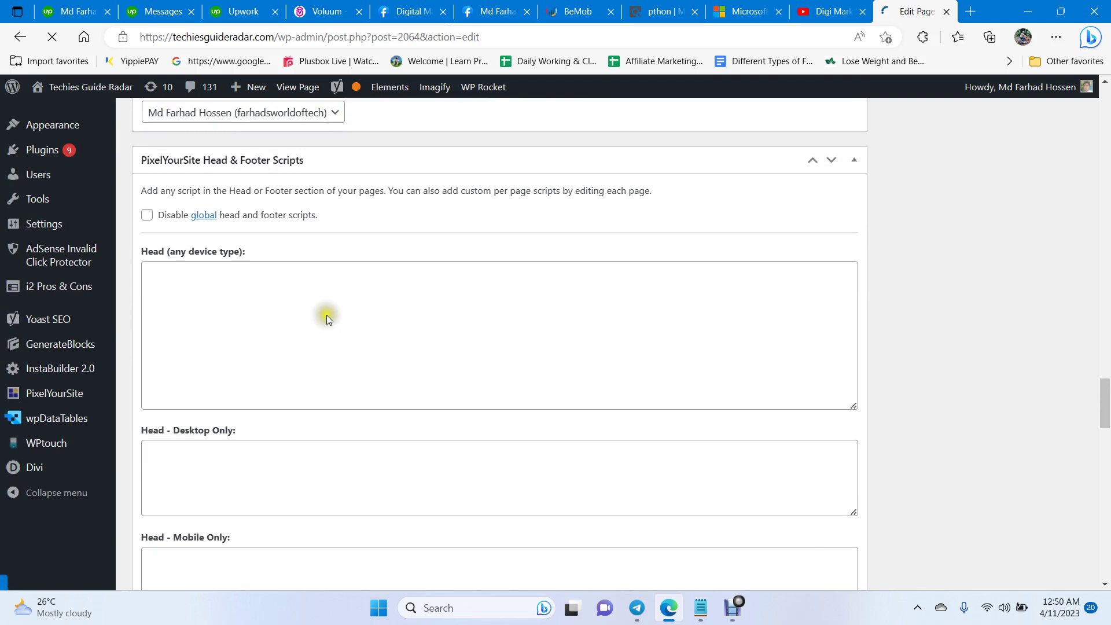
{"action": "left_click", "coordinate": [301, 314]}
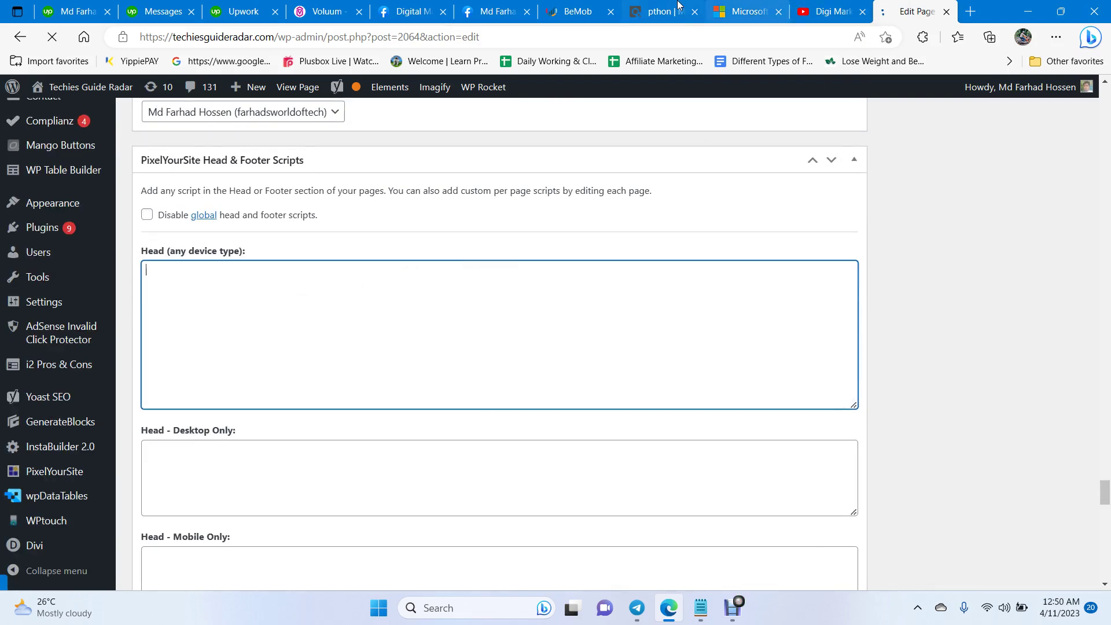
Switch to BeMob, copy the Landing Page Pixel (For No-Redirect Tracking) code, and return to the WordPress page editor.
{"action": "left_click", "coordinate": [578, 12]}
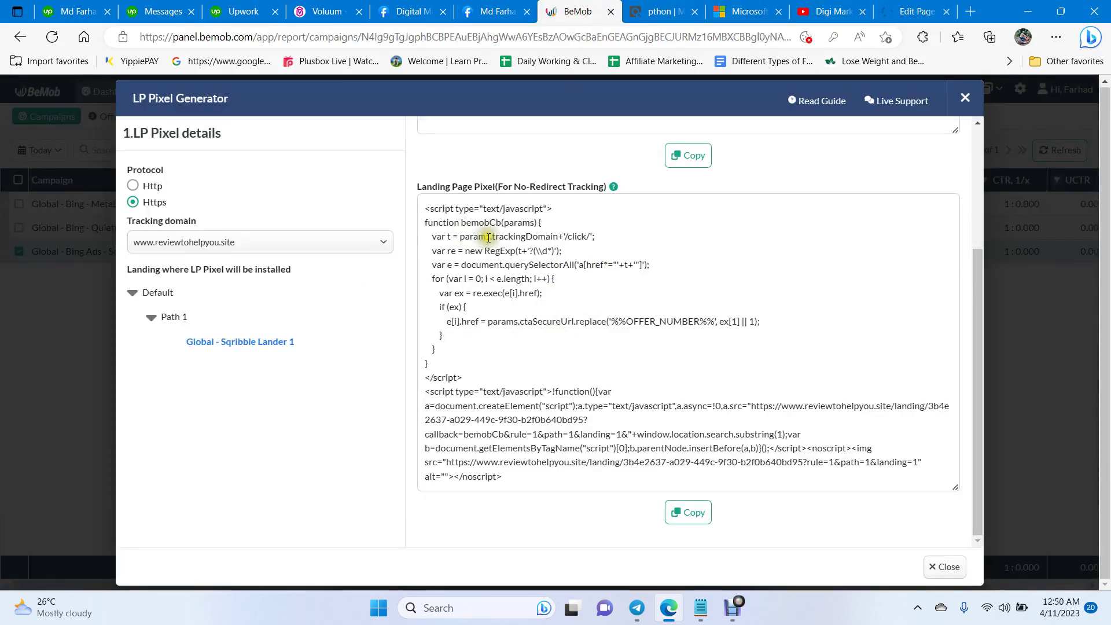
{"action": "left_click", "coordinate": [689, 513]}
{"action": "left_click", "coordinate": [906, 5]}
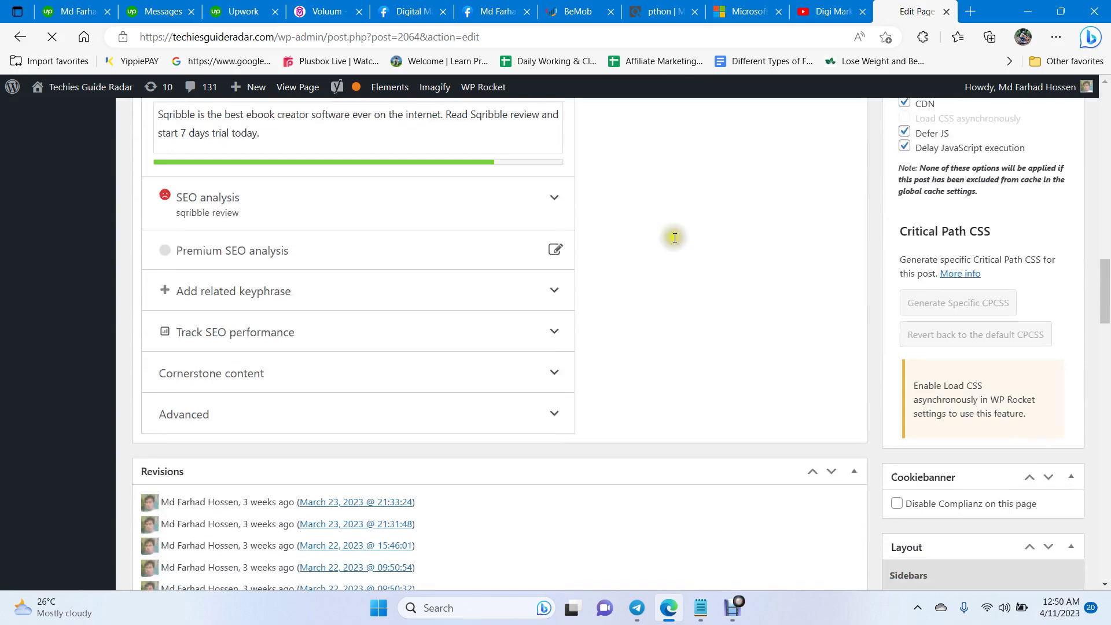
Expand the PixelYourSite Head & Footer Scripts section of the Sqribble review page.
{"action": "scroll", "coordinate": [675, 237], "scroll_direction": "down", "scroll_amount": 10}
{"action": "scroll", "coordinate": [777, 292], "scroll_direction": "down", "scroll_amount": 15}
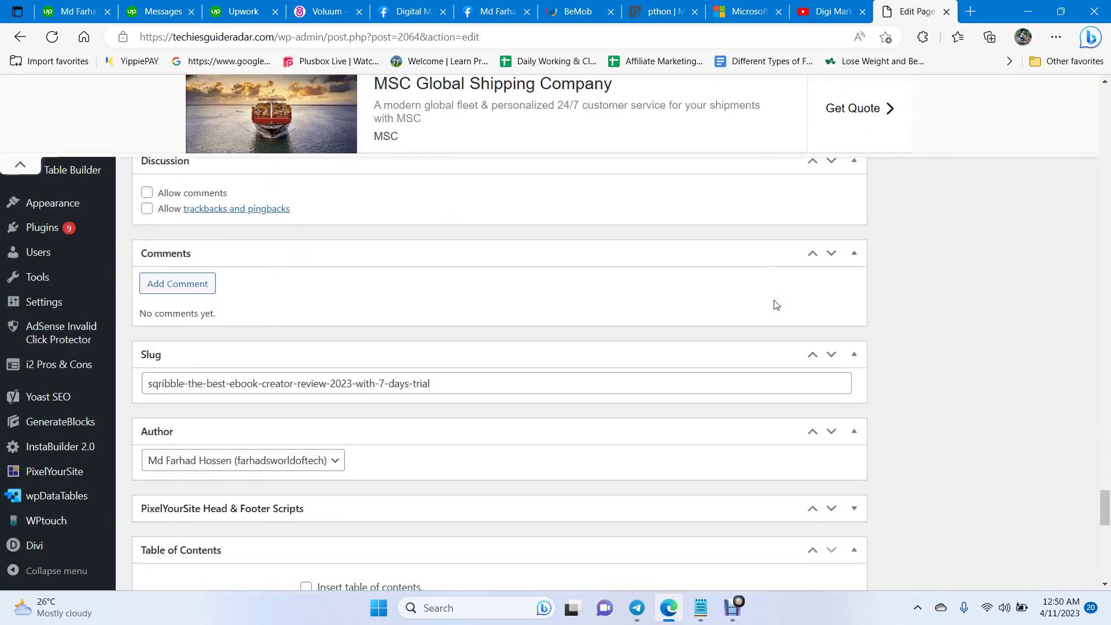
{"action": "scroll", "coordinate": [441, 317], "scroll_direction": "down", "scroll_amount": 5}
{"action": "scroll", "coordinate": [434, 333], "scroll_direction": "up", "scroll_amount": 2}
{"action": "scroll", "coordinate": [799, 276], "scroll_direction": "down", "scroll_amount": 1}
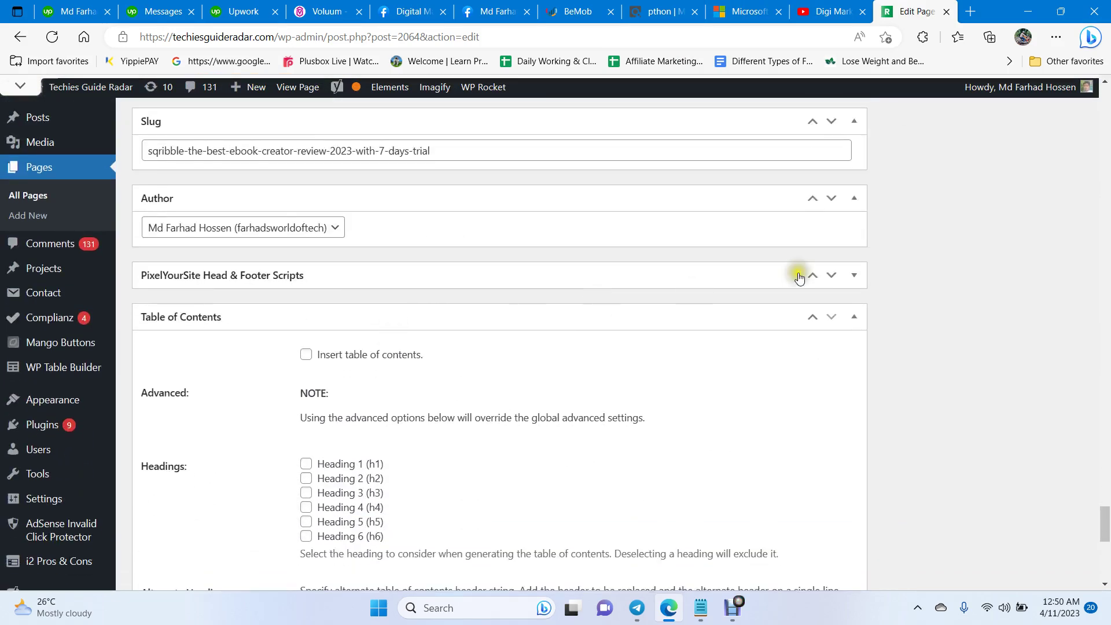
{"action": "left_click", "coordinate": [855, 275]}
{"action": "scroll", "coordinate": [661, 309], "scroll_direction": "down", "scroll_amount": 3}
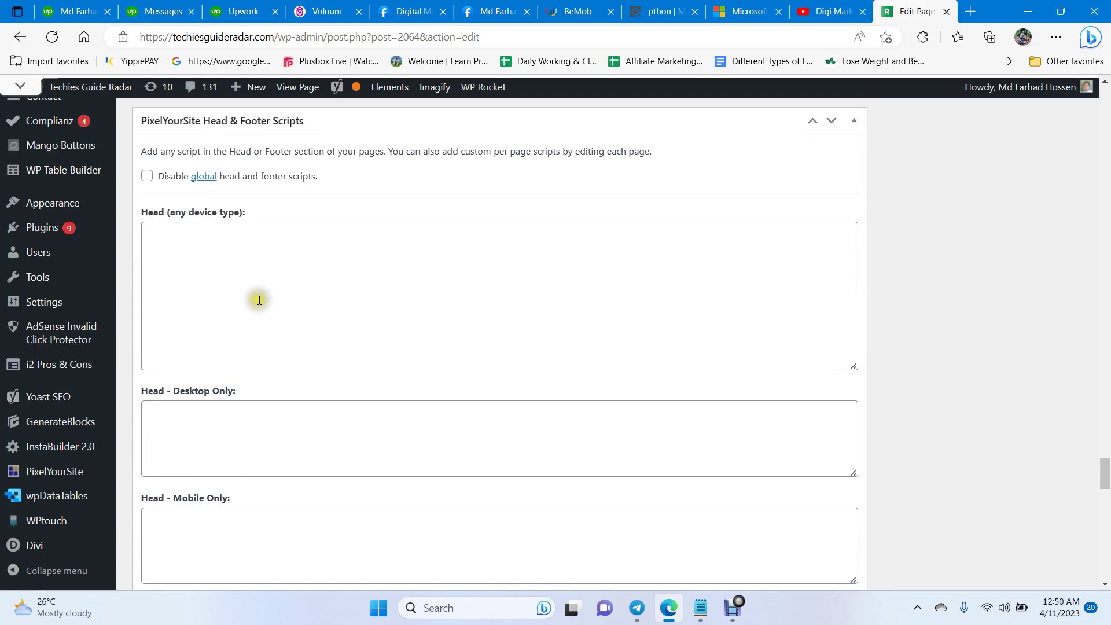
Paste the copied landing page pixel script into Footer (any device type) and check the pasted code.
{"action": "left_click", "coordinate": [263, 263]}
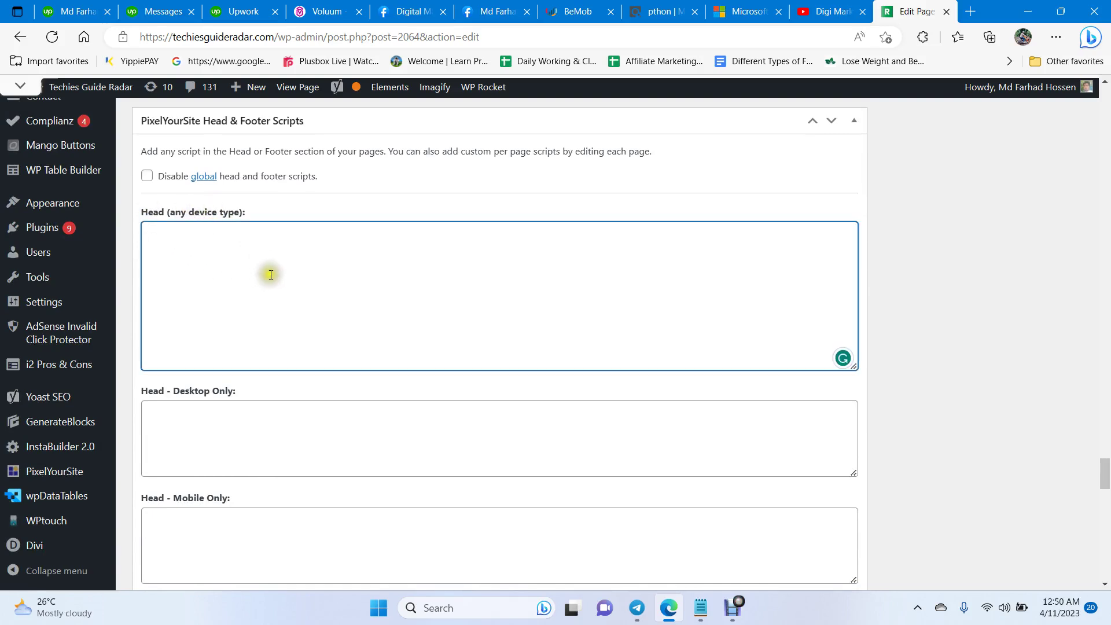
{"action": "scroll", "coordinate": [269, 266], "scroll_direction": "down", "scroll_amount": 4}
{"action": "left_click", "coordinate": [208, 422]}
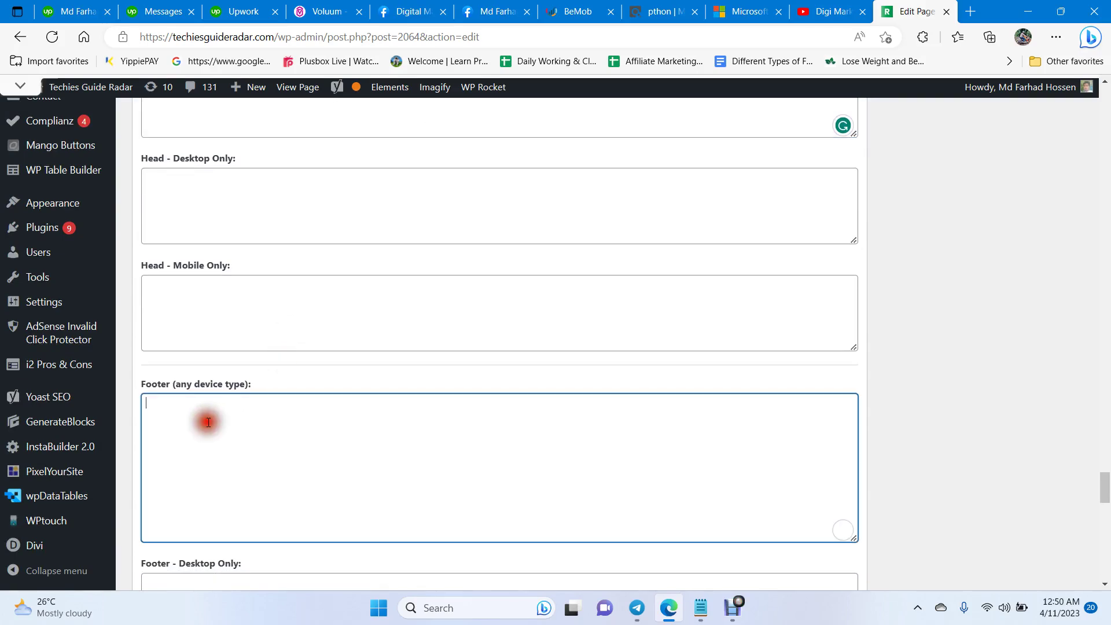
{"action": "key", "text": "ctrl+v"}
{"action": "scroll", "coordinate": [241, 426], "scroll_direction": "up", "scroll_amount": 2}
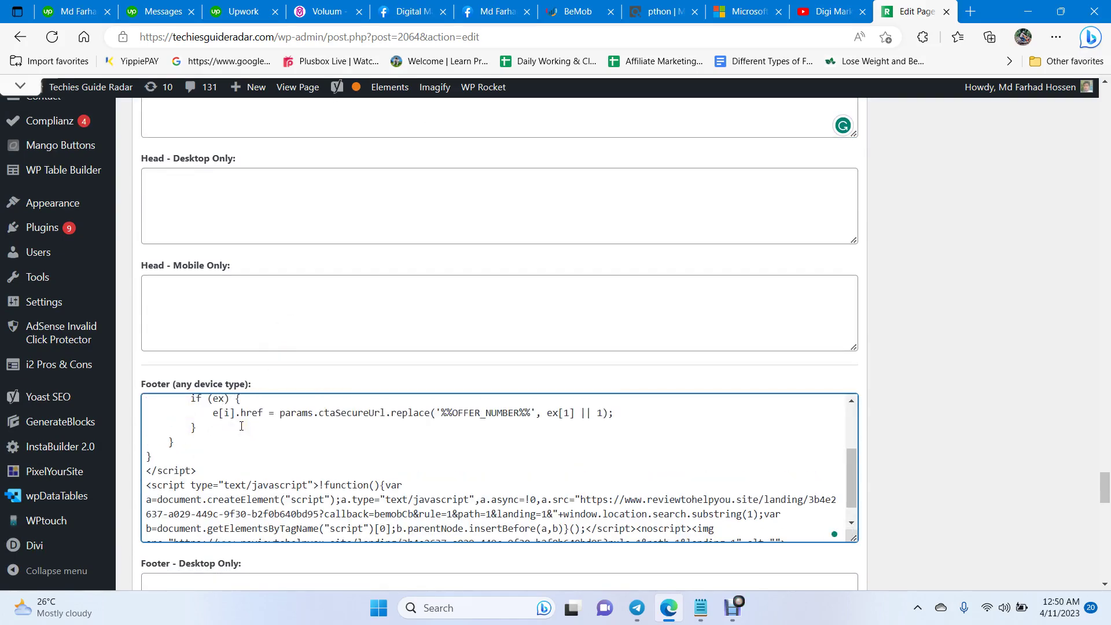
{"action": "scroll", "coordinate": [241, 426], "scroll_direction": "up", "scroll_amount": 5}
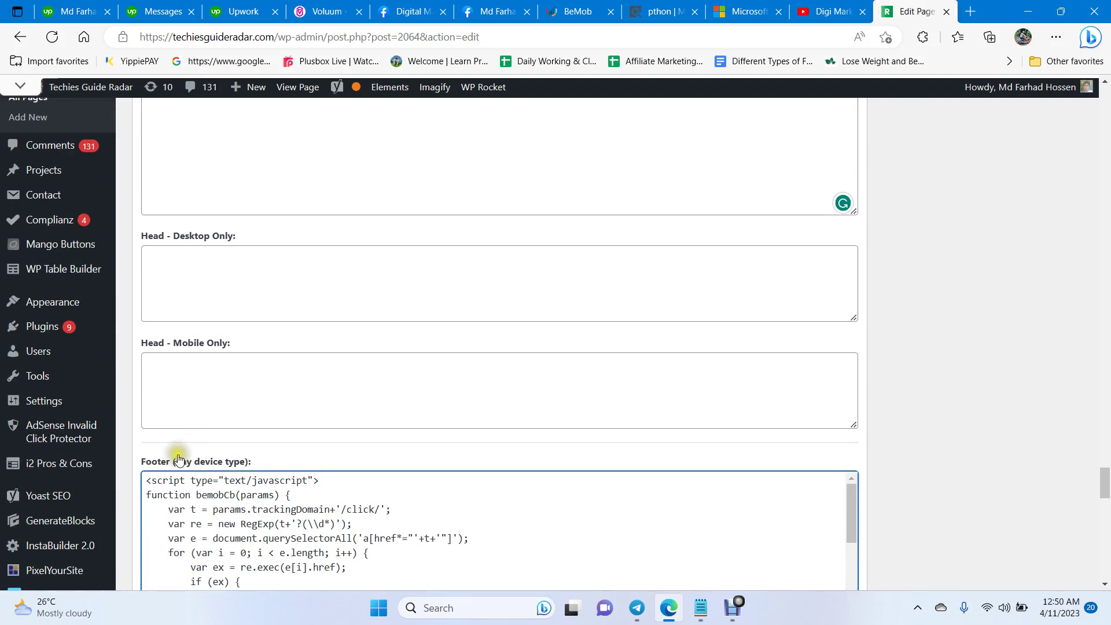
{"action": "scroll", "coordinate": [182, 301], "scroll_direction": "up", "scroll_amount": 3}
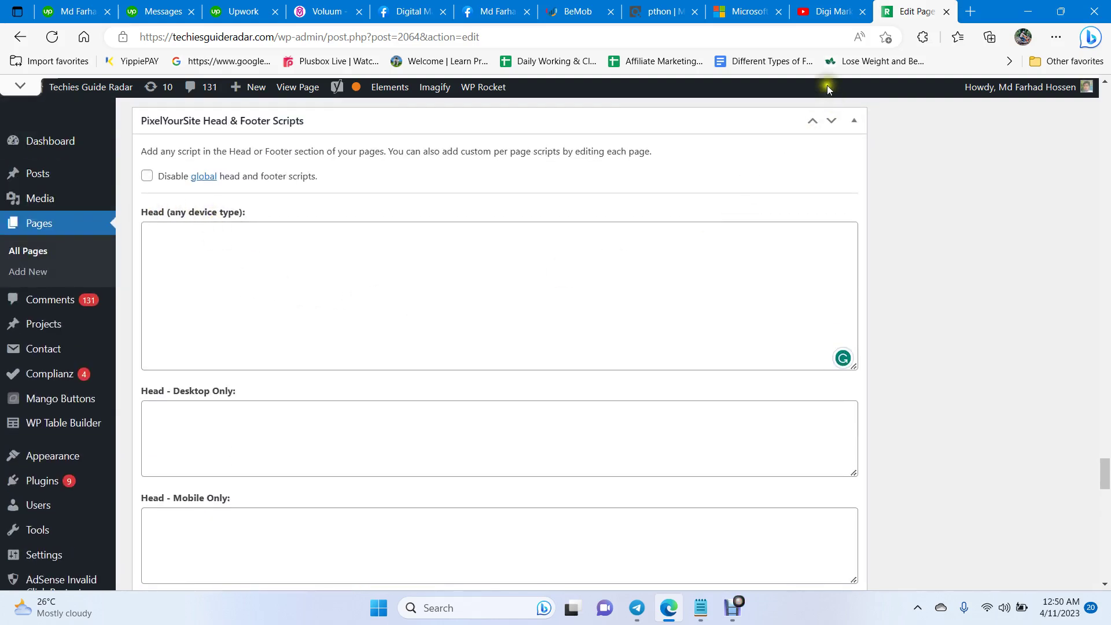
Copy the Meta Tag code from BeMob's LP Pixel Generator and paste it into the WordPress page's Head (any device type).
{"action": "left_click", "coordinate": [578, 12]}
{"action": "scroll", "coordinate": [472, 257], "scroll_direction": "up", "scroll_amount": 3}
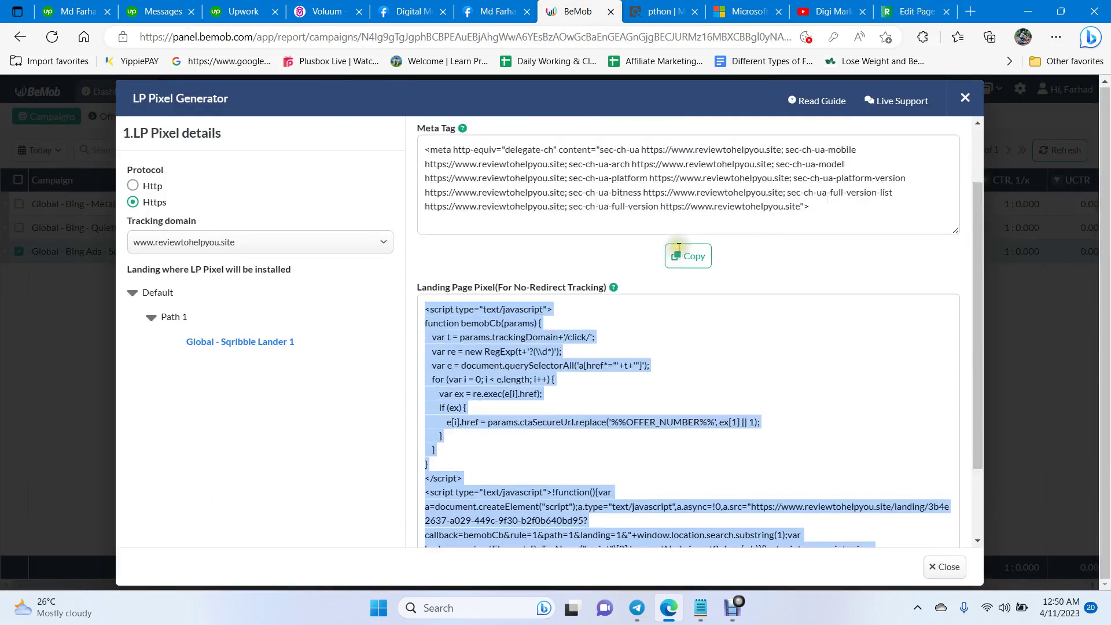
{"action": "left_click", "coordinate": [688, 337]}
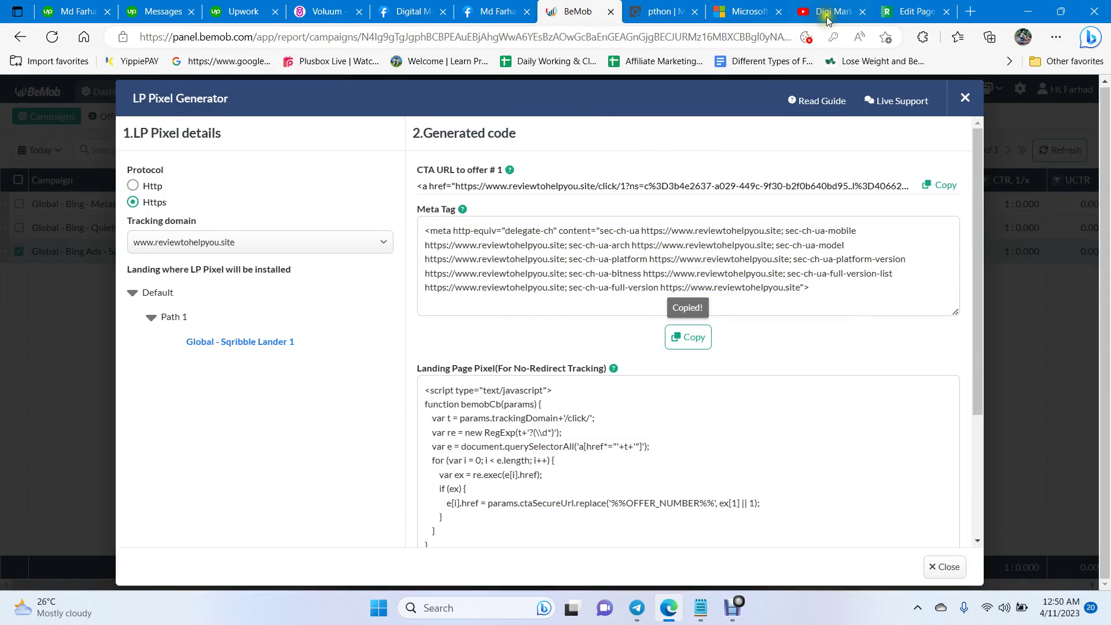
{"action": "left_click", "coordinate": [913, 12]}
{"action": "left_click", "coordinate": [219, 259]}
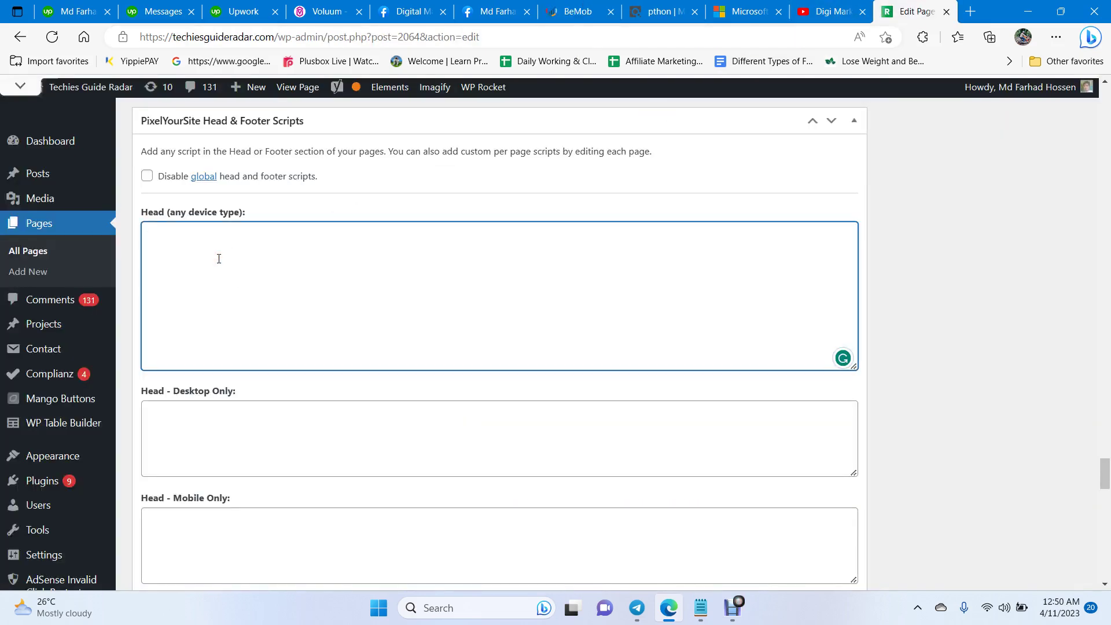
{"action": "key", "text": "ctrl+v"}
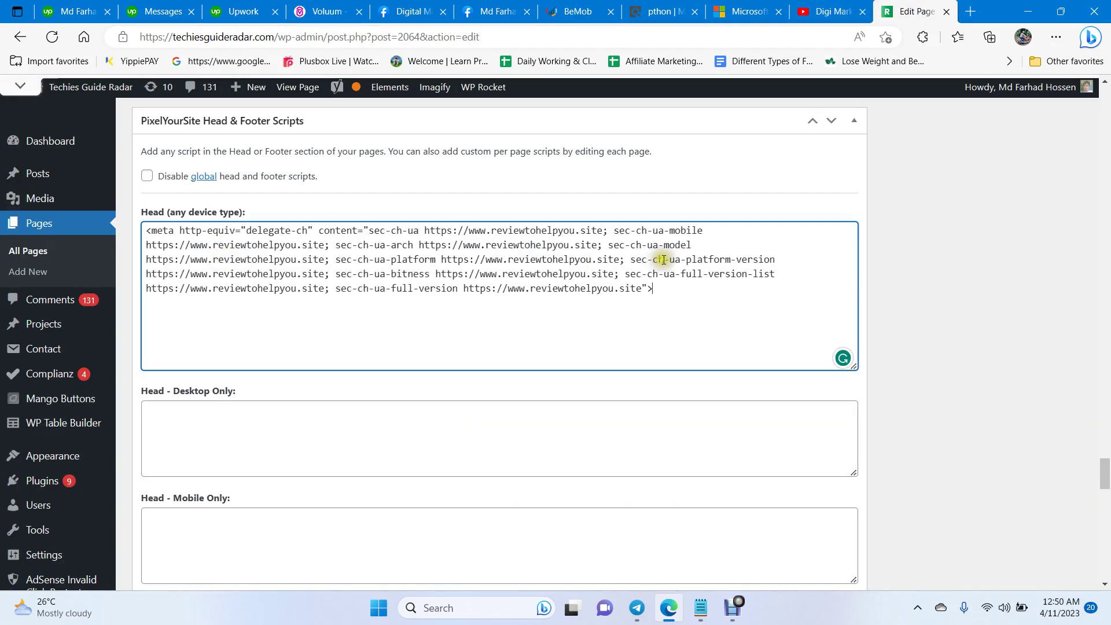
Update the Sqribble review page to save the added head and footer scripts.
{"action": "left_click_drag", "start_coordinate": [1105, 479], "coordinate": [1106, 152]}
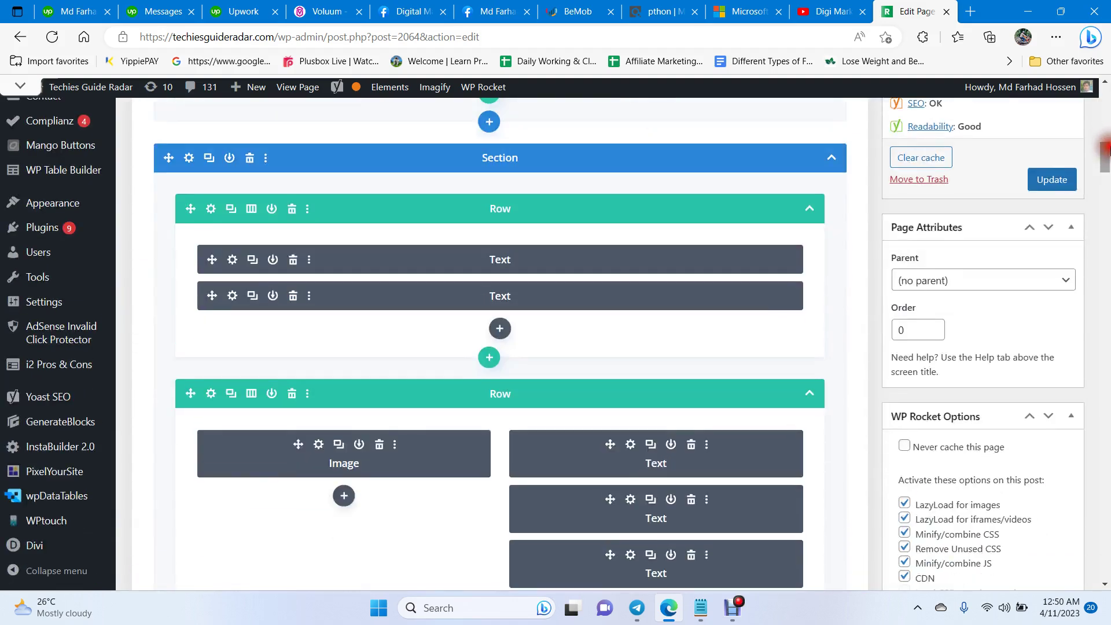
{"action": "left_click", "coordinate": [1055, 180]}
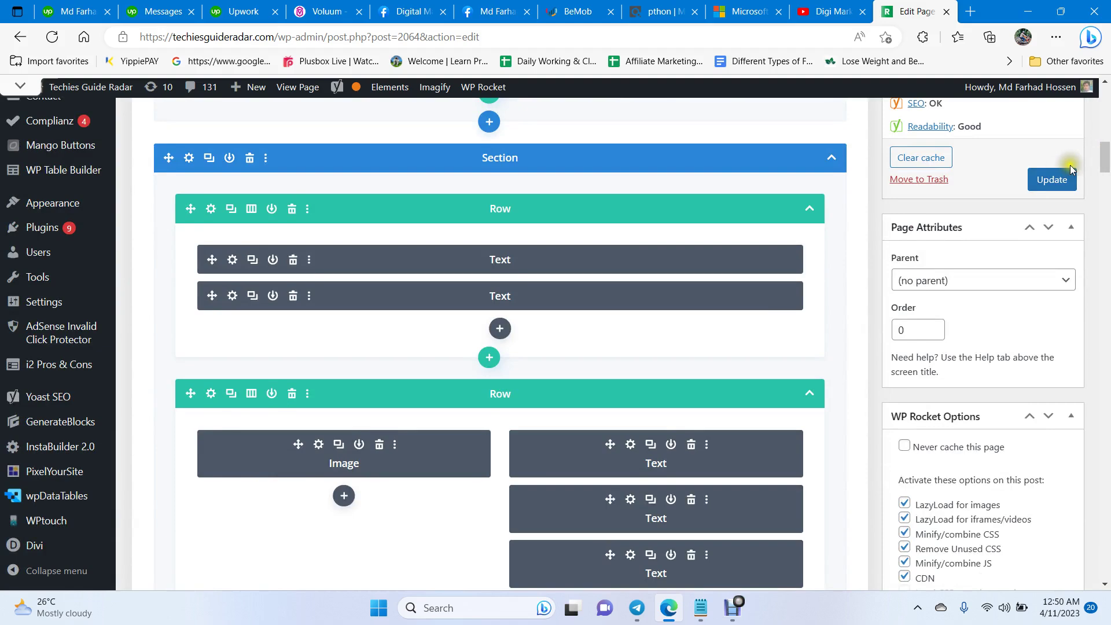
{"action": "left_click_drag", "start_coordinate": [1104, 155], "coordinate": [1104, 126]}
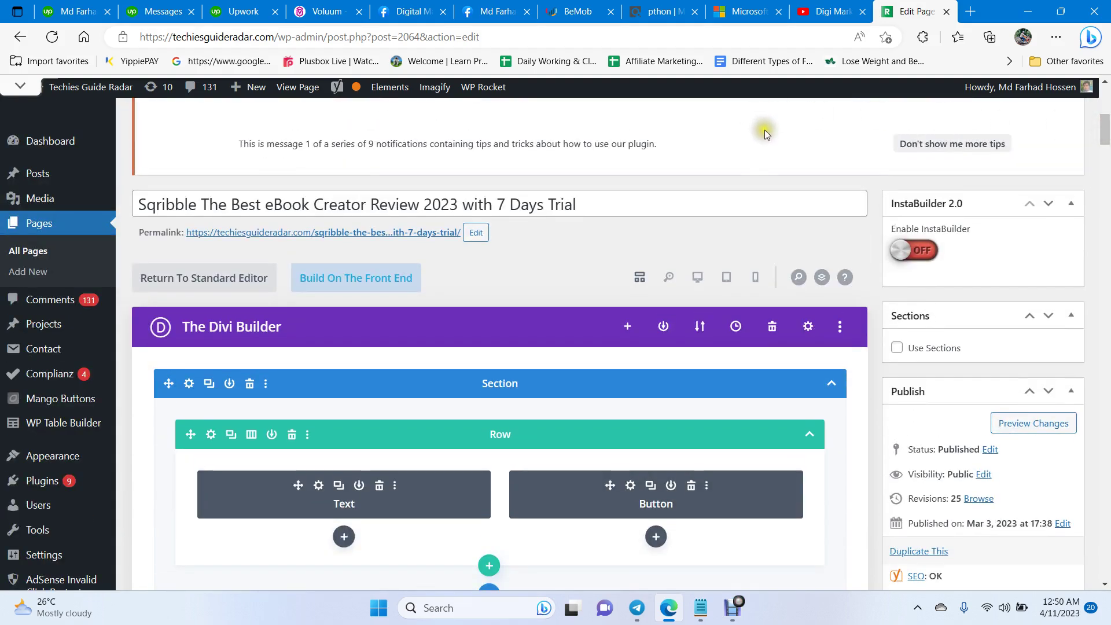
Copy the CTA URL to offer #1 from BeMob's LP Pixel Generator and paste it into Notepad below the campaign URL.
{"action": "left_click", "coordinate": [573, 12]}
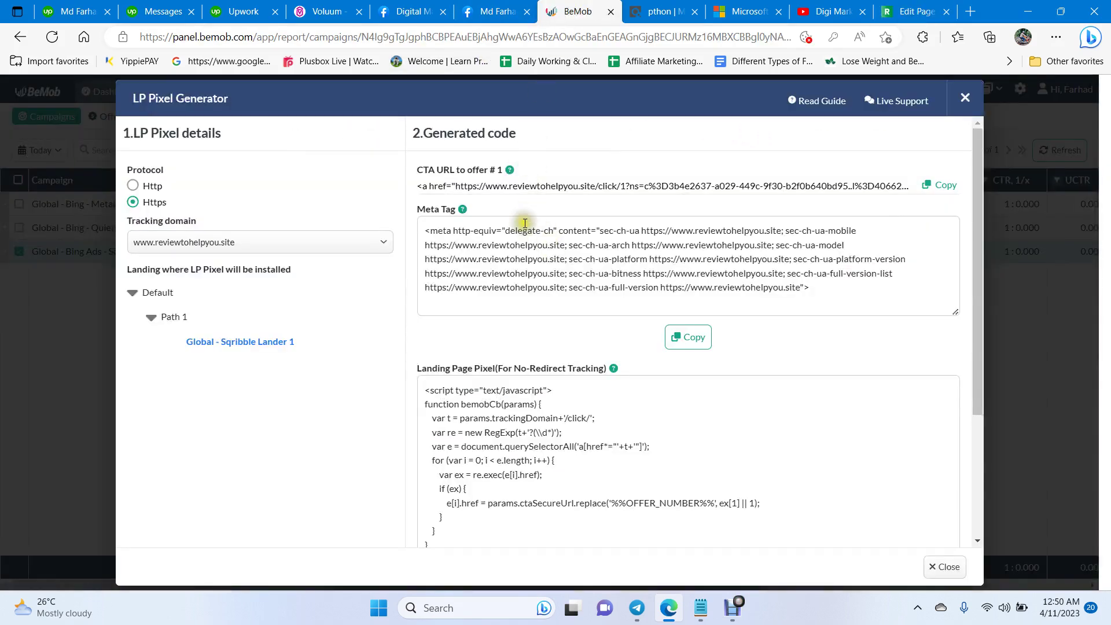
{"action": "left_click", "coordinate": [940, 186]}
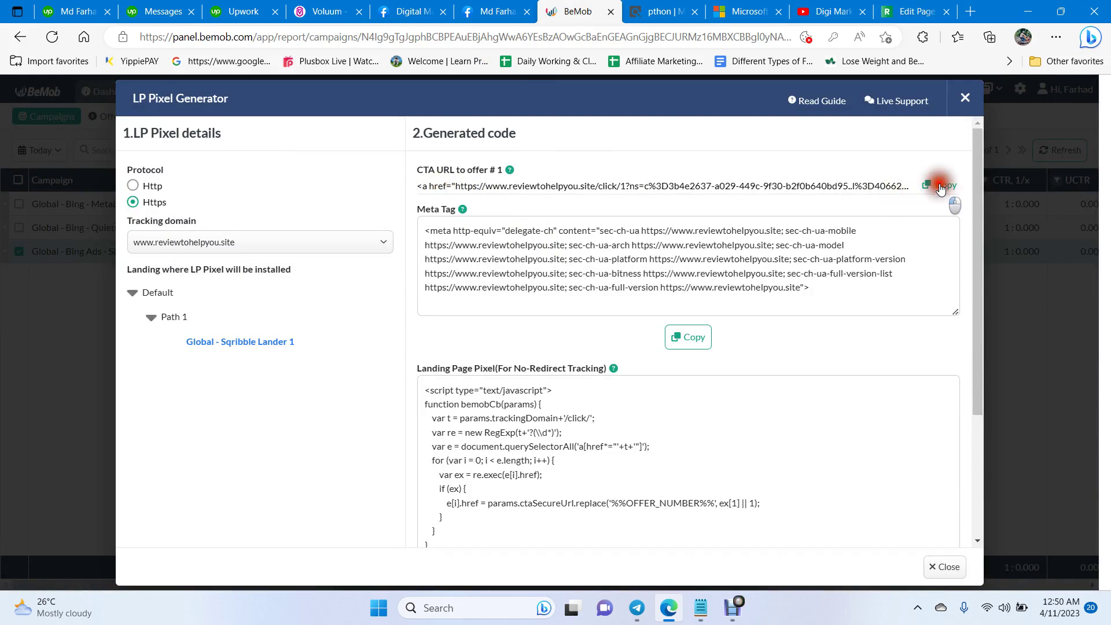
{"action": "left_click", "coordinate": [701, 608]}
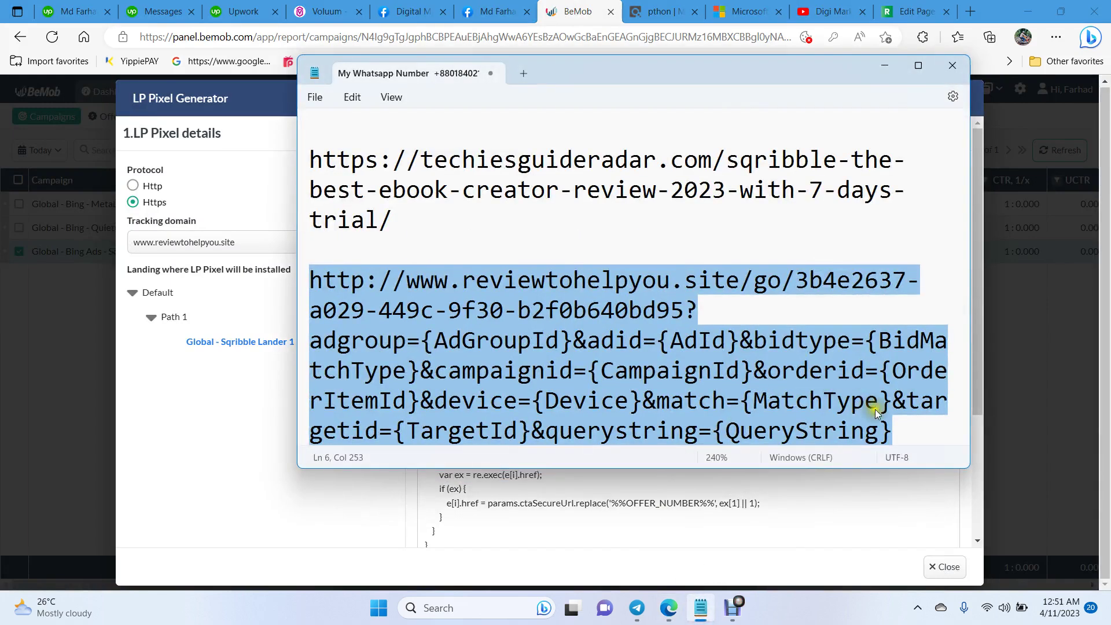
{"action": "left_click", "coordinate": [915, 432]}
{"action": "key", "text": "Return"}
{"action": "key", "text": "Return"}
{"action": "key", "text": "Return"}
{"action": "key", "text": "Return"}
{"action": "key", "text": "Return"}
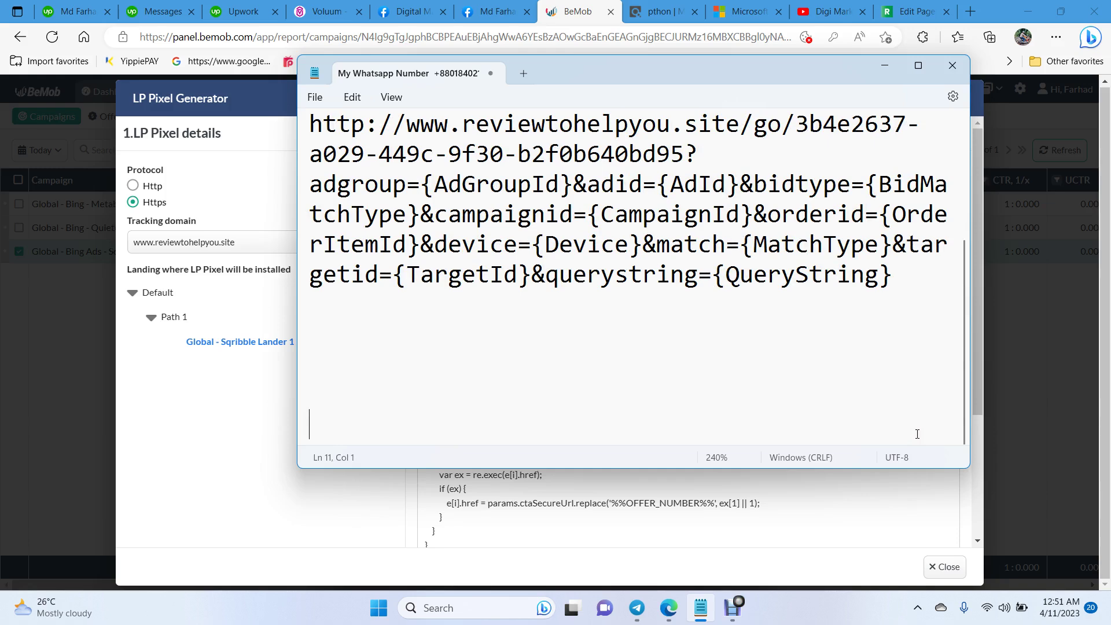
{"action": "key", "text": "ctrl+v"}
Strip the <a href=" opening and the ">Click me!</a> ending from the pasted CTA code and copy the bare click URL.
{"action": "left_click_drag", "start_coordinate": [393, 339], "coordinate": [312, 318]}
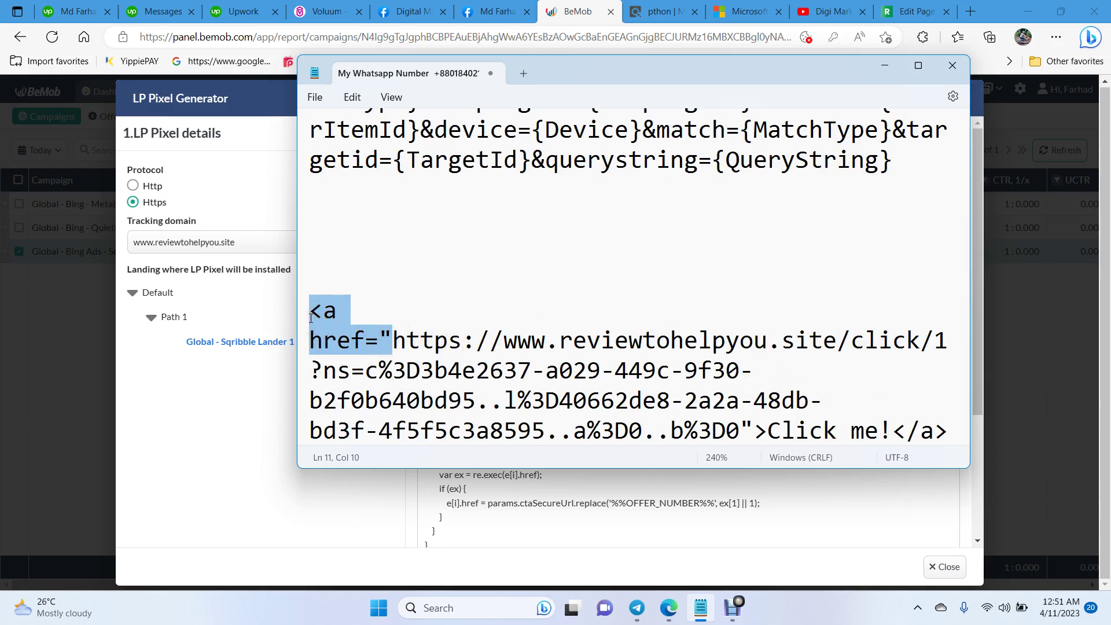
{"action": "left_click", "coordinate": [383, 336]}
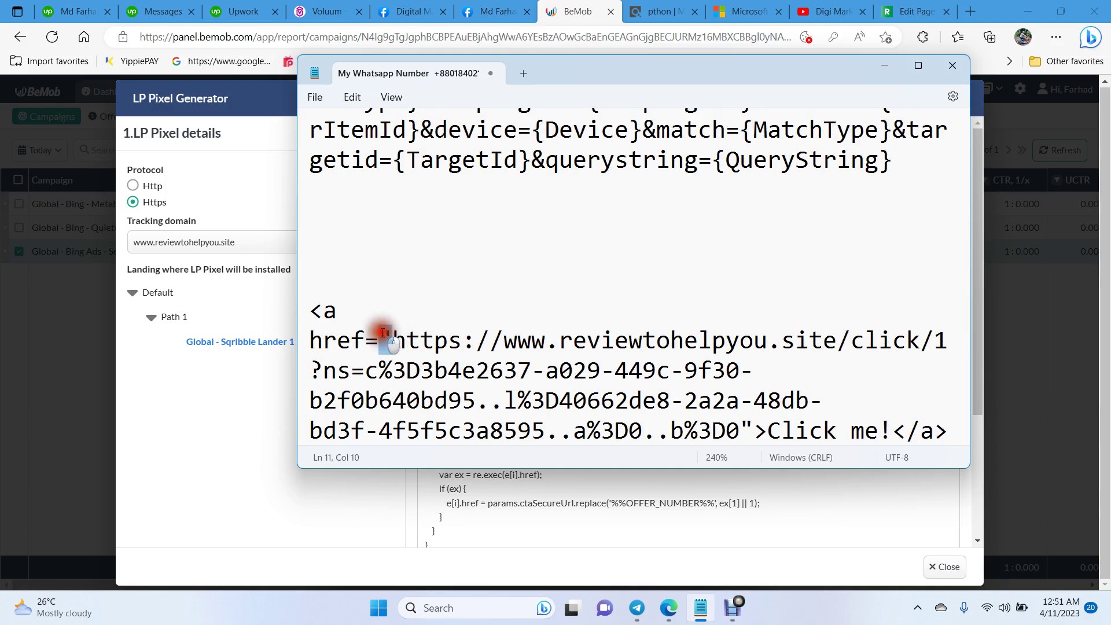
{"action": "left_click_drag", "start_coordinate": [383, 334], "coordinate": [305, 318]}
{"action": "key", "text": "BackSpace"}
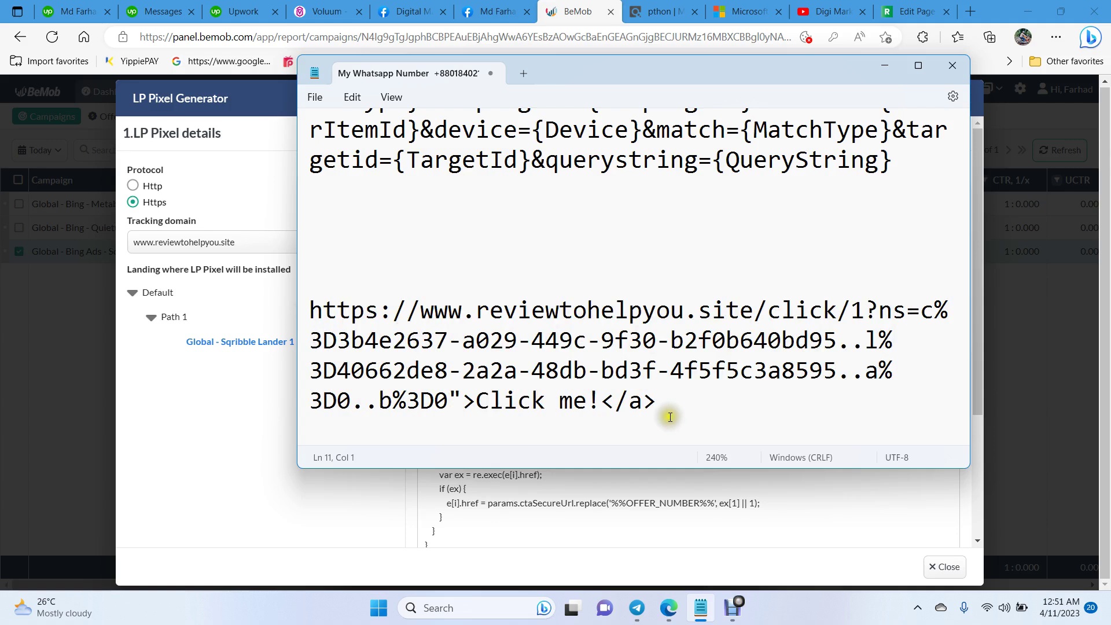
{"action": "left_click", "coordinate": [450, 392]}
{"action": "left_click_drag", "start_coordinate": [451, 392], "coordinate": [677, 403]}
{"action": "key", "text": "BackSpace"}
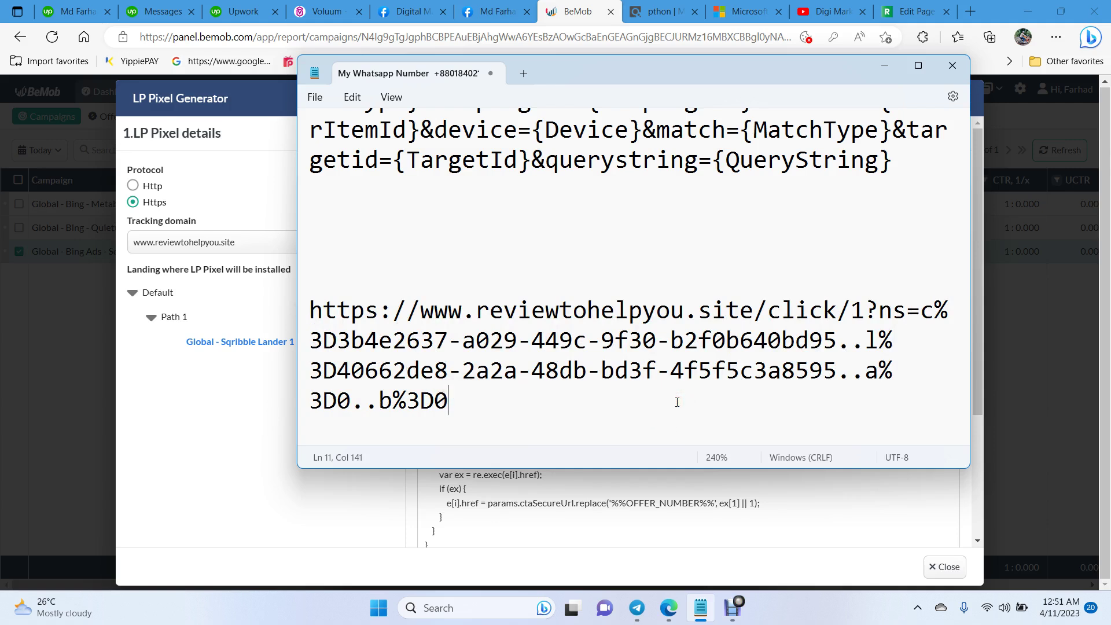
{"action": "left_click_drag", "start_coordinate": [450, 400], "coordinate": [303, 313]}
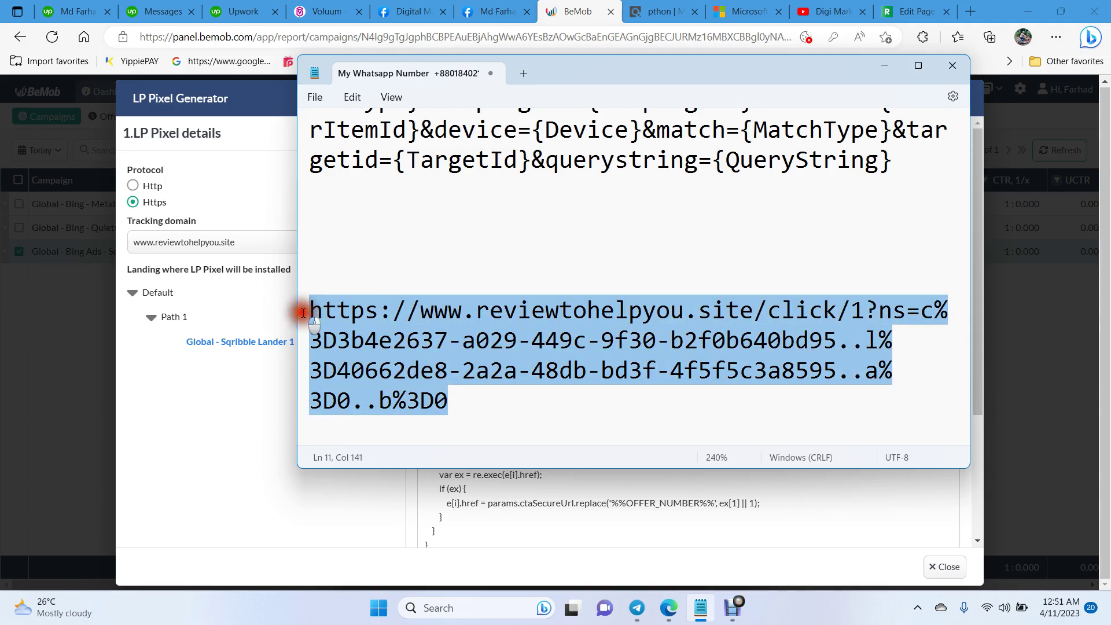
Open the Sqribble review page from its WordPress permalink in a new tab and enable the Divi Visual Builder.
{"action": "key", "text": "alt+Tab"}
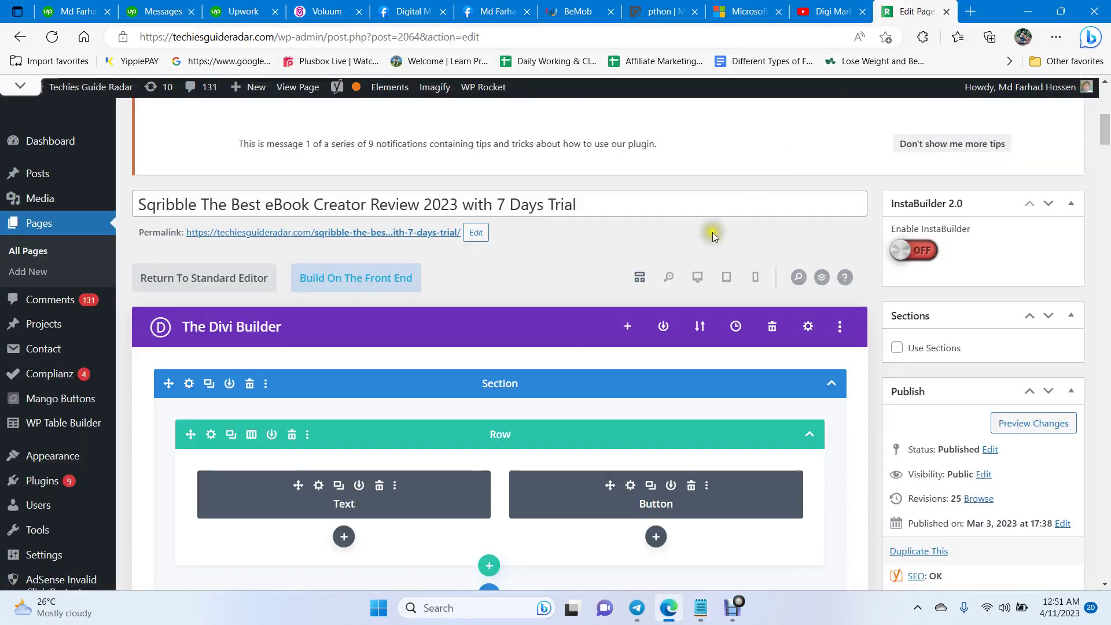
{"action": "scroll", "coordinate": [757, 199], "scroll_direction": "up", "scroll_amount": 8}
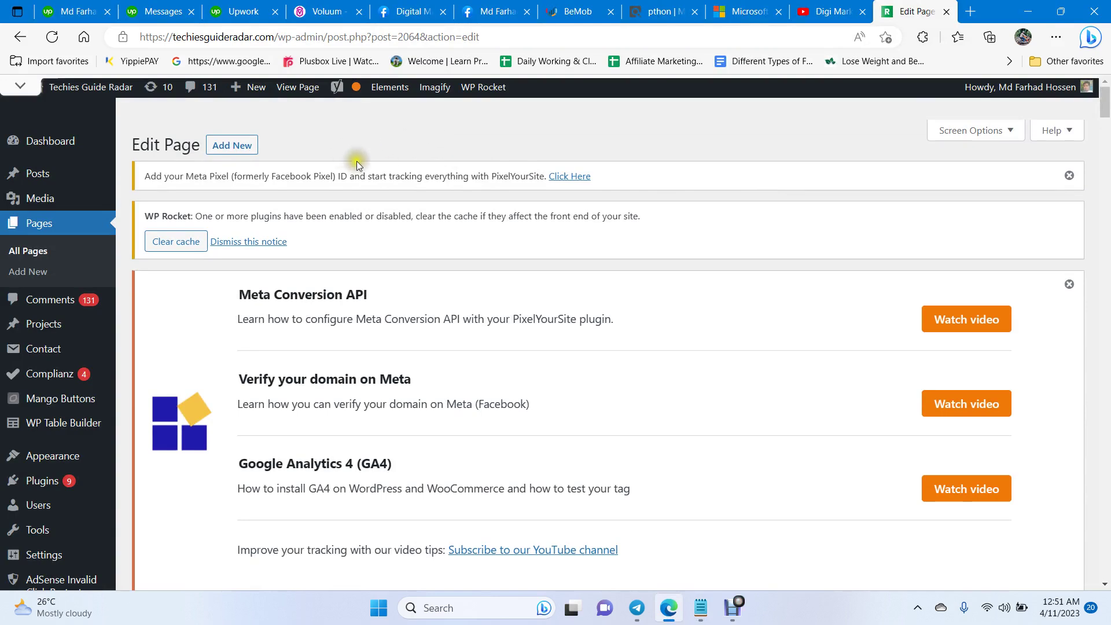
{"action": "scroll", "coordinate": [395, 235], "scroll_direction": "down", "scroll_amount": 8}
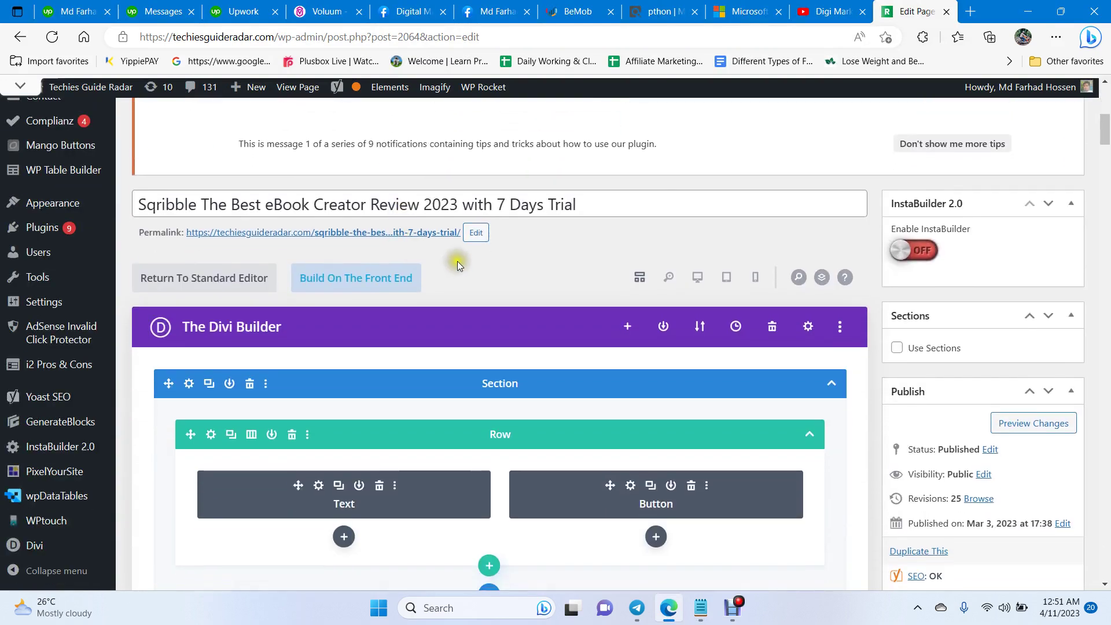
{"action": "right_click", "coordinate": [418, 234]}
{"action": "left_click", "coordinate": [492, 241]}
{"action": "key", "text": "ctrl+Tab"}
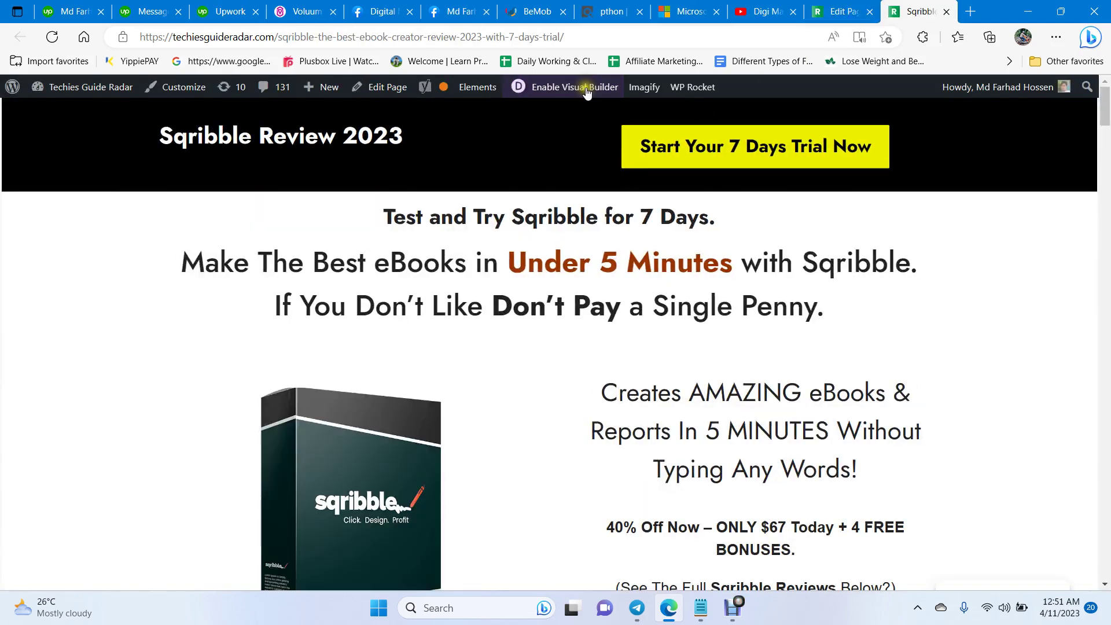
{"action": "left_click", "coordinate": [586, 92]}
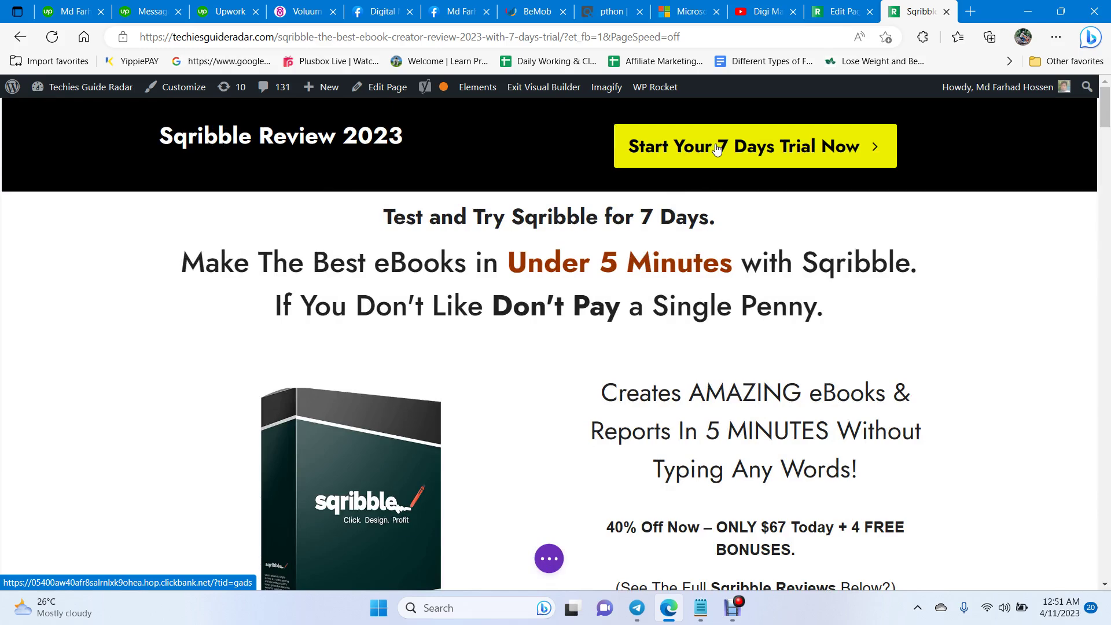
Replace the Button Link URL of the header's Start Your 7 Days Trial Now button with the copied BeMob click URL.
{"action": "mouse_move", "coordinate": [724, 142]}
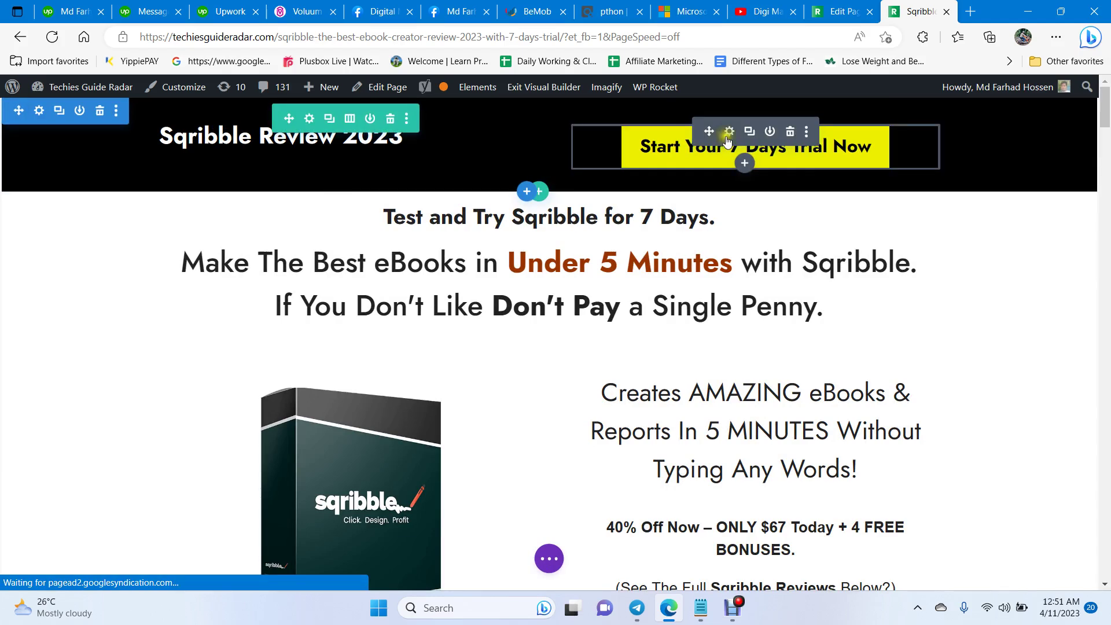
{"action": "left_click", "coordinate": [730, 136]}
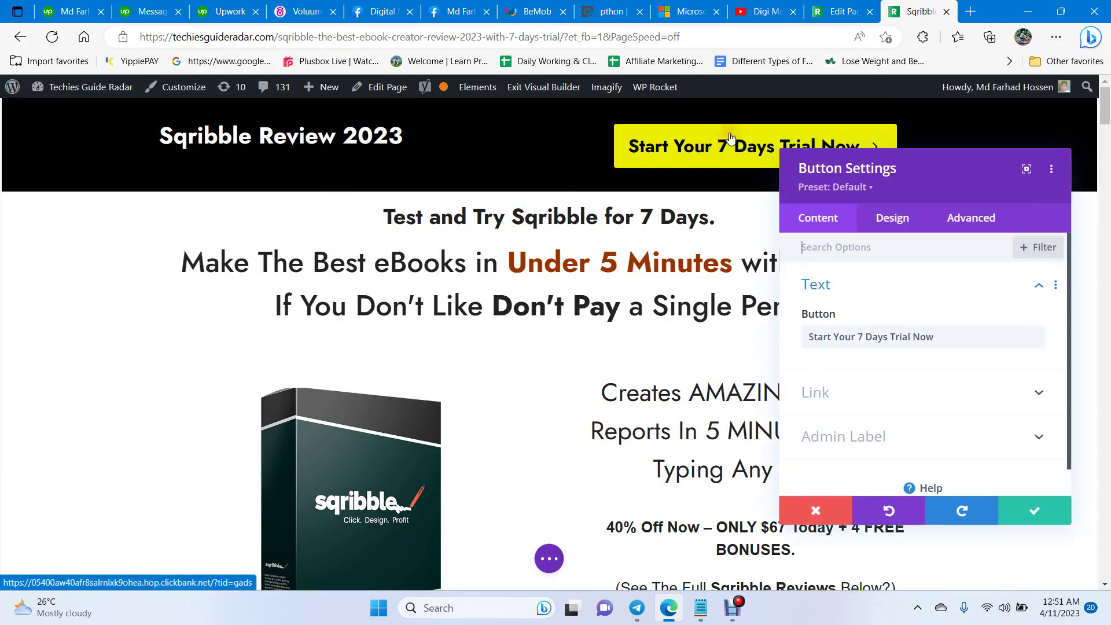
{"action": "left_click", "coordinate": [822, 389]}
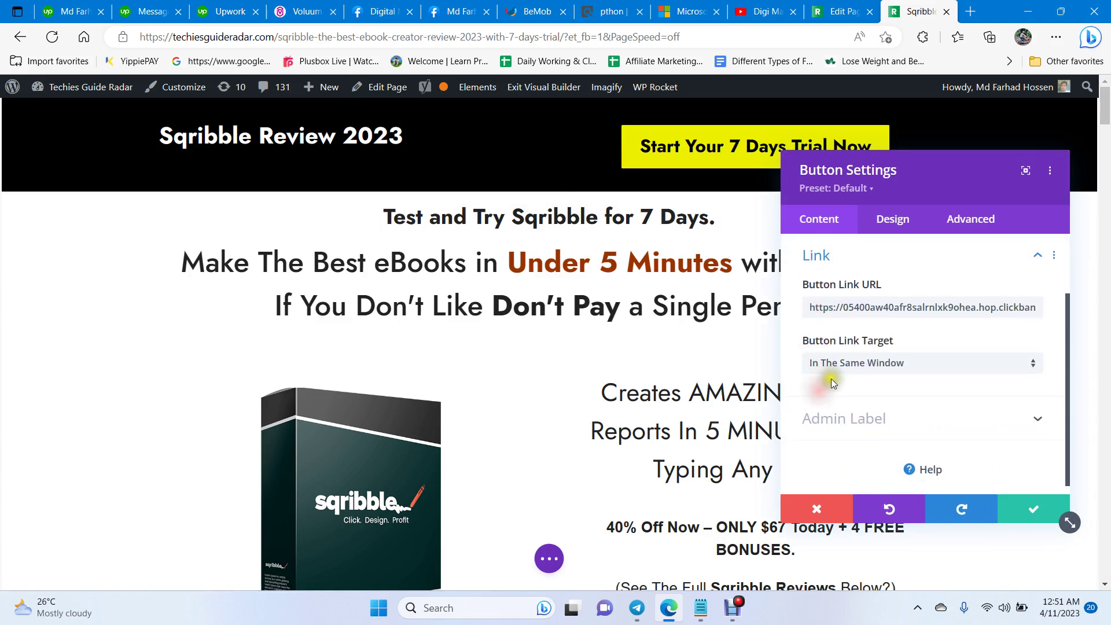
{"action": "triple_click", "coordinate": [857, 312]}
{"action": "key", "text": "BackSpace"}
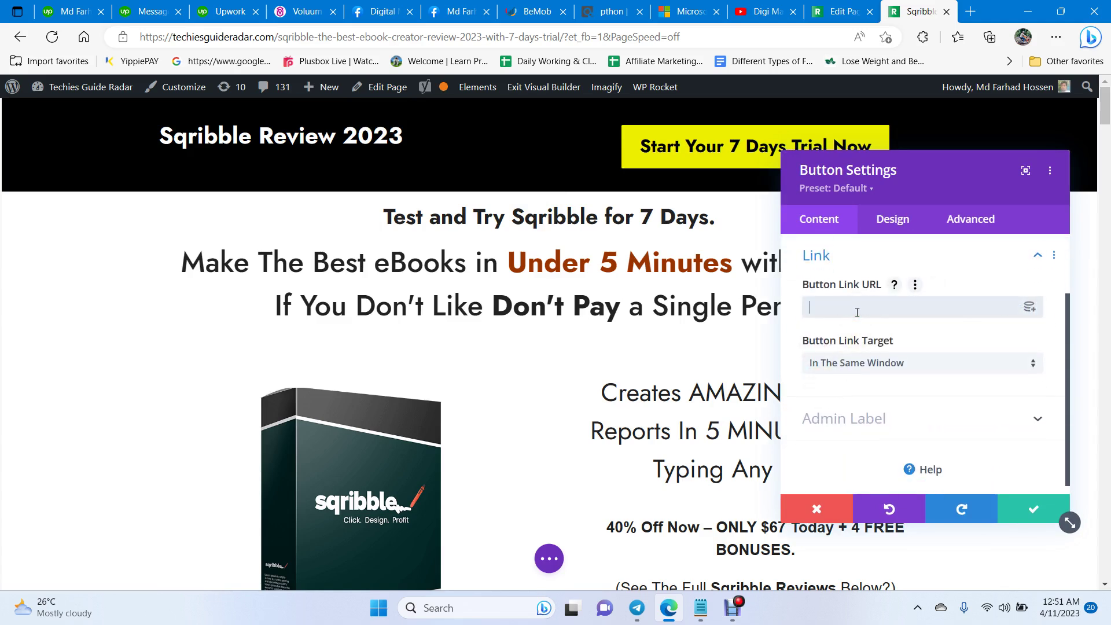
{"action": "key", "text": "ctrl+v"}
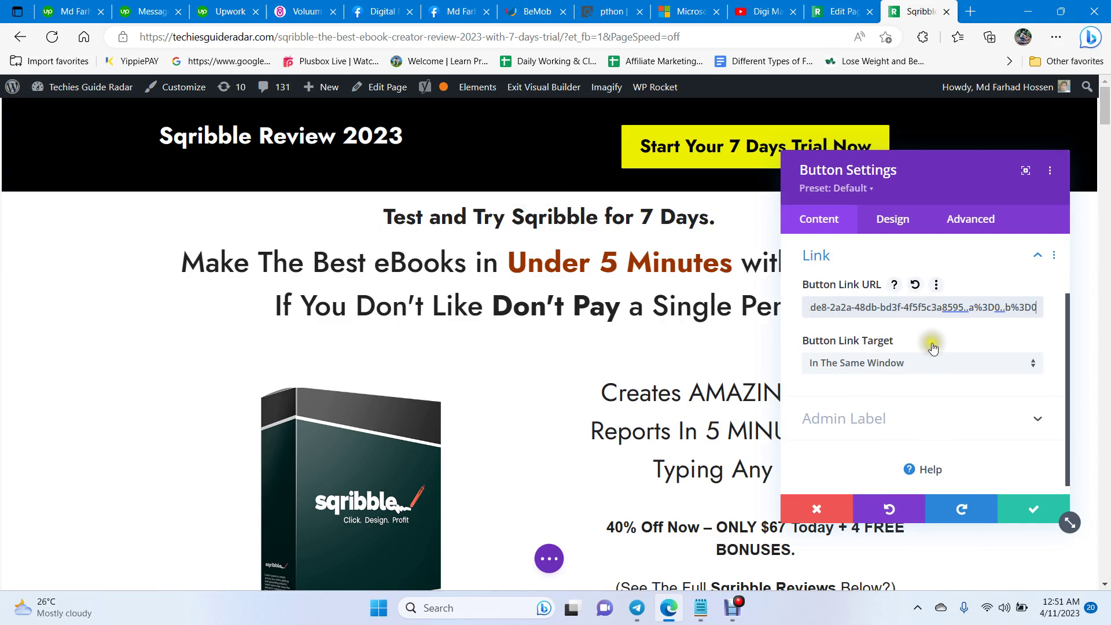
{"action": "scroll", "coordinate": [694, 388], "scroll_direction": "down", "scroll_amount": 5}
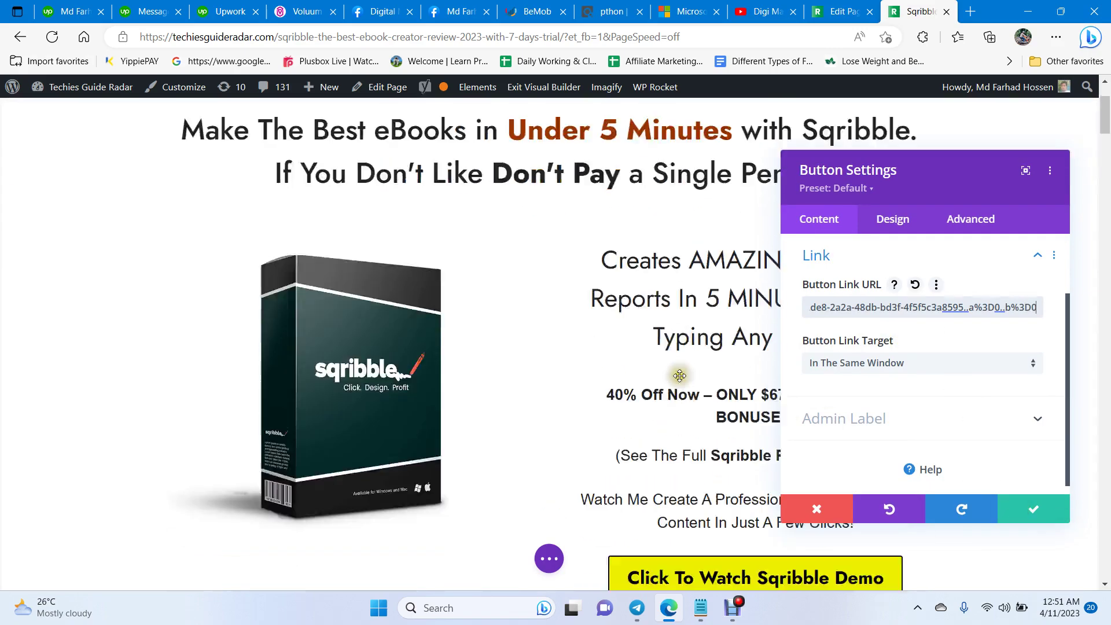
{"action": "scroll", "coordinate": [648, 408], "scroll_direction": "down", "scroll_amount": 5}
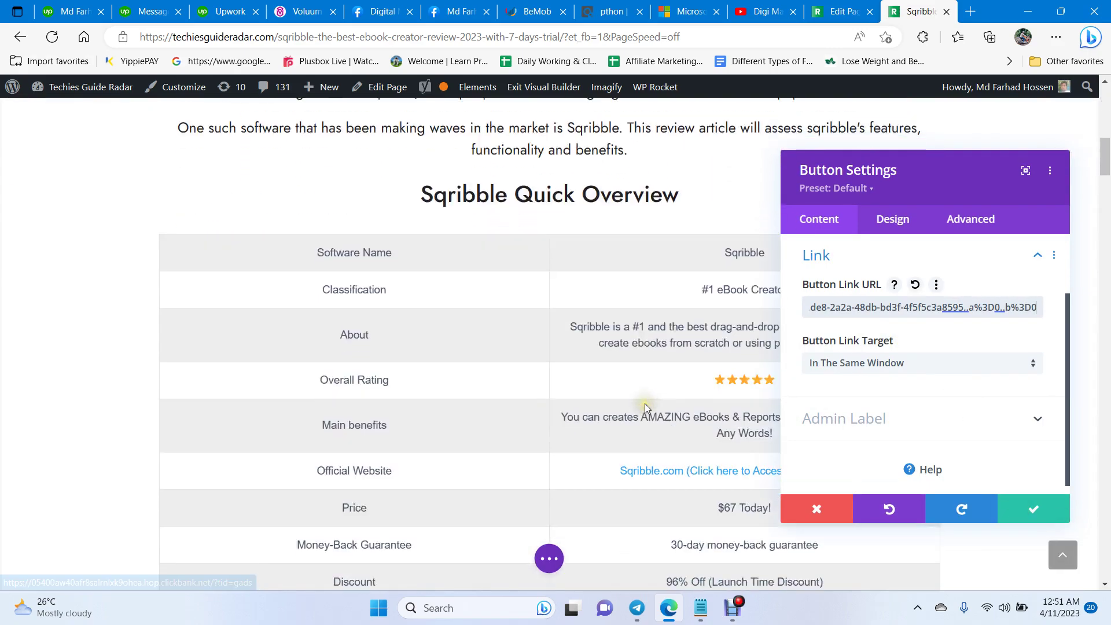
{"action": "scroll", "coordinate": [646, 394], "scroll_direction": "up", "scroll_amount": 10}
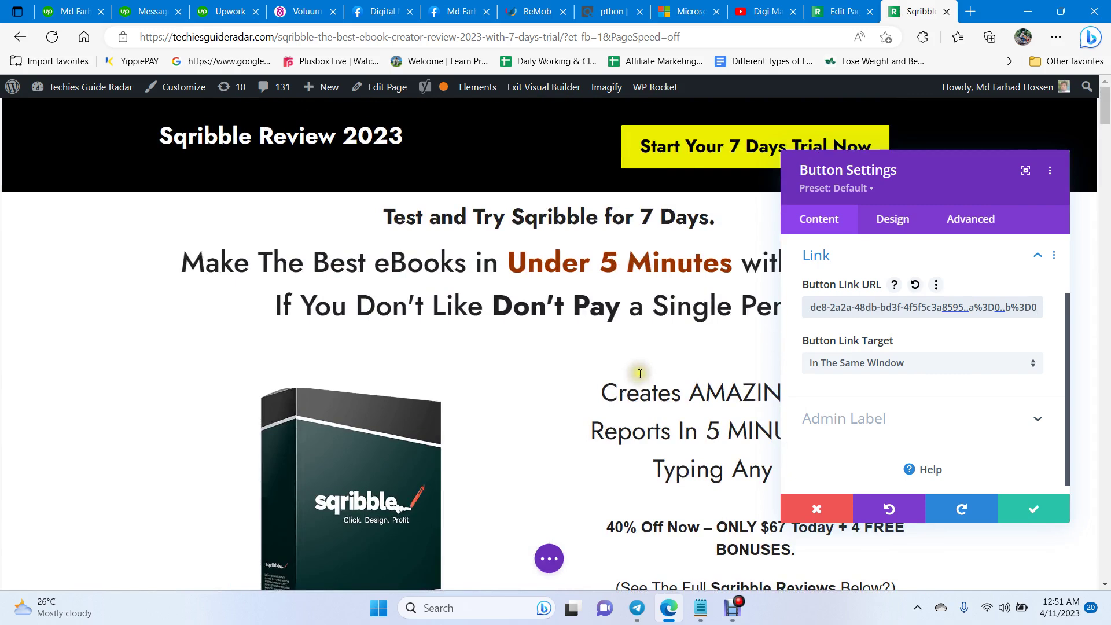
Clear the header button's link URL, restore the original ClickBank link and discard all changes in Button Settings.
{"action": "left_click", "coordinate": [845, 305]}
{"action": "key", "text": "ctrl+a"}
{"action": "key", "text": "BackSpace"}
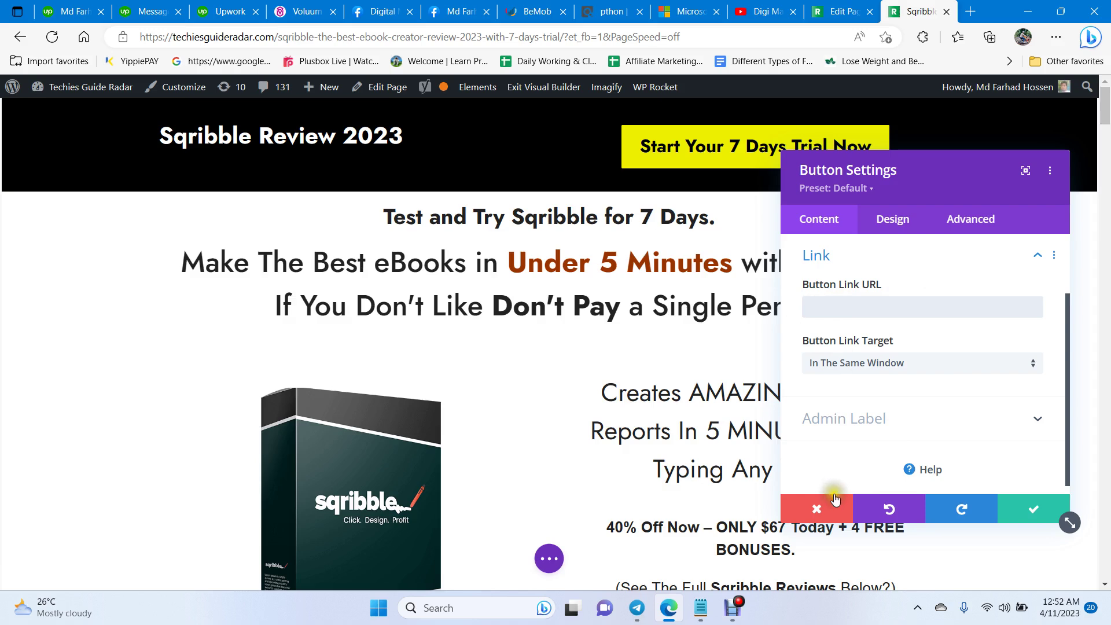
{"action": "key", "text": "ctrl+z"}
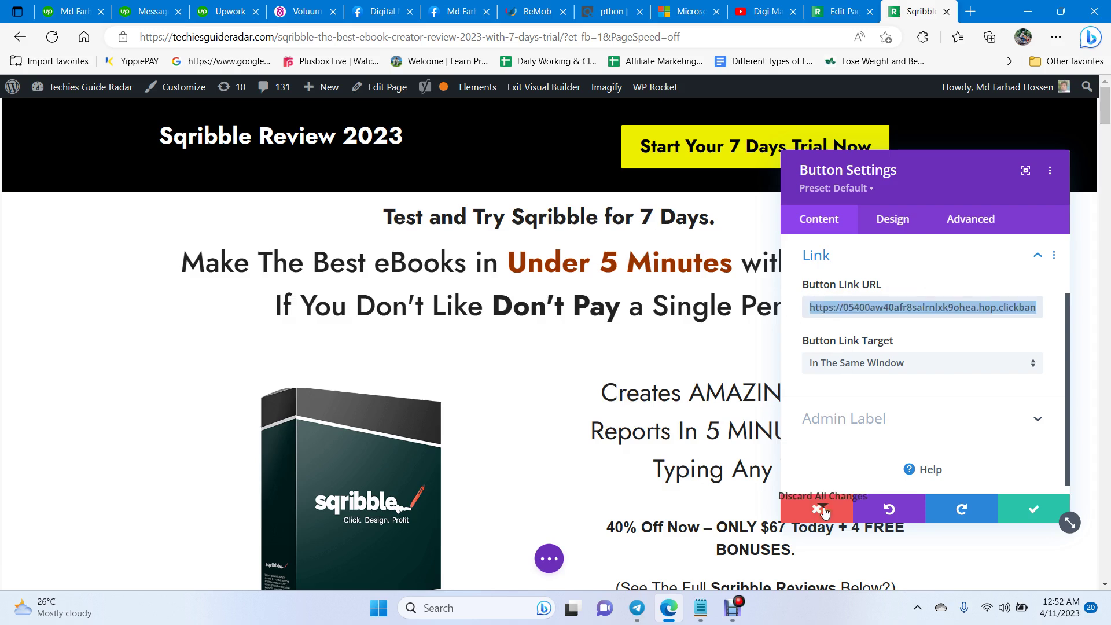
{"action": "left_click", "coordinate": [825, 511]}
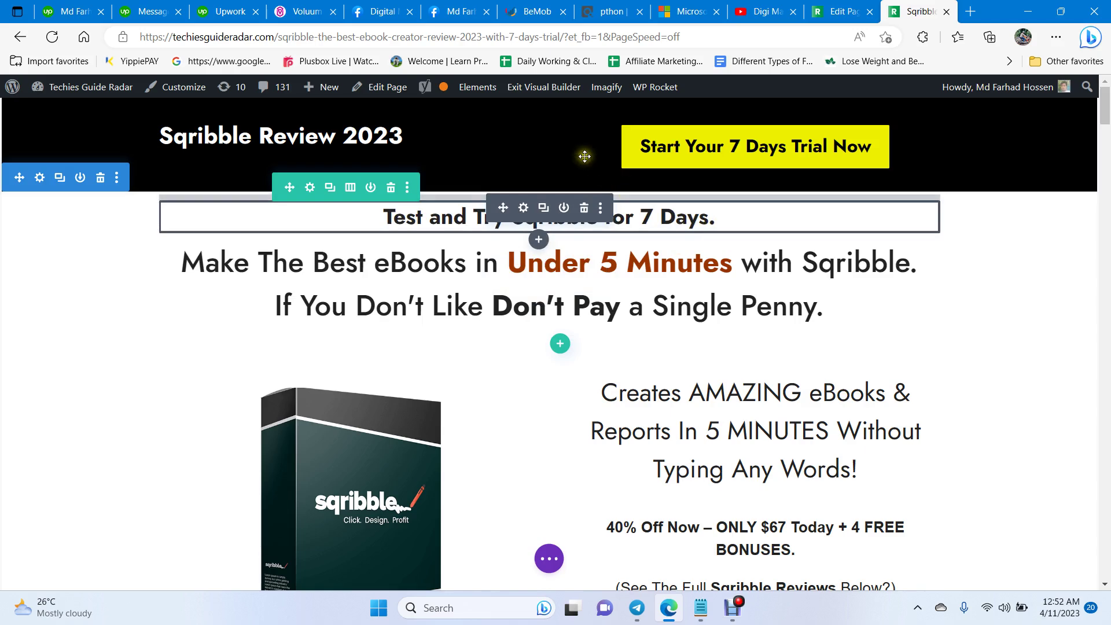
Return to BeMob and close the LP Pixel Generator and the Sqribble Campaign Links dialog.
{"action": "left_click", "coordinate": [531, 12]}
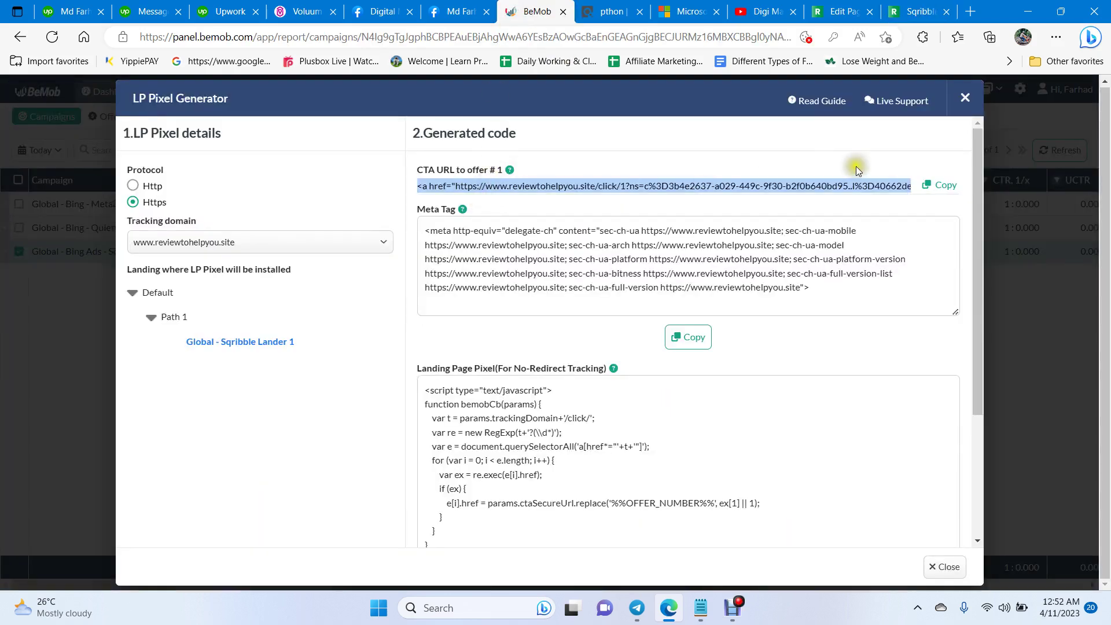
{"action": "left_click", "coordinate": [961, 101]}
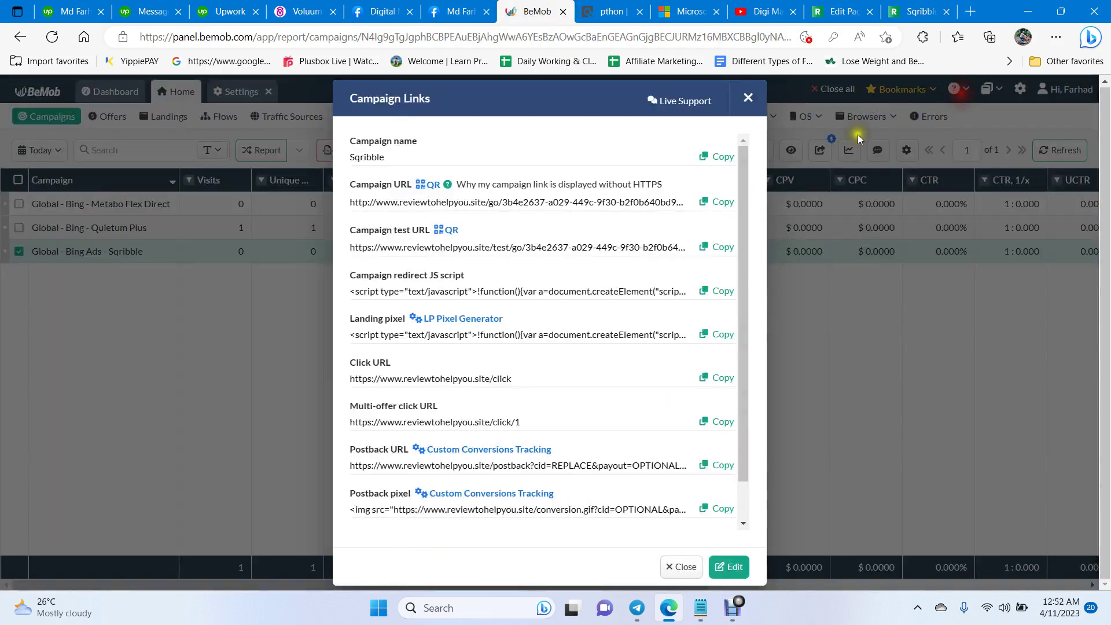
{"action": "left_click", "coordinate": [678, 570]}
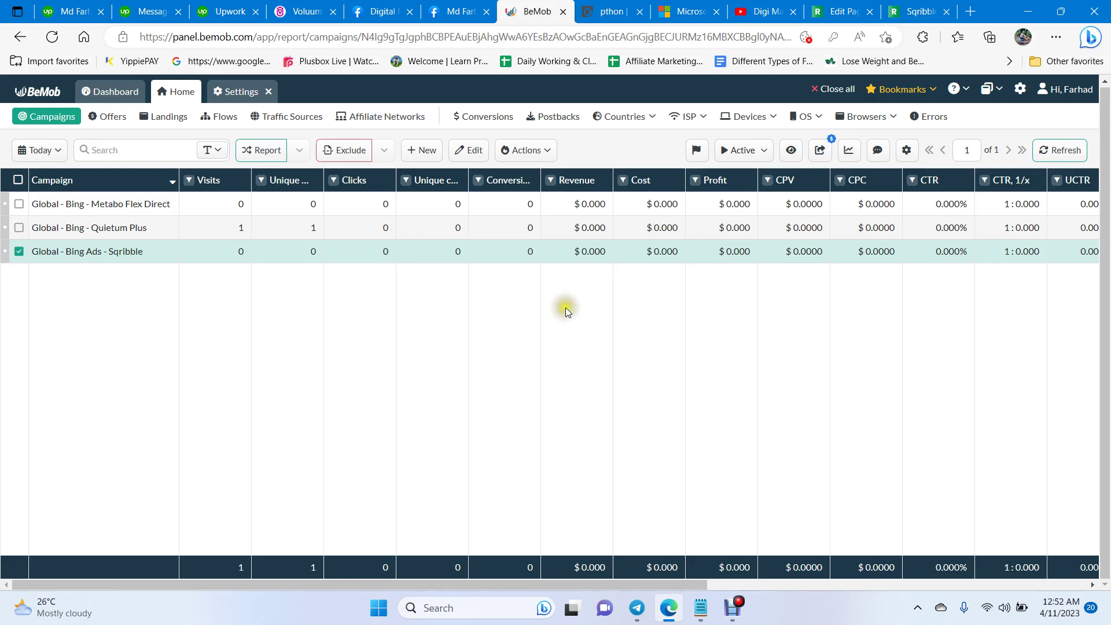
View the Digital Marketing Lifestyle Facebook group, the Facebook profile and the Digi Marketing Life YouTube channel's videos.
{"action": "left_click", "coordinate": [467, 10]}
{"action": "left_click", "coordinate": [379, 12]}
{"action": "scroll", "coordinate": [557, 237], "scroll_direction": "down", "scroll_amount": 3}
{"action": "scroll", "coordinate": [558, 238], "scroll_direction": "up", "scroll_amount": 5}
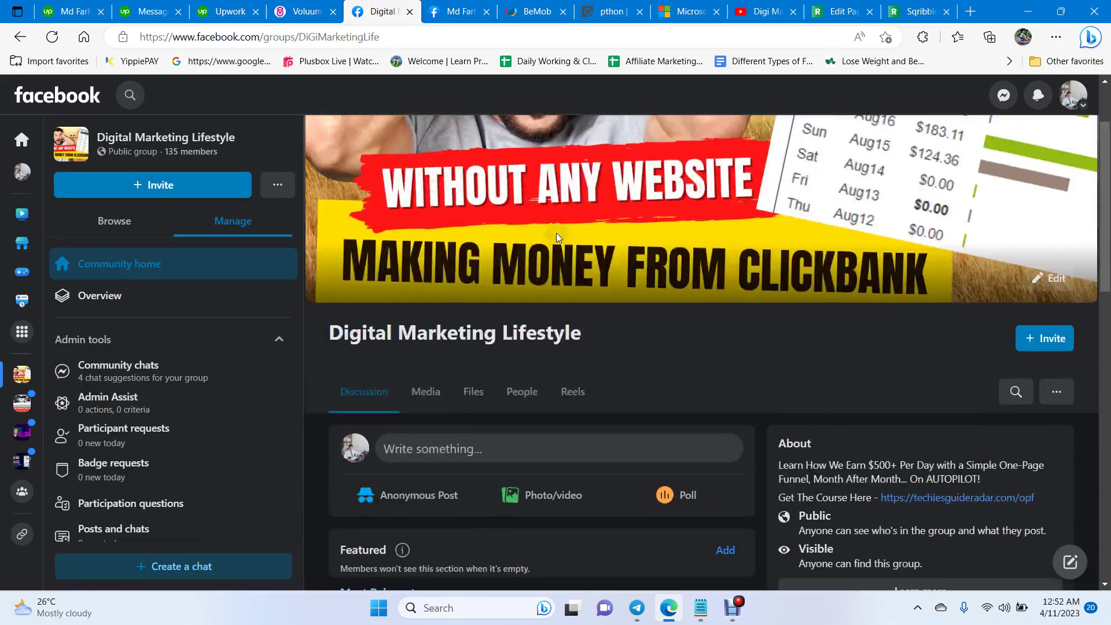
{"action": "key", "text": "ctrl+Tab"}
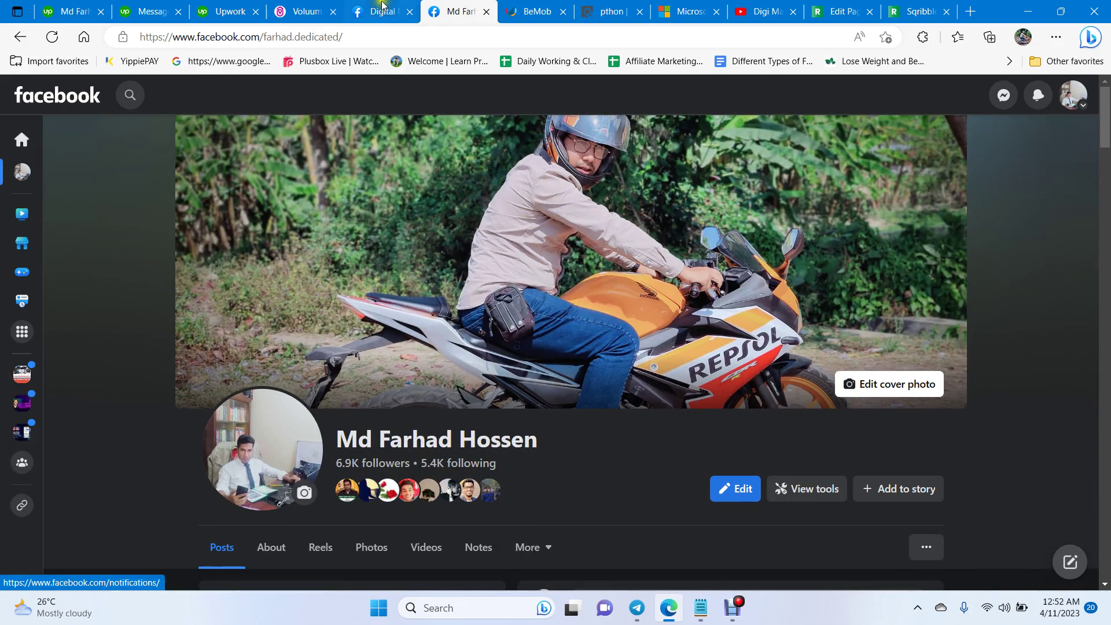
{"action": "left_click", "coordinate": [301, 12]}
{"action": "left_click", "coordinate": [461, 12]}
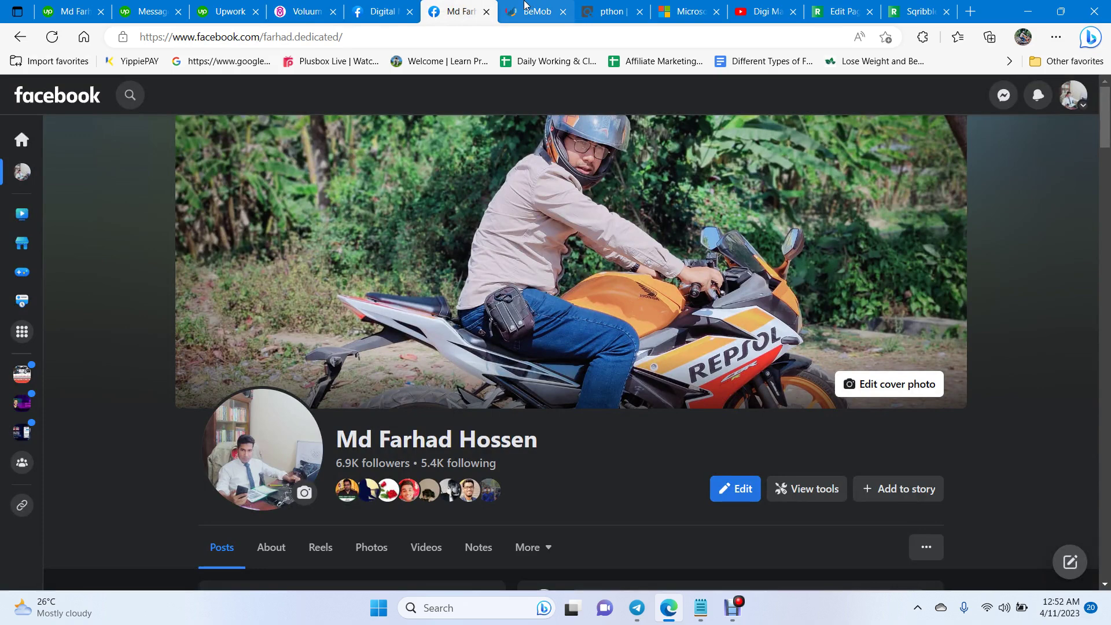
{"action": "left_click", "coordinate": [525, 8]}
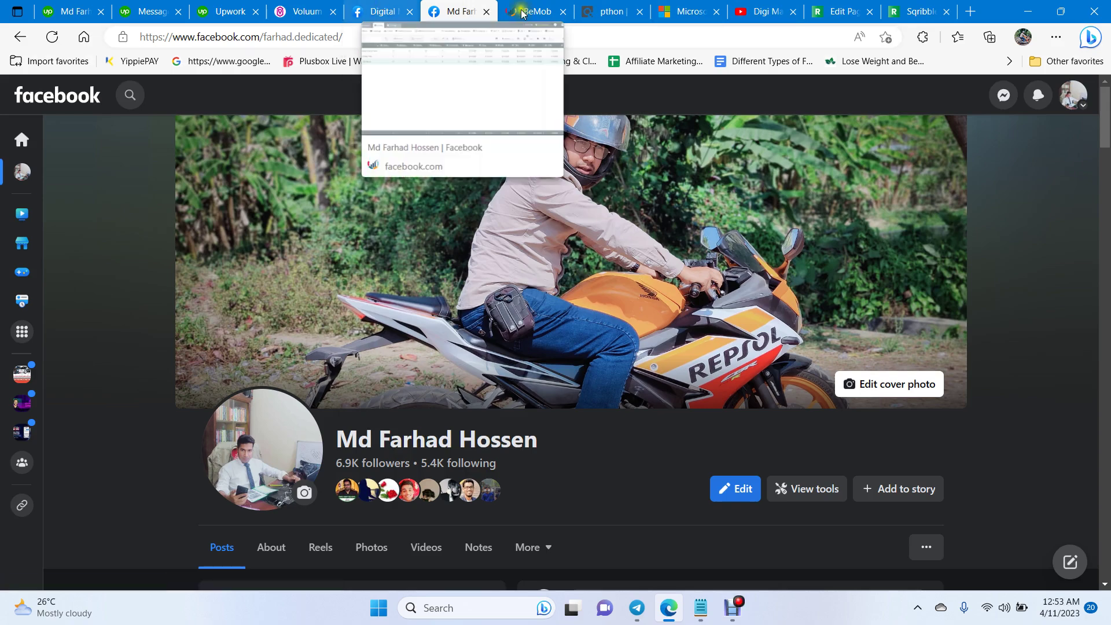
{"action": "left_click", "coordinate": [761, 11]}
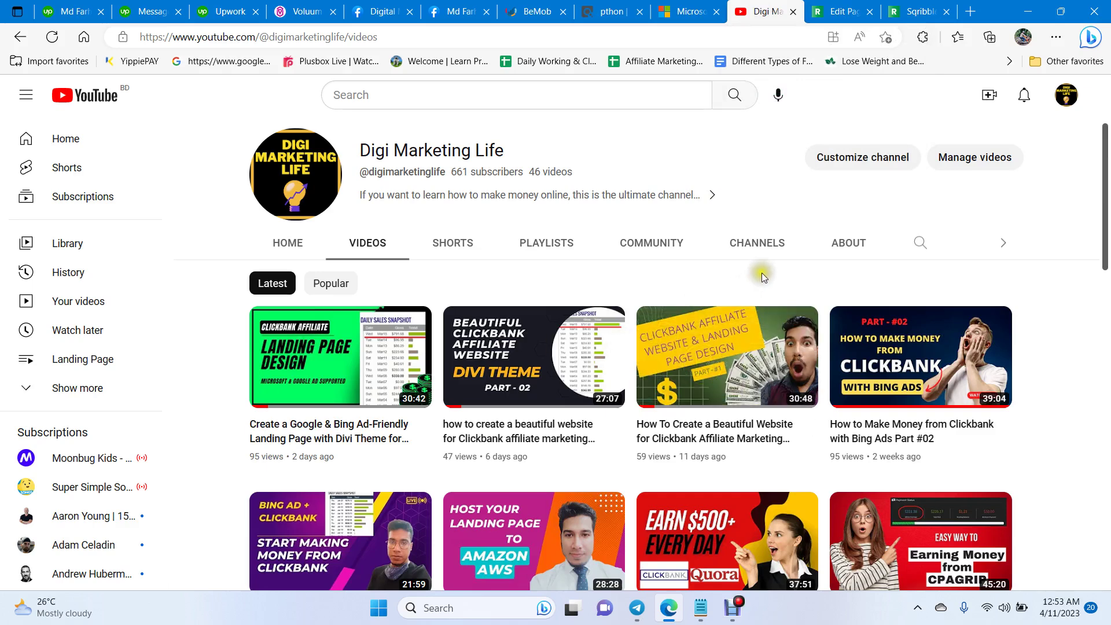
{"action": "left_click", "coordinate": [917, 12]}
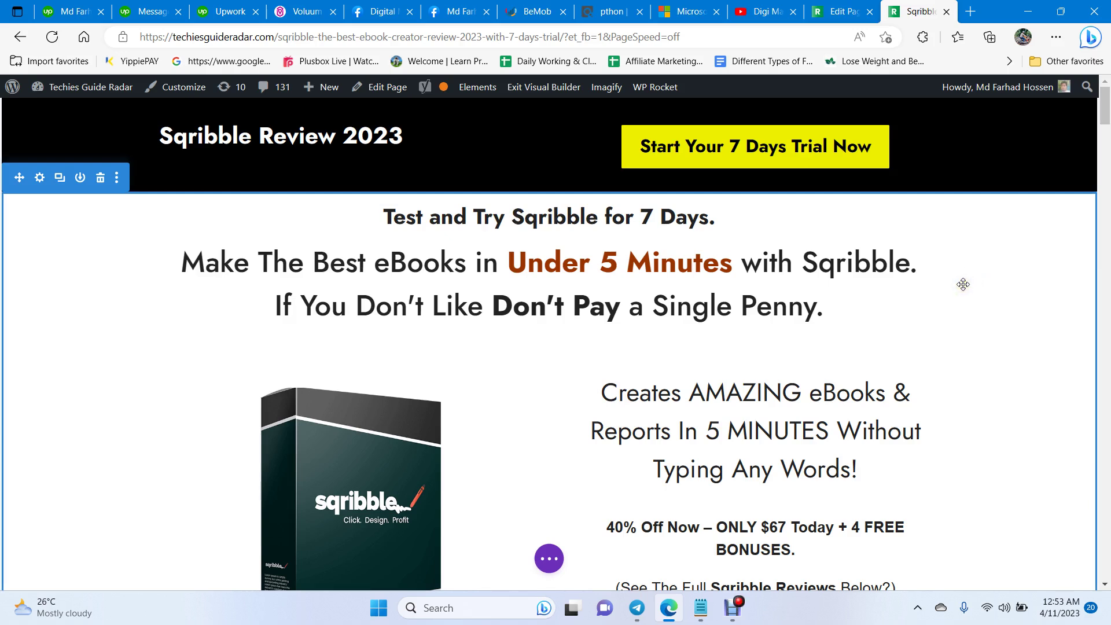
{"action": "left_click", "coordinate": [964, 288]}
{"action": "left_click", "coordinate": [974, 283]}
{"action": "left_click", "coordinate": [971, 283]}
{"action": "left_click", "coordinate": [967, 281]}
{"action": "left_click", "coordinate": [966, 281]}
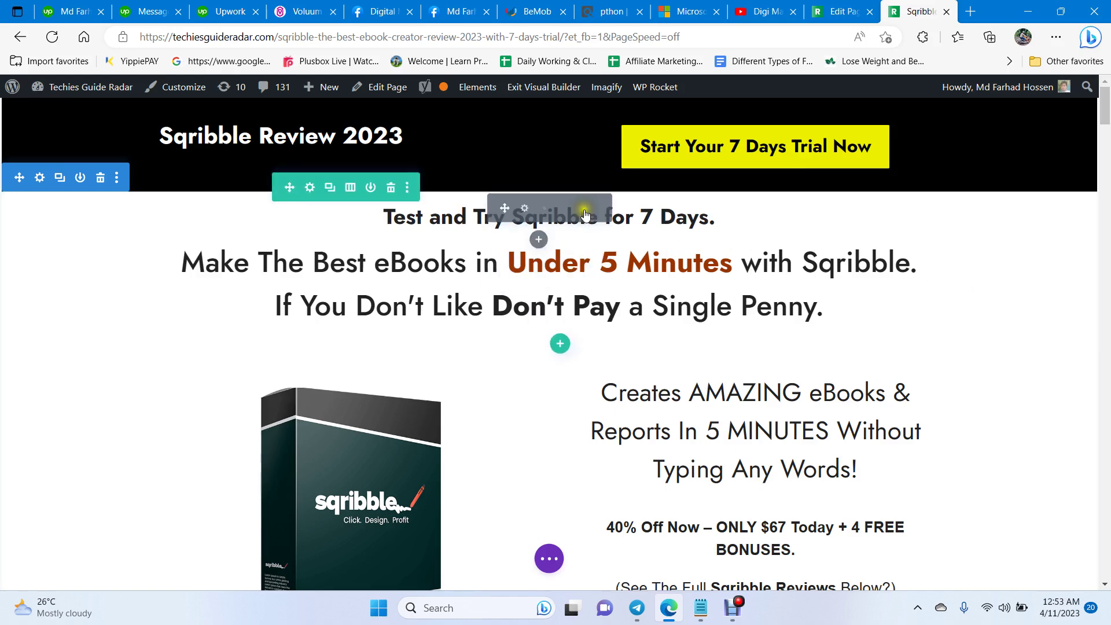
Open the Upwork freelancer profile and look over its overview.
{"action": "left_click", "coordinate": [217, 5]}
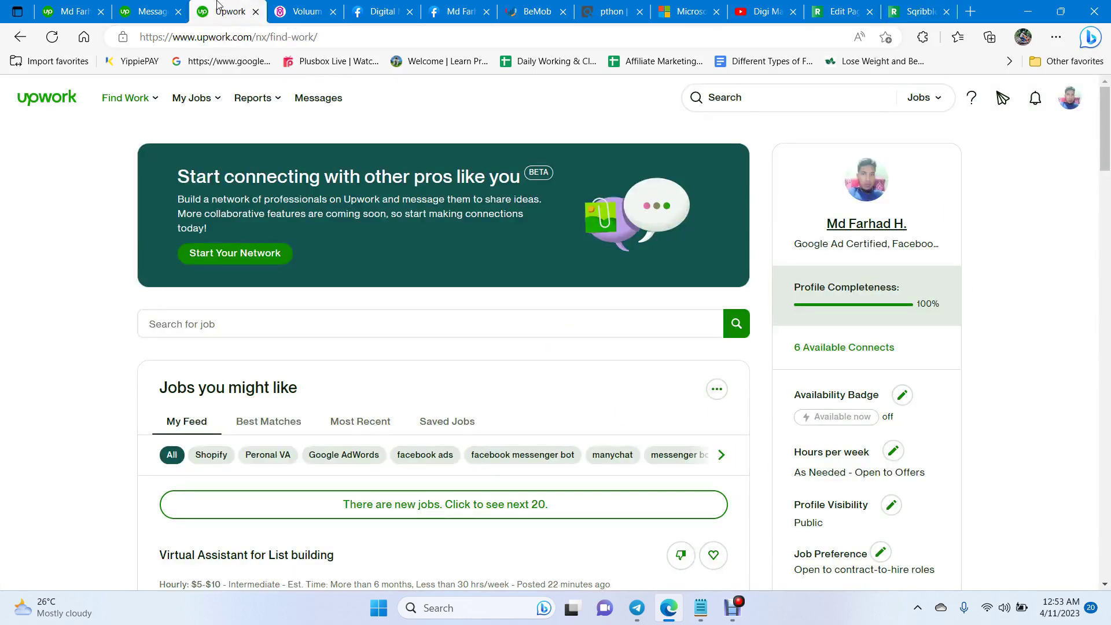
{"action": "left_click", "coordinate": [133, 5]}
{"action": "left_click", "coordinate": [74, 11]}
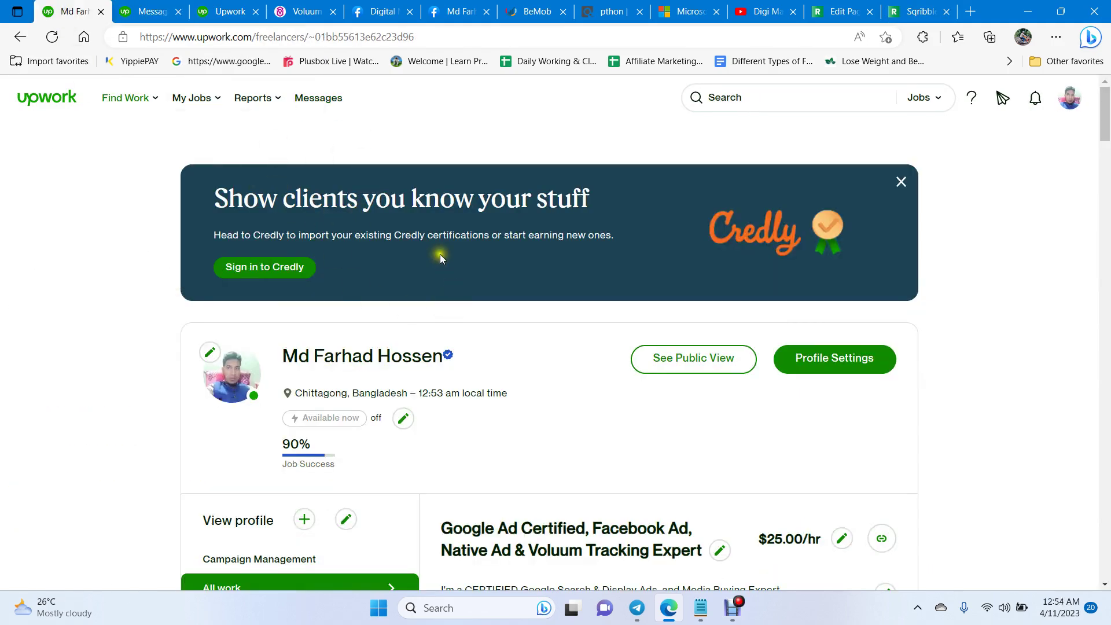
{"action": "scroll", "coordinate": [442, 255], "scroll_direction": "down", "scroll_amount": 3}
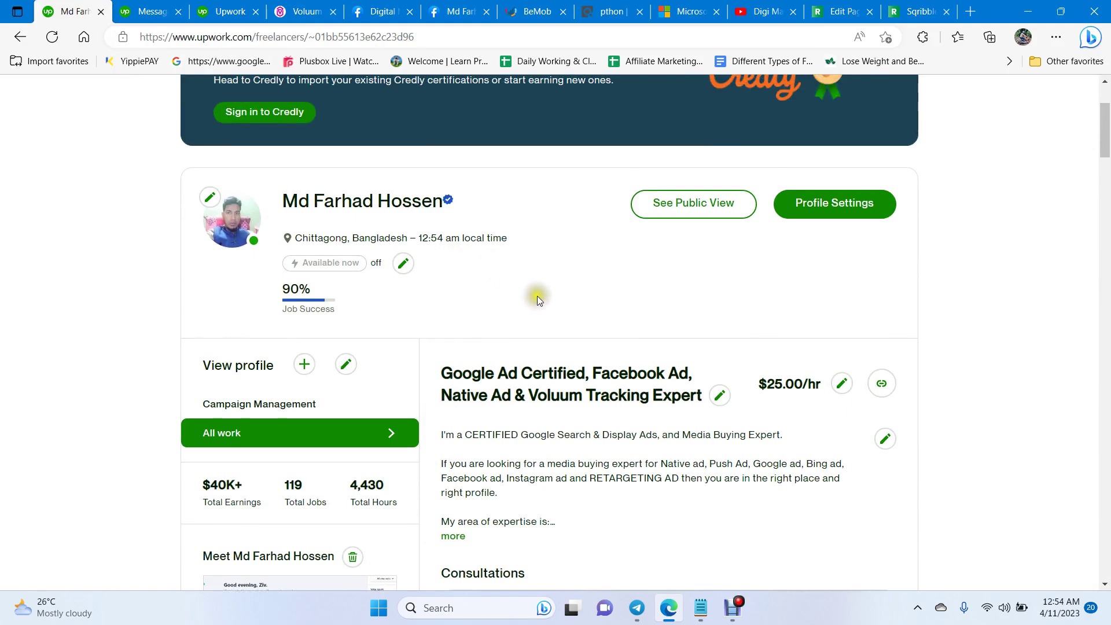
{"action": "scroll", "coordinate": [546, 306], "scroll_direction": "up", "scroll_amount": 3}
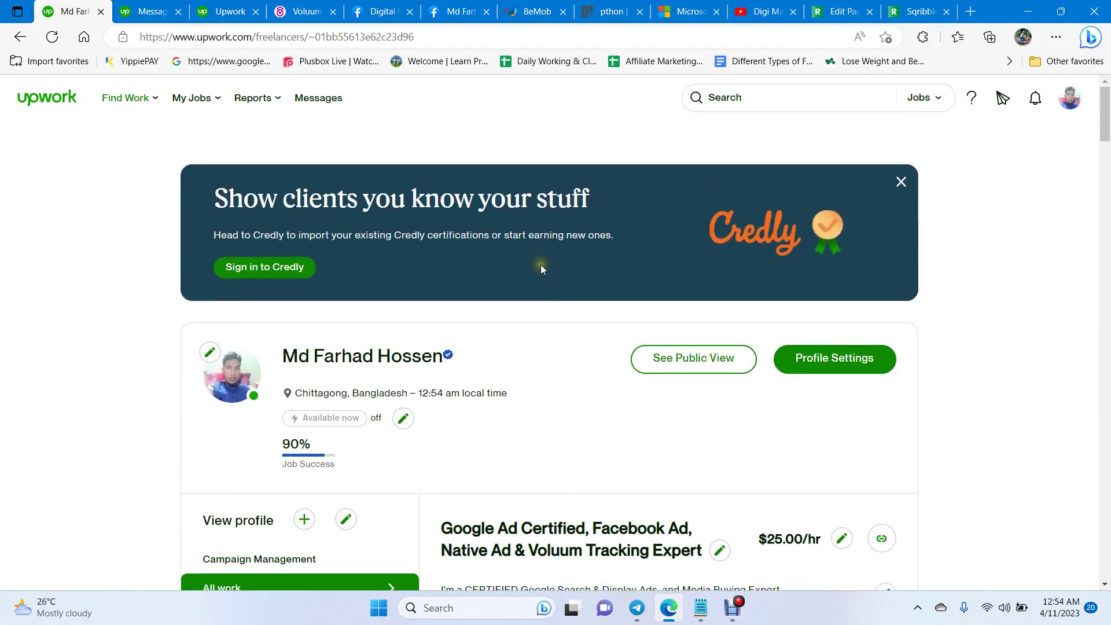
{"action": "left_click", "coordinate": [540, 198]}
{"action": "left_click", "coordinate": [540, 199]}
{"action": "left_click", "coordinate": [599, 346]}
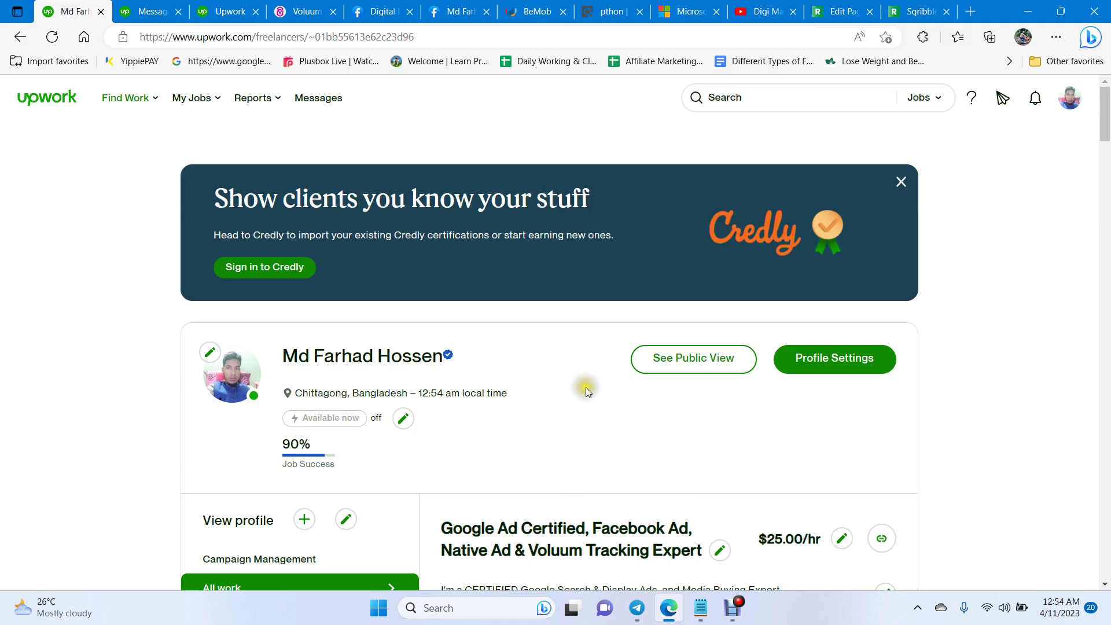